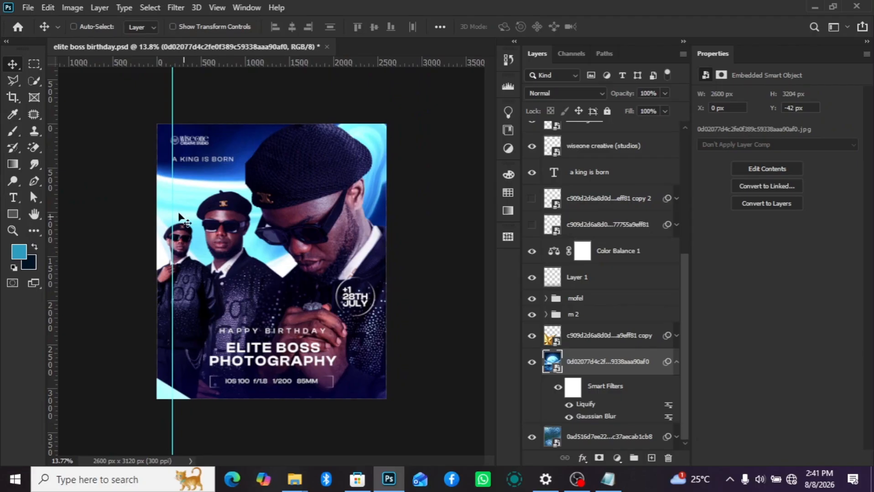
# - Create a new 2600 x 3120 px RGB document at 300 ppi with an artboard
pyautogui.scroll(5, 654, 203)
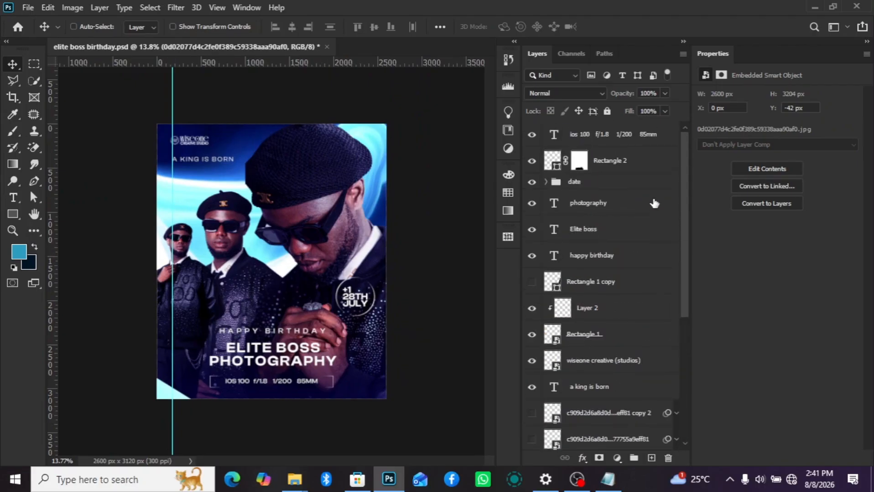
pyautogui.click(587, 137)
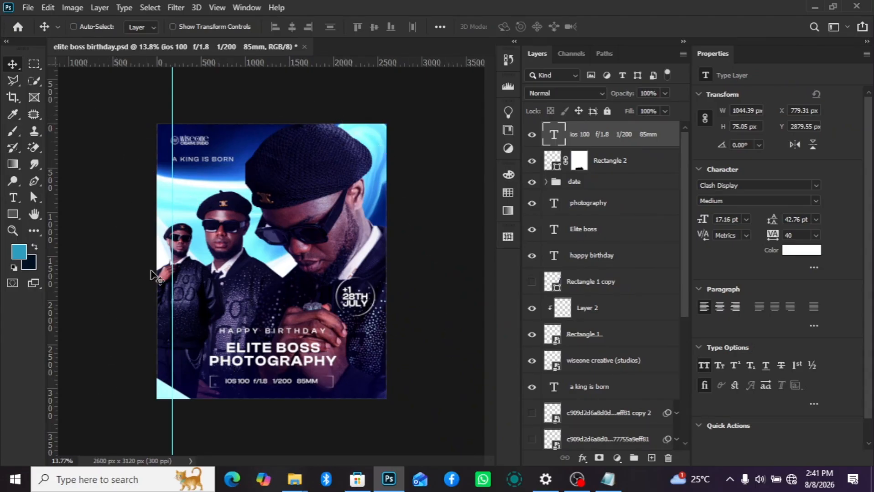
pyautogui.click(34, 9)
pyautogui.click(43, 21)
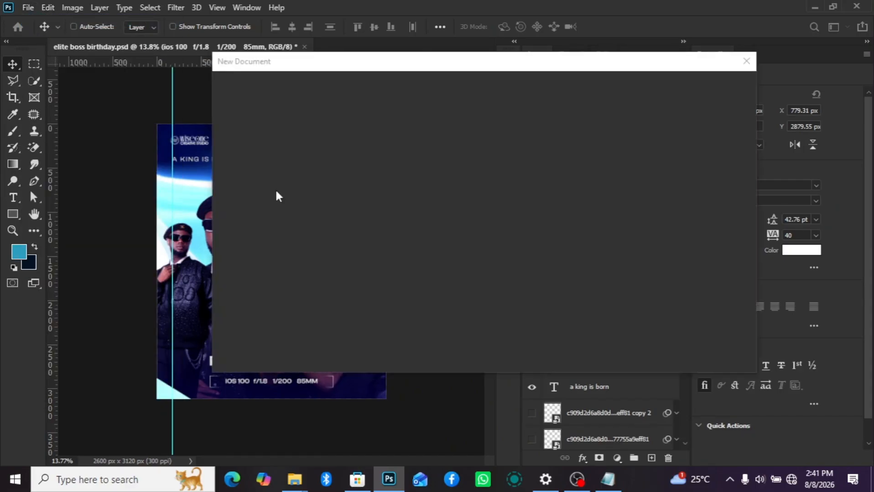
pyautogui.scroll(-2, 282, 224)
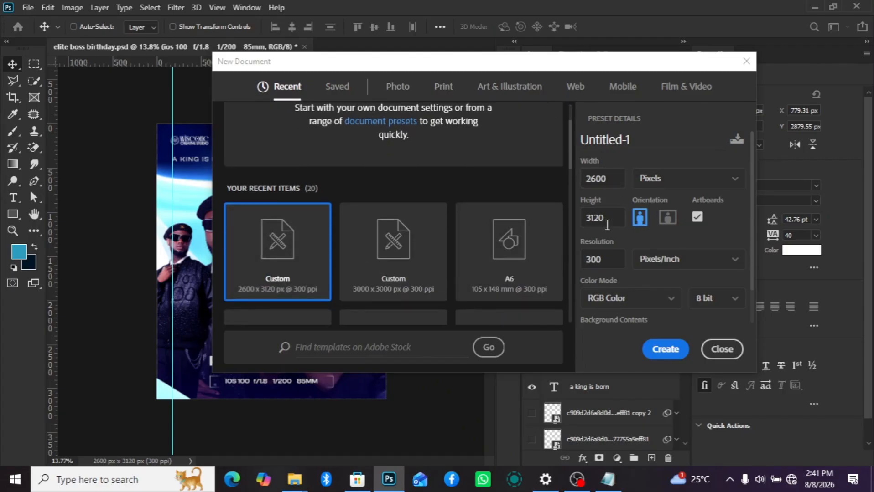
pyautogui.click(664, 348)
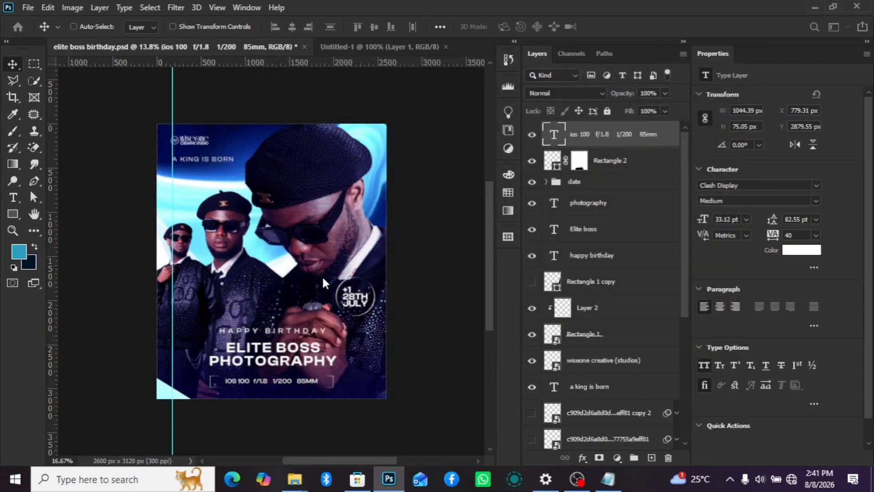
pyautogui.scroll(-1, 209, 205)
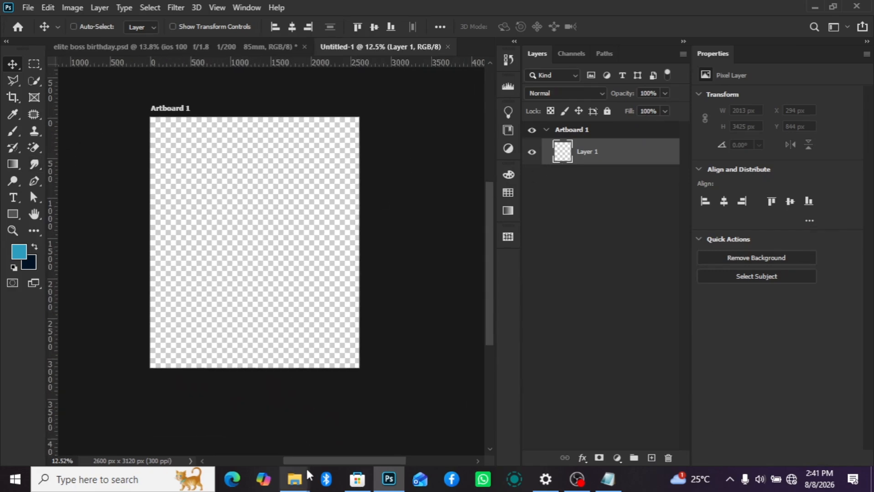
# - Place the elite boss birthday image from the elite boss folder and move it outside Artboard 1, to its left, as a reference
pyautogui.moveTo(302, 483)
pyautogui.click(418, 410)
pyautogui.moveTo(406, 100); pyautogui.dragTo(189, 315)
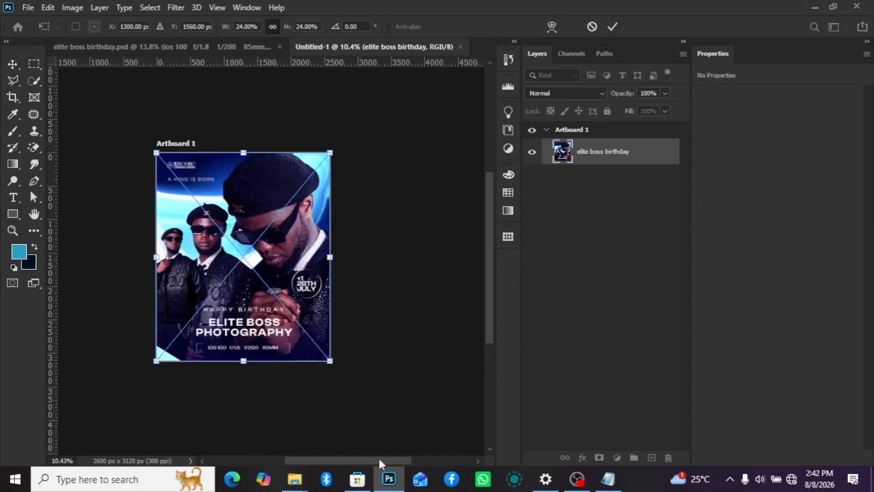
pyautogui.moveTo(323, 345); pyautogui.dragTo(142, 266)
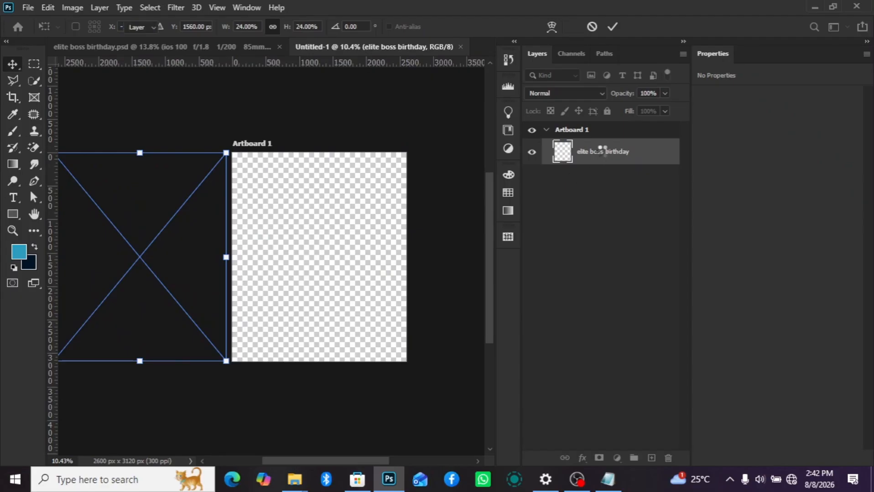
pyautogui.press('Return')
pyautogui.click(600, 148)
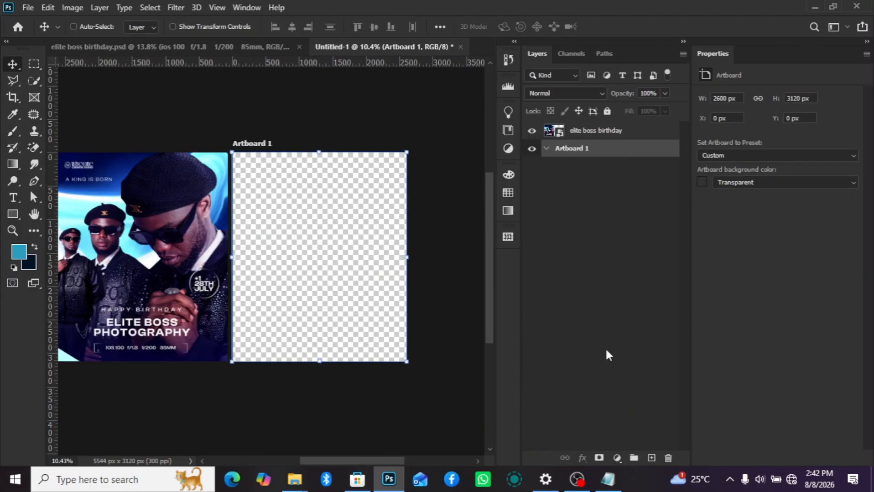
# - Add a solid color fill to Artboard 1 in dark navy 0a0839, sampled from the lower part of the reference poster
pyautogui.click(615, 456)
pyautogui.click(642, 229)
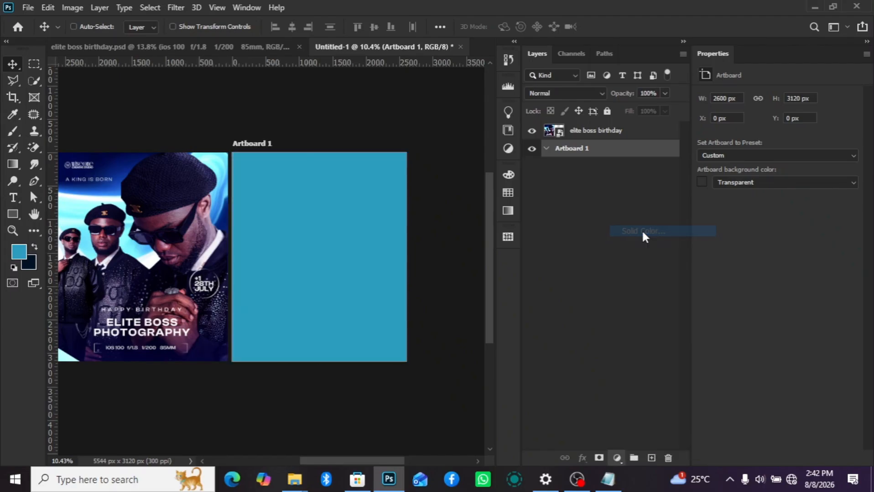
pyautogui.click(36, 258)
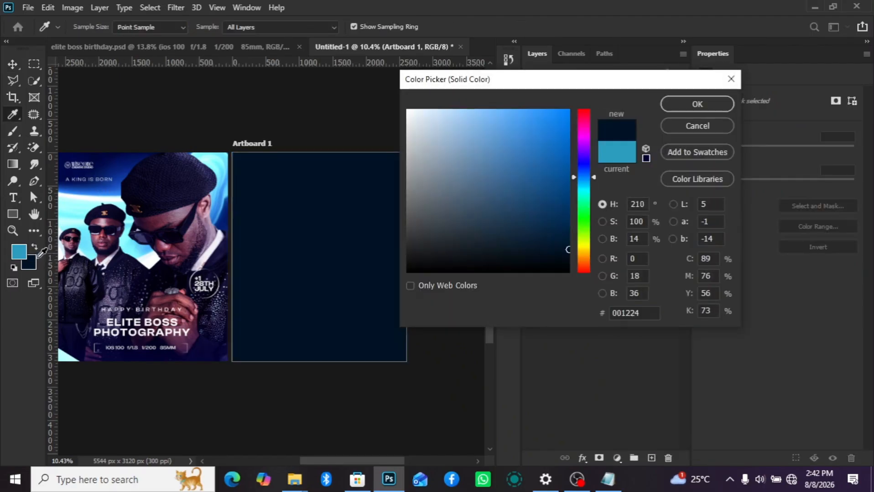
pyautogui.click(125, 164)
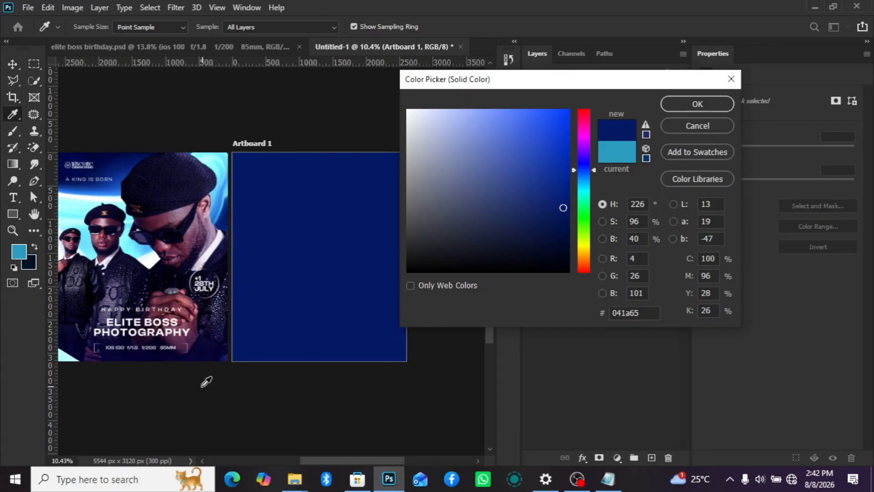
pyautogui.click(207, 356)
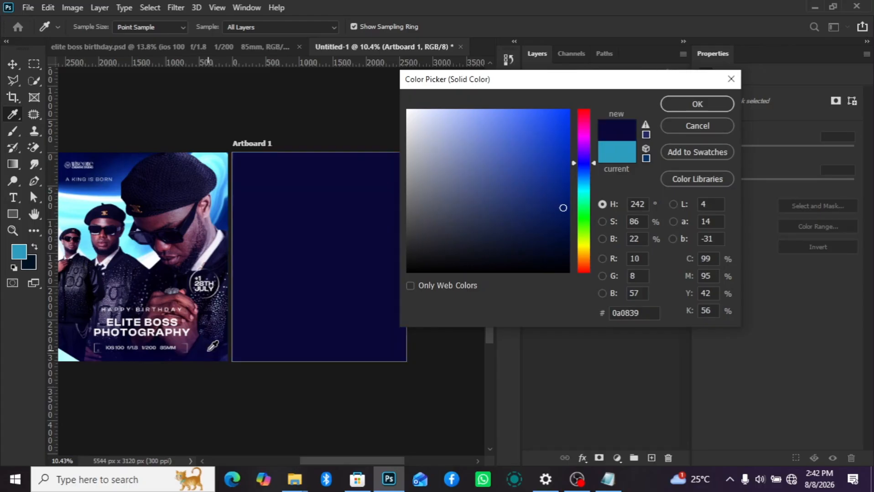
pyautogui.click(690, 107)
pyautogui.click(562, 171)
pyautogui.doubleClick(562, 171)
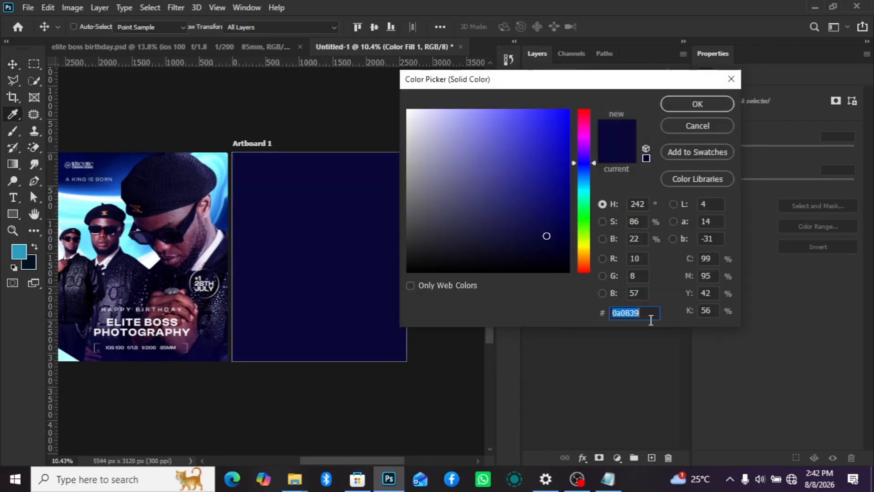
pyautogui.click(694, 102)
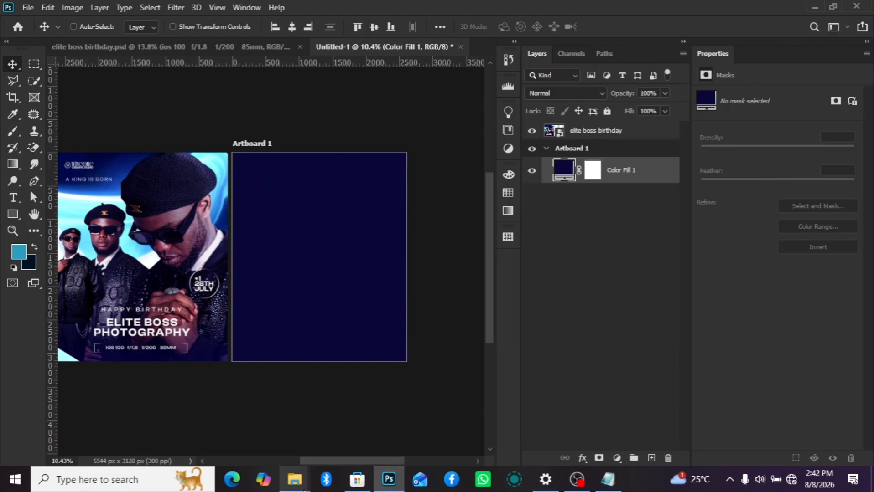
# - Place the cutout photos IMG_9986, IMG_9988 and IMG_9993 from the elite boss folder onto Artboard 1
pyautogui.moveTo(294, 479)
pyautogui.click(424, 406)
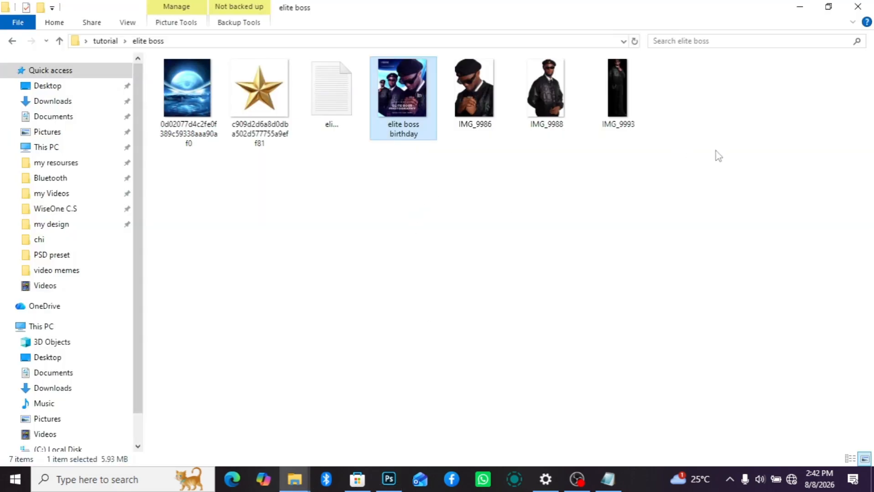
pyautogui.moveTo(679, 126); pyautogui.dragTo(445, 113)
pyautogui.moveTo(546, 92); pyautogui.dragTo(369, 301)
pyautogui.press('Return')
pyautogui.press('Return')
pyautogui.press('Return')
pyautogui.scroll(2, 309, 292)
pyautogui.scroll(-1, 375, 299)
# - Flip IMG_9988 horizontally and move it down behind the large portrait to about X -122 px, Y 804 px
pyautogui.click(590, 207)
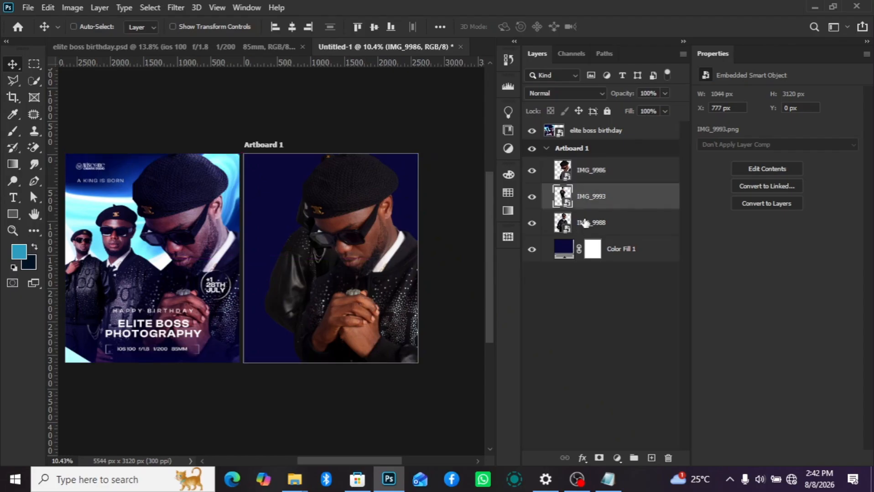
pyautogui.click(586, 226)
pyautogui.moveTo(315, 266); pyautogui.dragTo(293, 270)
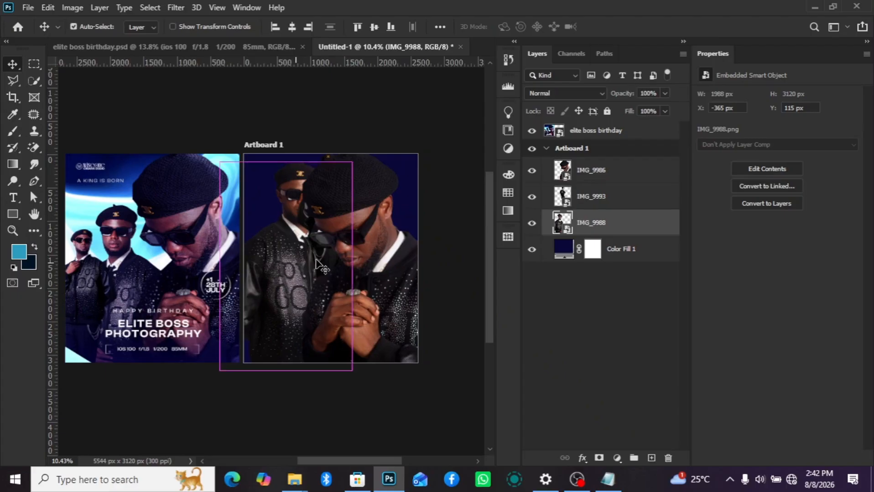
pyautogui.hotkey('ctrl', 't')
pyautogui.rightClick(296, 263)
pyautogui.click(331, 241)
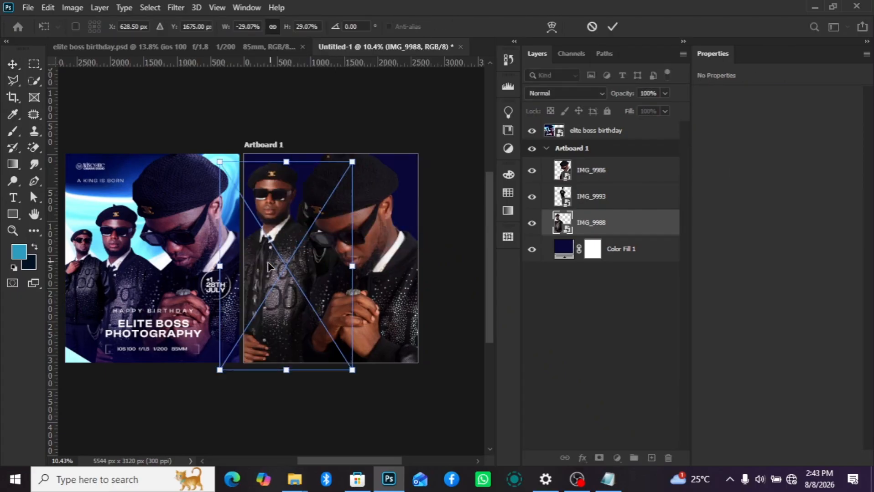
pyautogui.moveTo(285, 269); pyautogui.dragTo(302, 319)
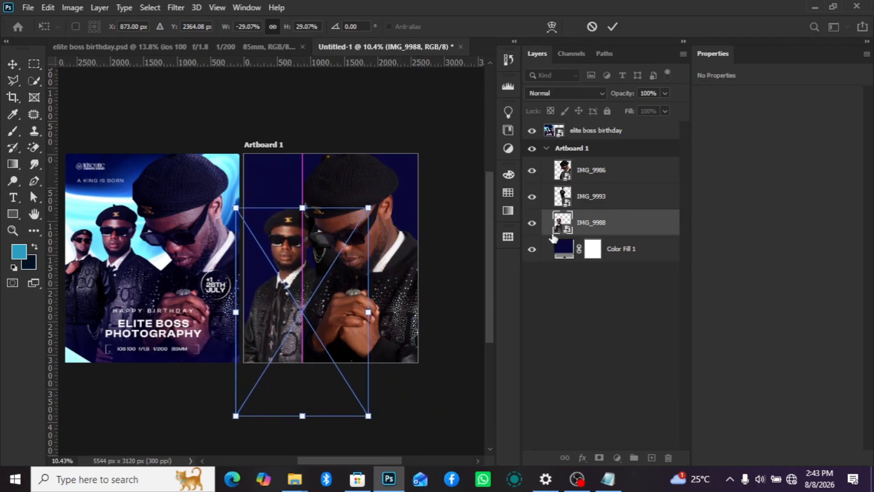
pyautogui.press('Return')
# - Move IMG_9993 to the artboard's lower-left edge at about X -267 px, Y 1196 px and flip it horizontally
pyautogui.keyDown('ctrl'); pyautogui.click(311, 256); pyautogui.keyUp('ctrl')
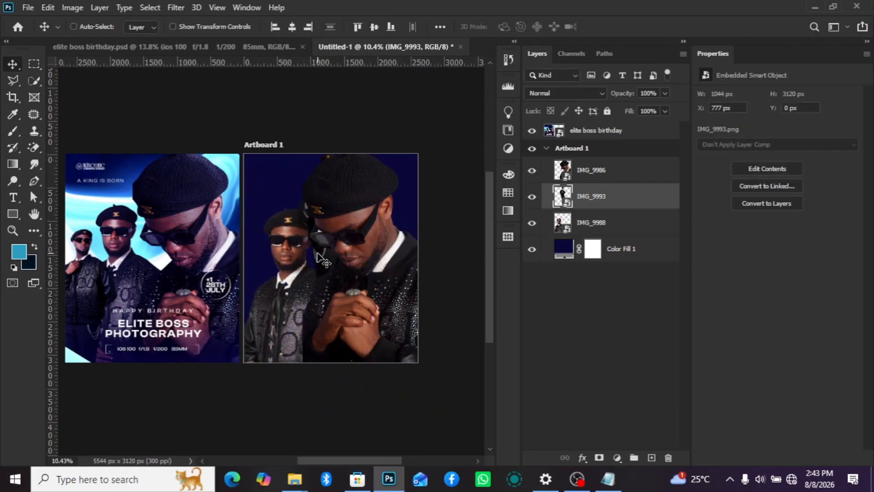
pyautogui.moveTo(319, 255); pyautogui.dragTo(259, 329)
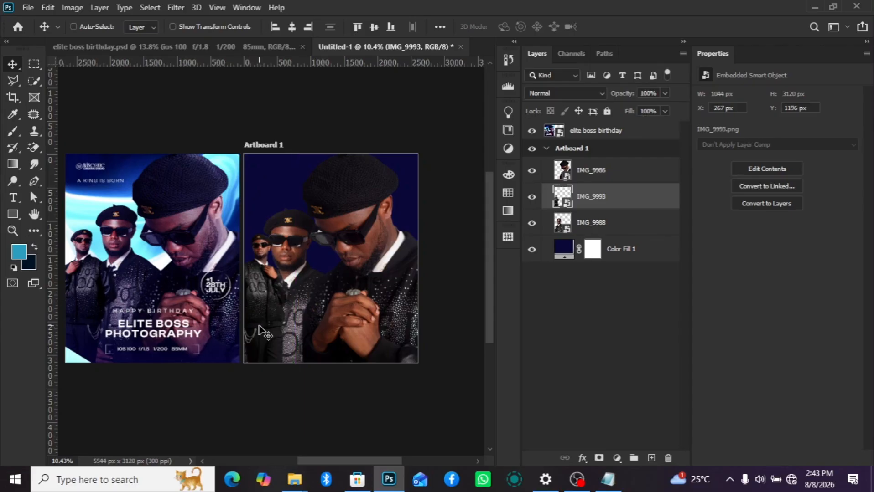
pyautogui.hotkey('ctrl', 't')
pyautogui.rightClick(275, 310)
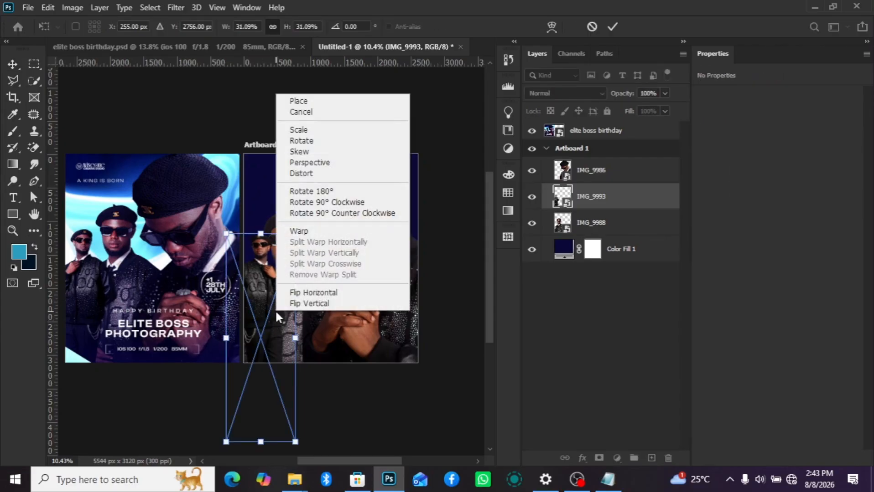
pyautogui.click(314, 294)
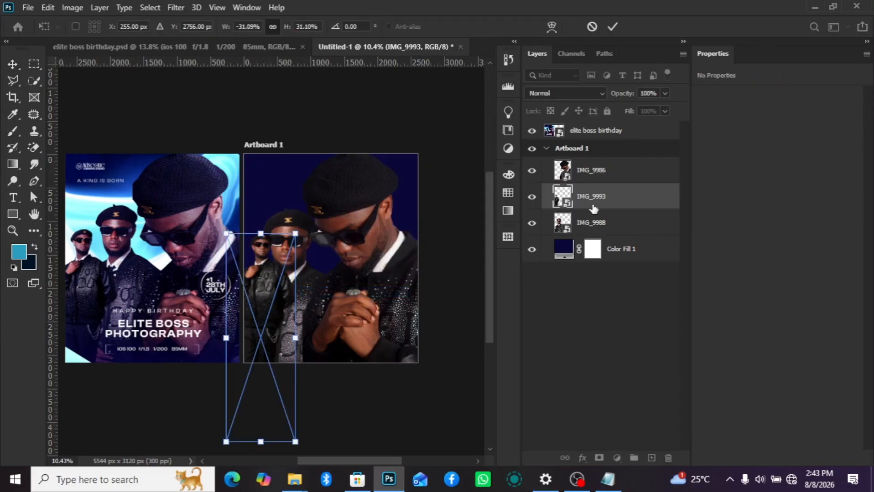
pyautogui.press('Return')
# - Shift IMG_9988 right to X 0 px and the large portrait IMG_9986 right to about X 994 px
pyautogui.scroll(1, 267, 325)
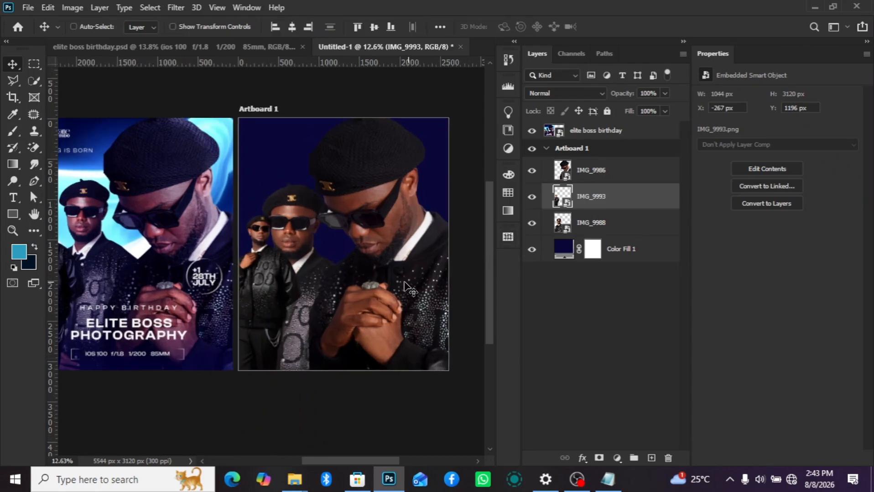
pyautogui.scroll(-1, 404, 282)
pyautogui.click(611, 228)
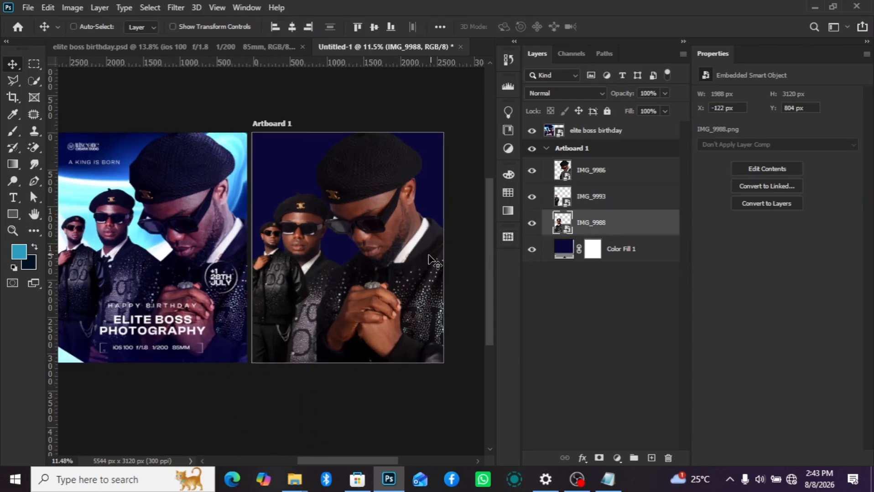
pyautogui.moveTo(429, 258); pyautogui.dragTo(436, 261)
pyautogui.click(609, 170)
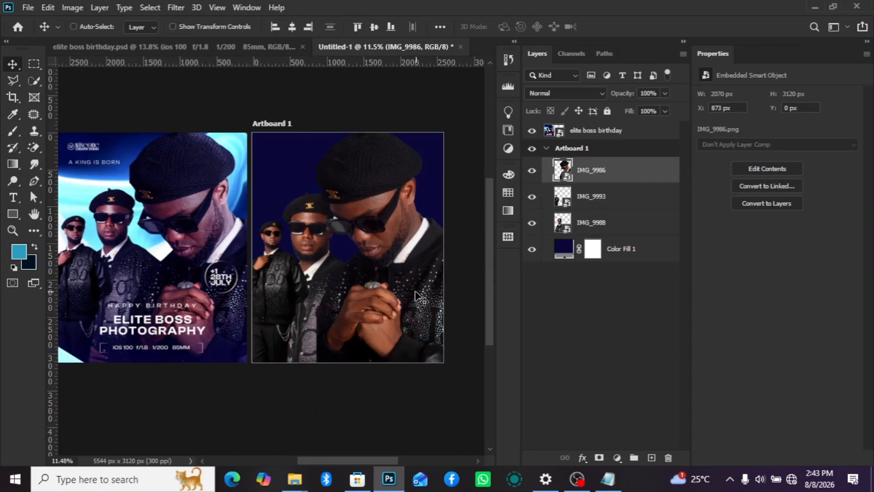
pyautogui.moveTo(412, 297); pyautogui.dragTo(423, 297)
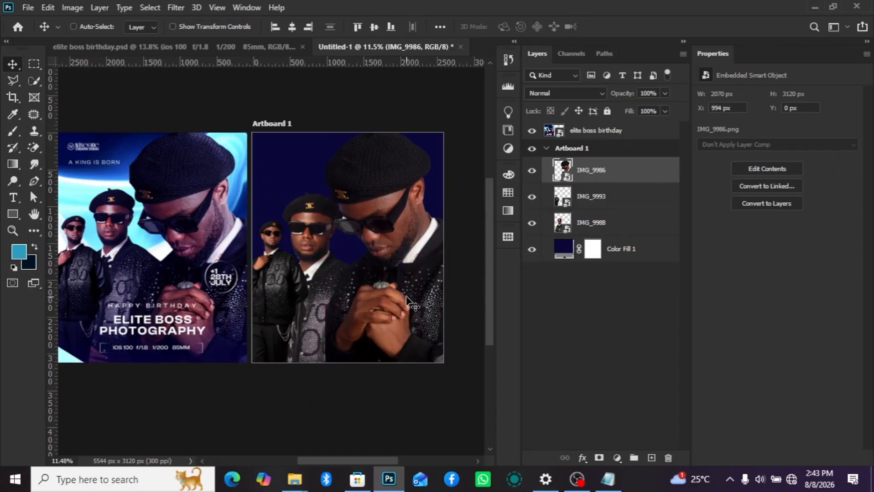
# - Fine-tune the overlap of IMG_9986 and IMG_9988, ending with IMG_9988 at X 0 px
pyautogui.click(593, 228)
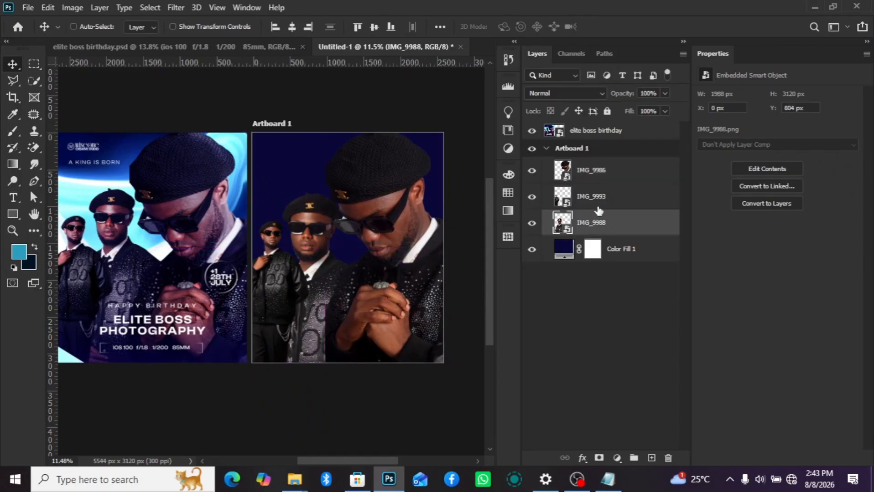
pyautogui.moveTo(326, 291)
pyautogui.mouseDown()
pyautogui.moveTo(335, 286)
pyautogui.moveTo(322, 284)
pyautogui.mouseUp()
pyautogui.click(604, 168)
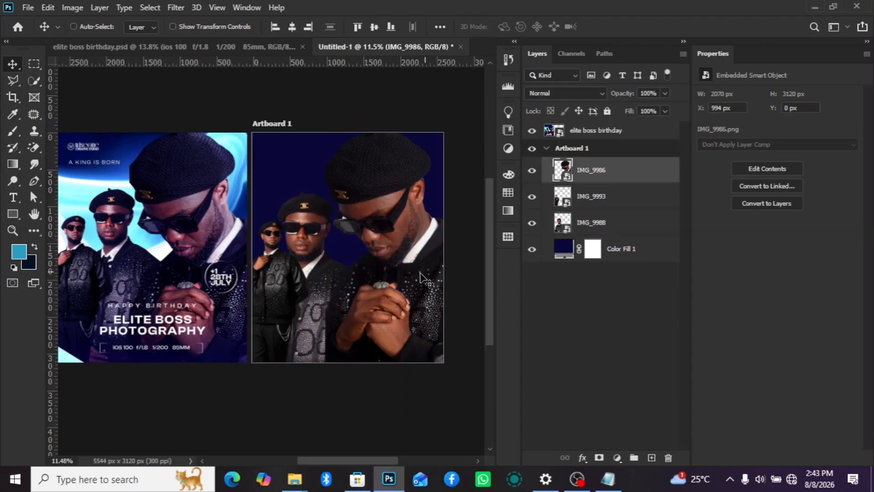
pyautogui.moveTo(413, 284); pyautogui.dragTo(433, 332)
pyautogui.click(597, 225)
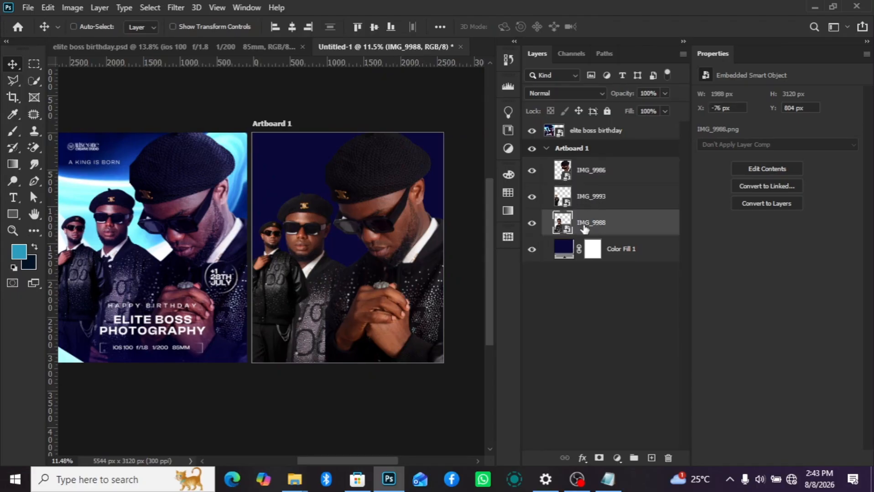
pyautogui.moveTo(338, 285); pyautogui.dragTo(336, 283)
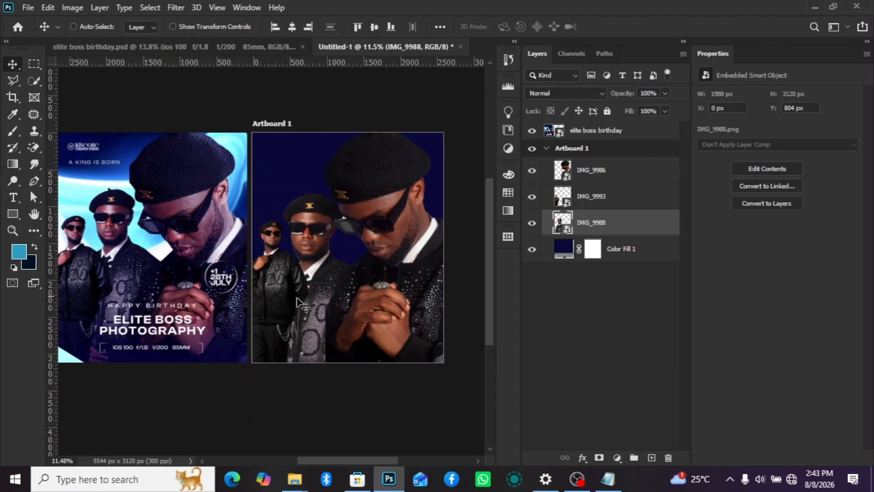
# - Place the blue glowing-planet image 0d02077d4c2fe0f389c59338aaa90af0 from the elite boss folder directly above Color Fill 1, behind the portraits
pyautogui.scroll(-1, 307, 296)
pyautogui.scroll(1, 334, 312)
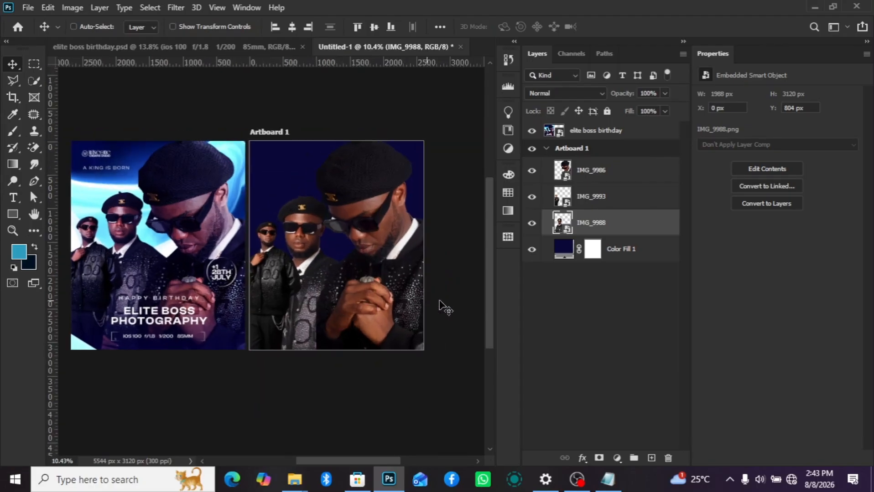
pyautogui.click(606, 258)
pyautogui.moveTo(295, 480)
pyautogui.click(378, 396)
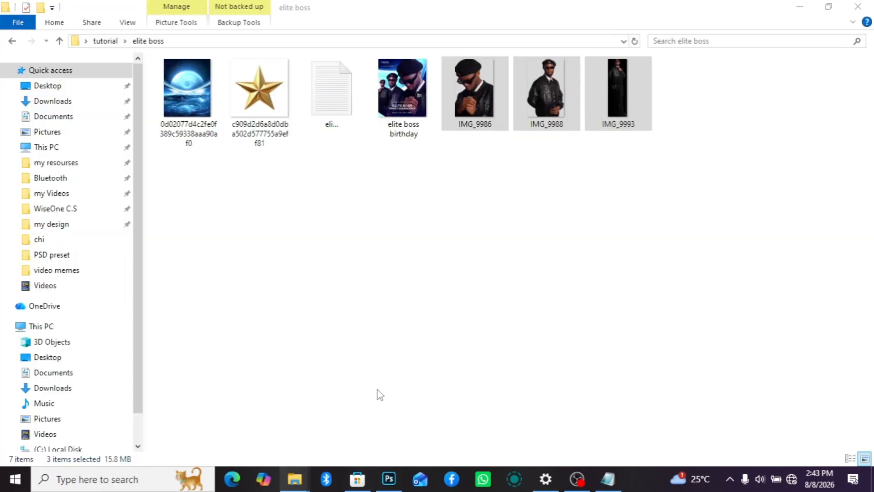
pyautogui.moveTo(170, 97); pyautogui.dragTo(341, 294)
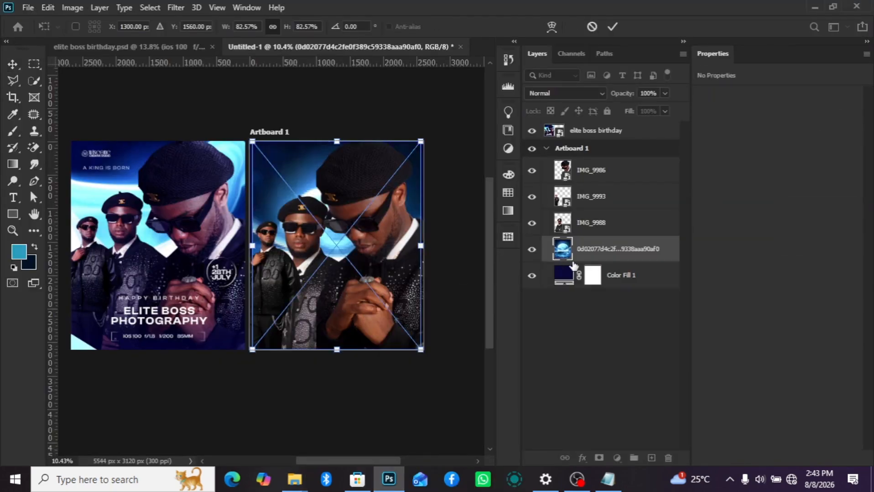
pyautogui.press('Return')
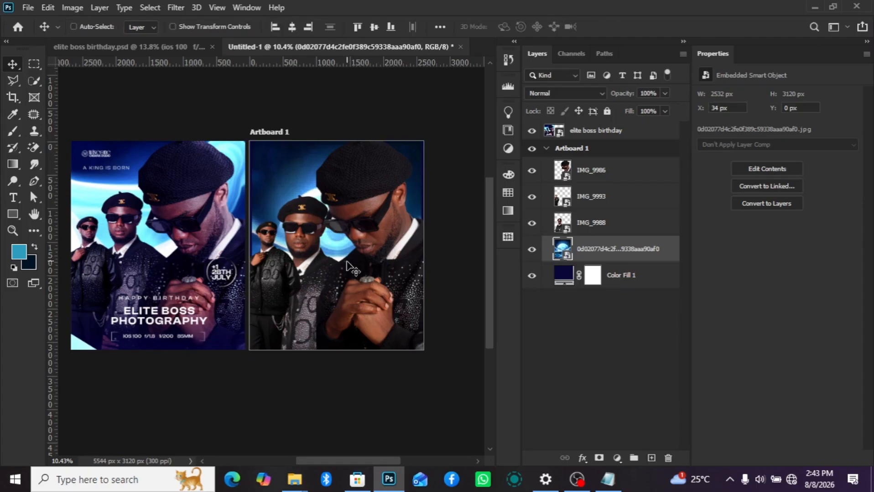
pyautogui.scroll(1, 363, 280)
pyautogui.scroll(-2, 78, 194)
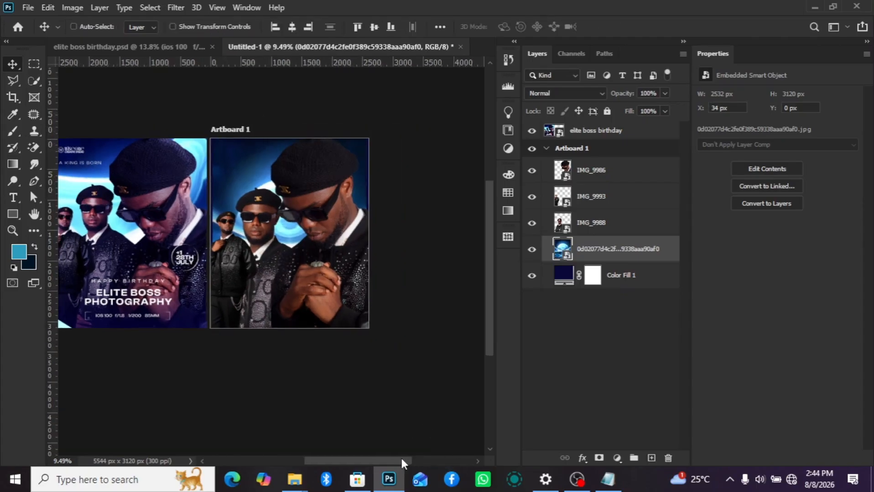
pyautogui.moveTo(401, 459); pyautogui.dragTo(386, 459)
pyautogui.click(176, 8)
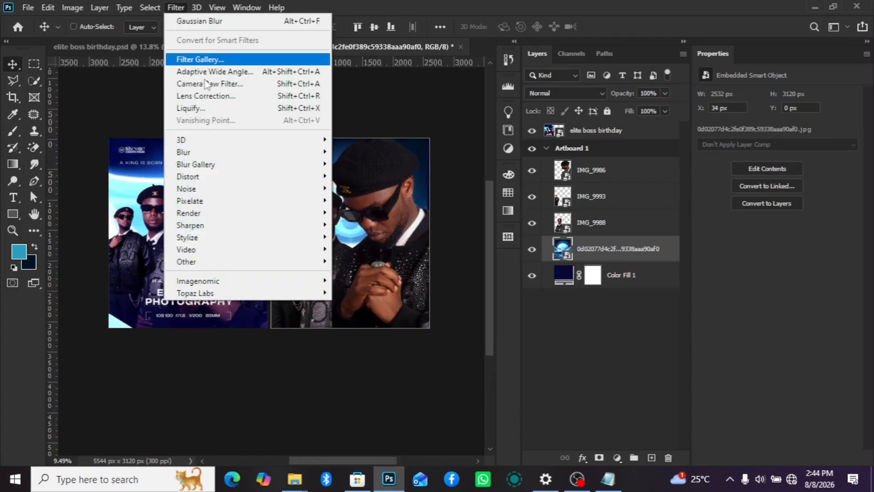
pyautogui.scroll(1, 138, 227)
pyautogui.scroll(3, 138, 227)
pyautogui.scroll(-4, 138, 226)
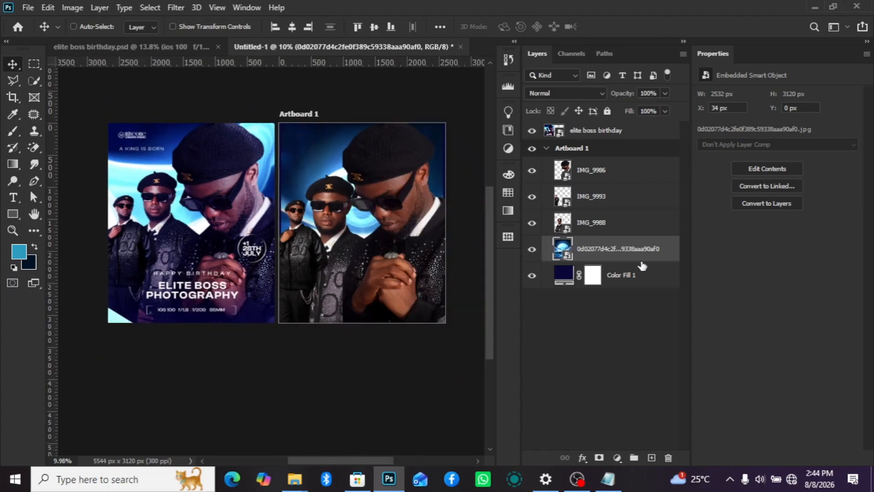
pyautogui.click(174, 9)
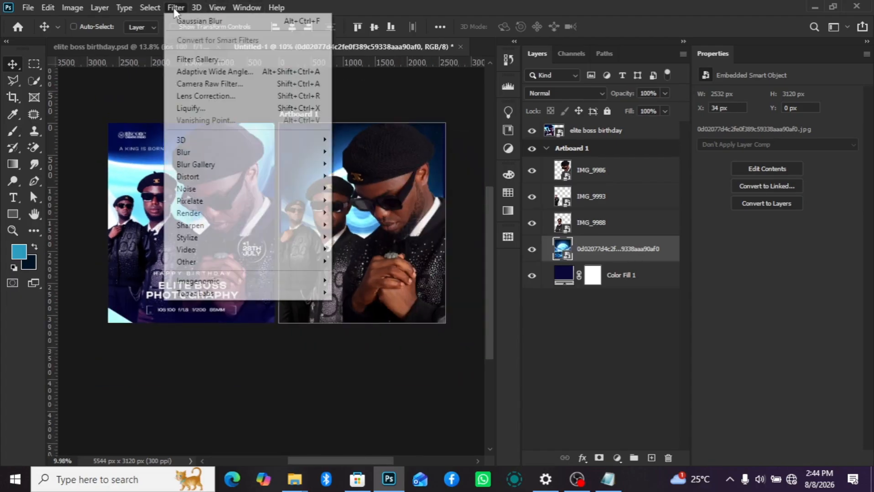
pyautogui.moveTo(222, 155)
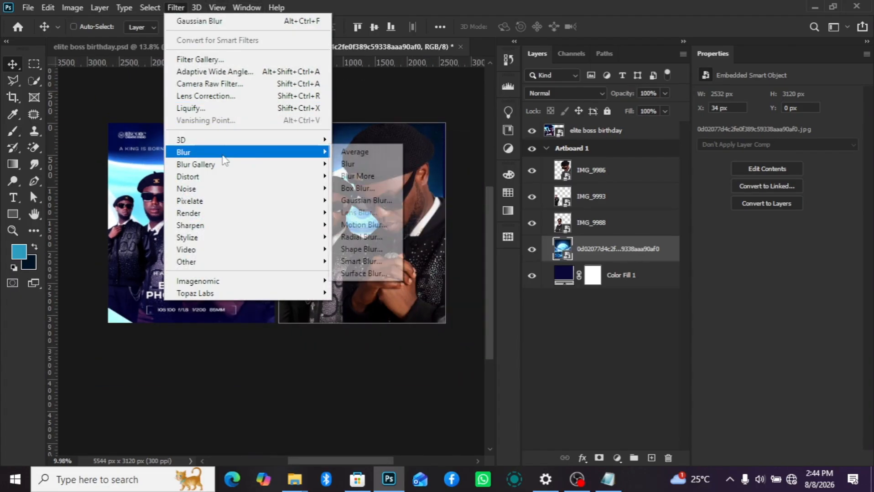
pyautogui.click(405, 201)
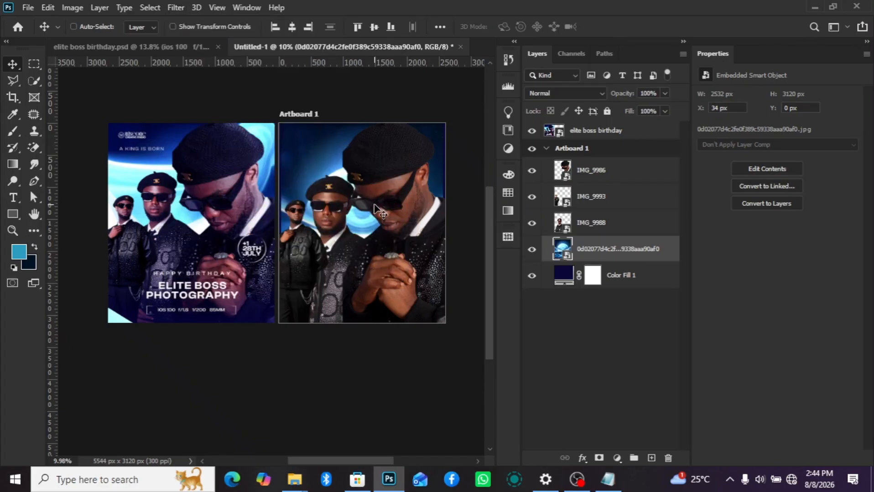
# - Apply a Gaussian Blur with a 4.2-pixel radius to the planet image and collapse its smart filter list
pyautogui.click(186, 8)
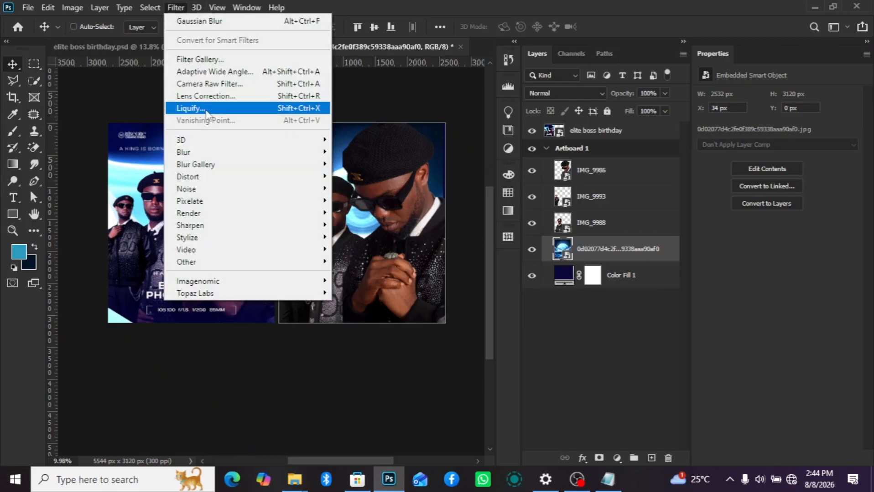
pyautogui.moveTo(224, 155)
pyautogui.click(389, 200)
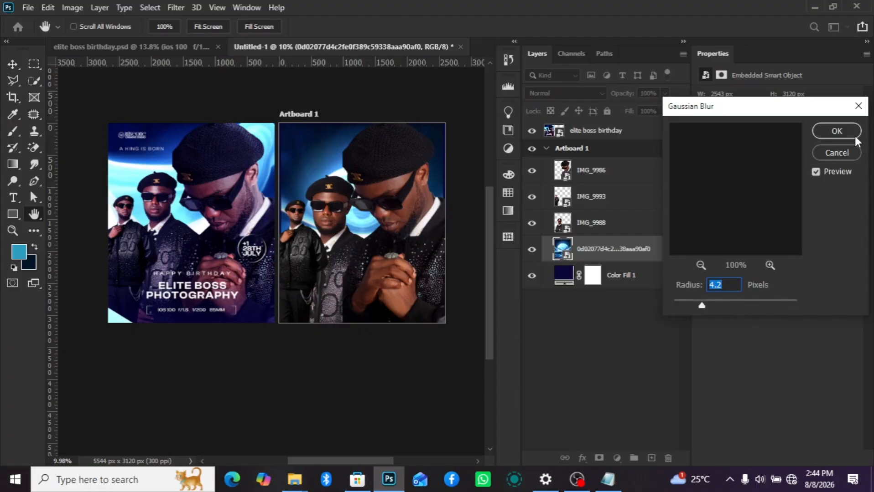
pyautogui.click(833, 130)
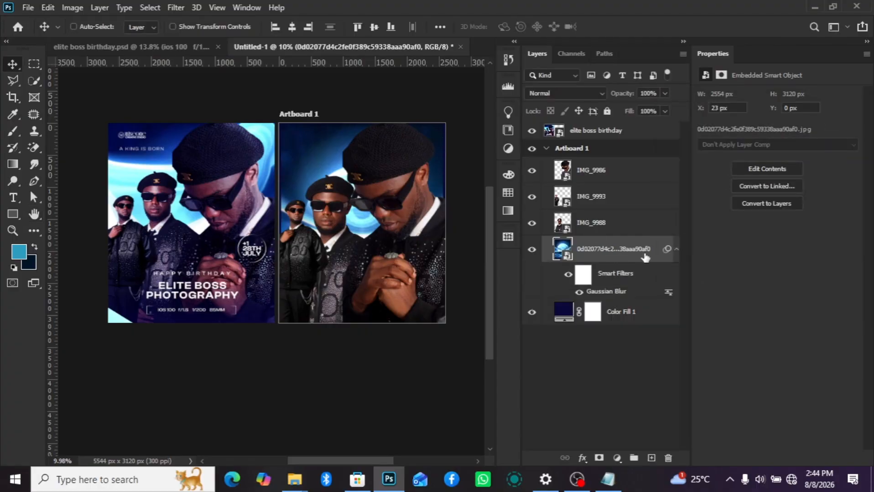
pyautogui.click(677, 249)
# - Liquify the planet image with a size 1200 Forward Warp brush, stretching the glowing sphere toward the upper-right corner and past the left edge
pyautogui.click(175, 7)
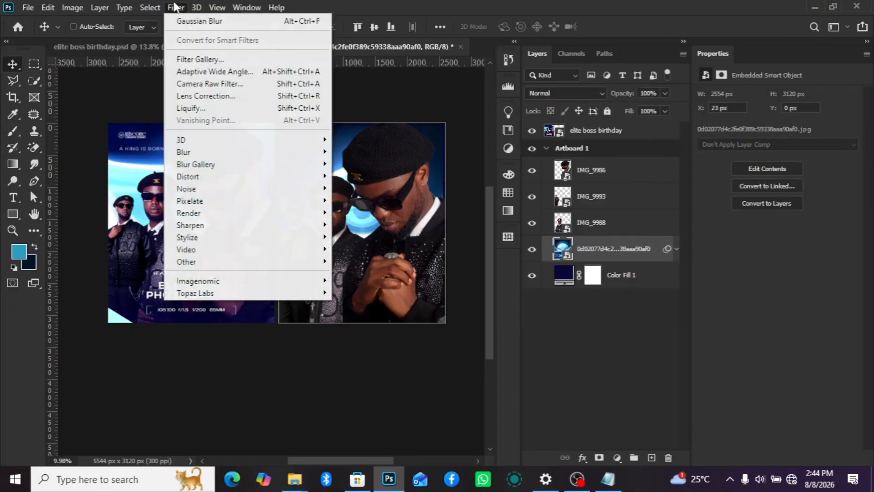
pyautogui.click(208, 111)
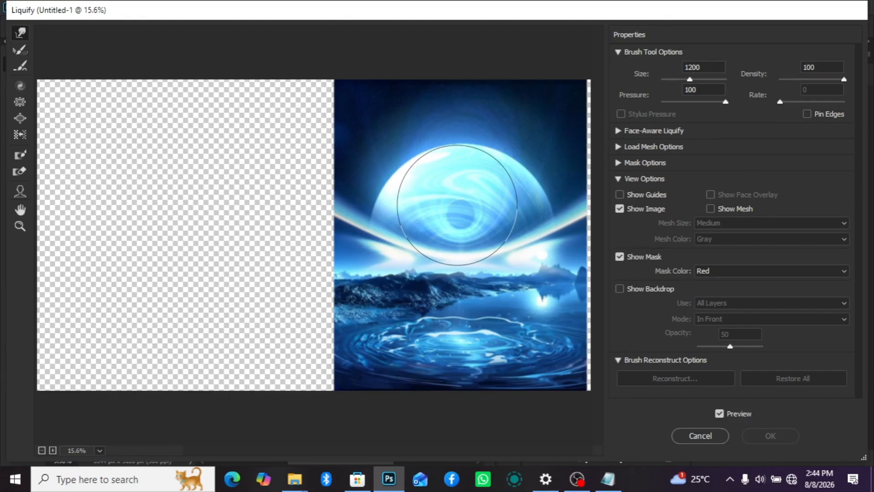
pyautogui.moveTo(457, 206)
pyautogui.mouseDown()
pyautogui.moveTo(530, 125)
pyautogui.moveTo(576, 105)
pyautogui.mouseUp()
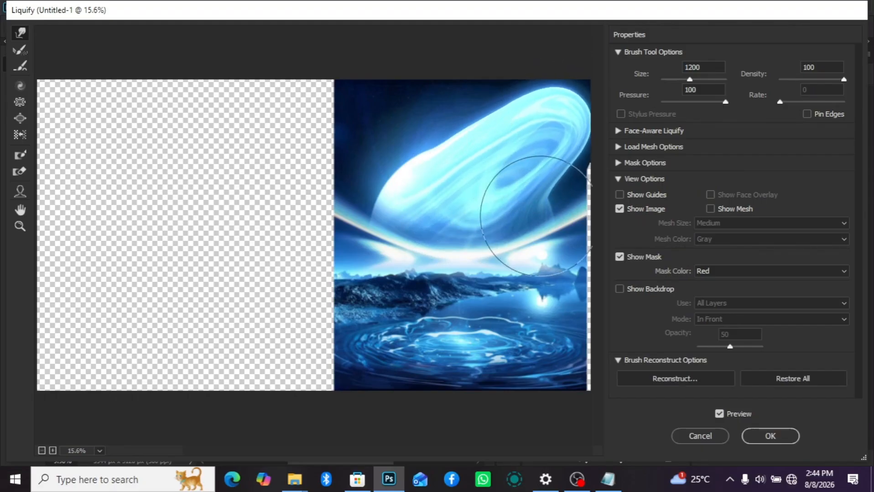
pyautogui.moveTo(425, 205); pyautogui.dragTo(303, 197)
pyautogui.moveTo(397, 244)
pyautogui.mouseDown()
pyautogui.moveTo(393, 280)
pyautogui.moveTo(302, 279)
pyautogui.mouseUp()
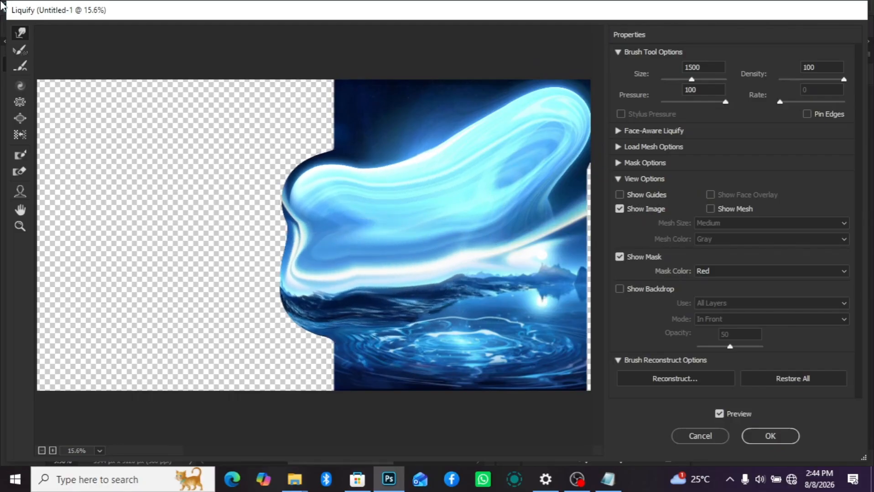
# - Enlarge the warp brush up to 1800, smear the light glow outward and down over the landscape, and apply the Liquify filter
pyautogui.press(']')
pyautogui.press(']')
pyautogui.press(']')
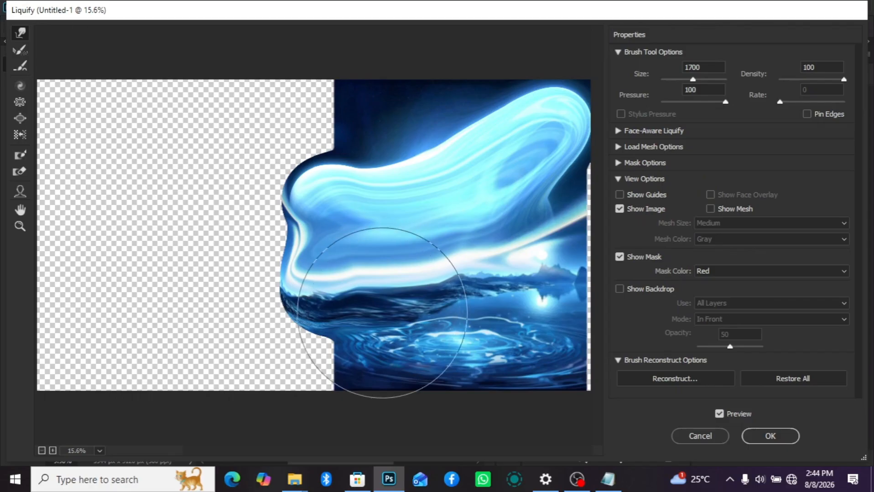
pyautogui.moveTo(382, 314)
pyautogui.mouseDown()
pyautogui.moveTo(370, 296)
pyautogui.moveTo(294, 292)
pyautogui.moveTo(308, 304)
pyautogui.moveTo(336, 227)
pyautogui.moveTo(278, 215)
pyautogui.mouseUp()
pyautogui.moveTo(455, 313)
pyautogui.mouseDown()
pyautogui.moveTo(448, 345)
pyautogui.moveTo(470, 370)
pyautogui.moveTo(534, 391)
pyautogui.moveTo(511, 342)
pyautogui.moveTo(432, 281)
pyautogui.moveTo(479, 317)
pyautogui.moveTo(563, 355)
pyautogui.moveTo(535, 226)
pyautogui.moveTo(529, 115)
pyautogui.mouseUp()
pyautogui.moveTo(341, 292)
pyautogui.mouseDown()
pyautogui.moveTo(283, 293)
pyautogui.moveTo(354, 290)
pyautogui.moveTo(347, 279)
pyautogui.moveTo(303, 312)
pyautogui.moveTo(372, 263)
pyautogui.moveTo(313, 312)
pyautogui.moveTo(337, 257)
pyautogui.moveTo(526, 312)
pyautogui.moveTo(349, 300)
pyautogui.moveTo(429, 294)
pyautogui.moveTo(346, 175)
pyautogui.moveTo(341, 202)
pyautogui.moveTo(357, 244)
pyautogui.moveTo(310, 224)
pyautogui.moveTo(558, 210)
pyautogui.moveTo(565, 195)
pyautogui.moveTo(570, 272)
pyautogui.moveTo(503, 371)
pyautogui.moveTo(423, 371)
pyautogui.moveTo(416, 387)
pyautogui.moveTo(371, 411)
pyautogui.moveTo(459, 308)
pyautogui.moveTo(389, 410)
pyautogui.mouseUp()
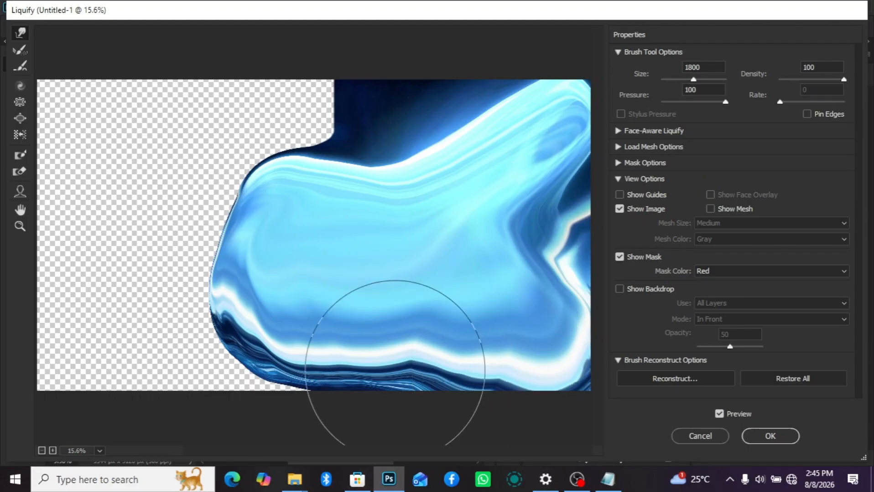
pyautogui.click(757, 440)
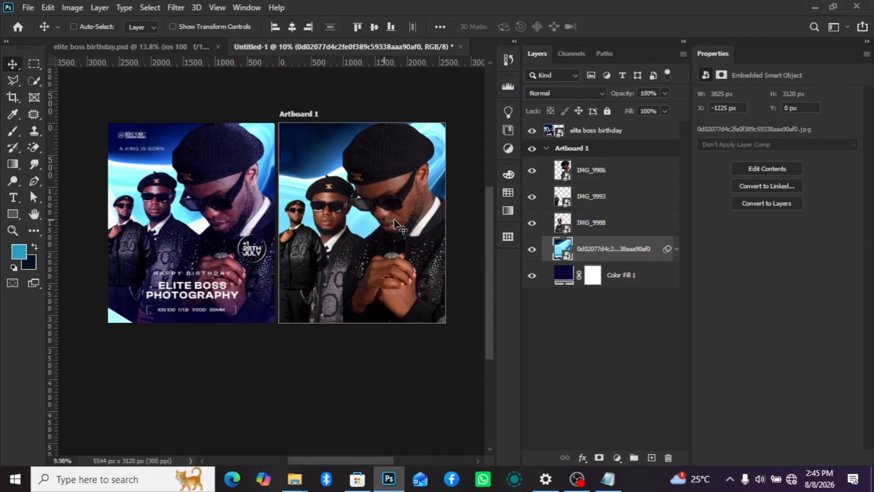
# - Reopen the background's Liquify smart filter and reshape the glow's upper-right edge with broad size 1800 warp strokes
pyautogui.scroll(1, 394, 203)
pyautogui.scroll(-1, 314, 237)
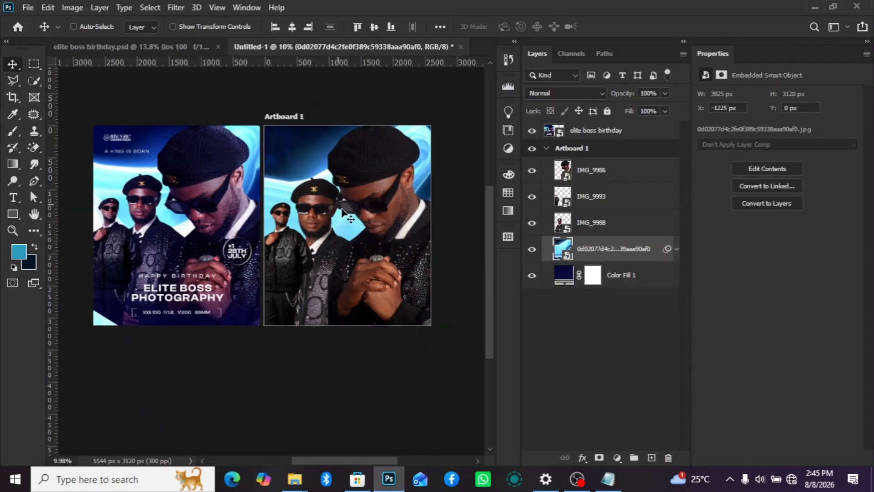
pyautogui.scroll(1, 353, 223)
pyautogui.scroll(-2, 353, 226)
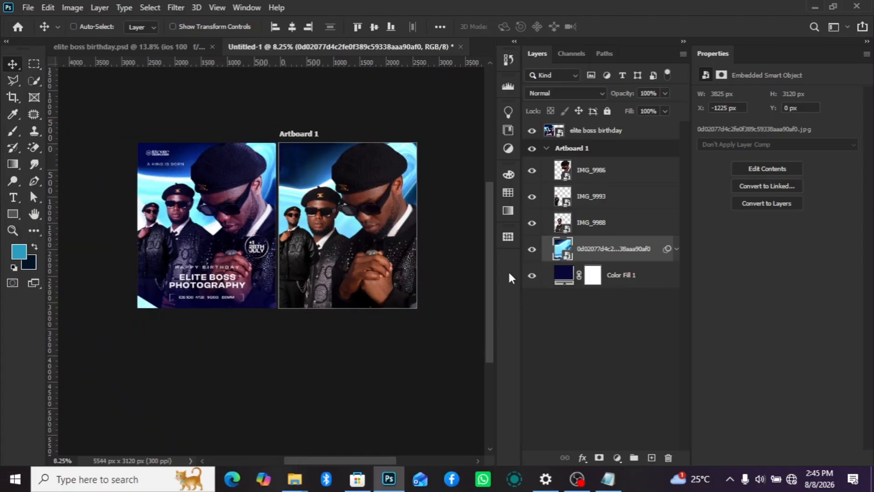
pyautogui.click(676, 249)
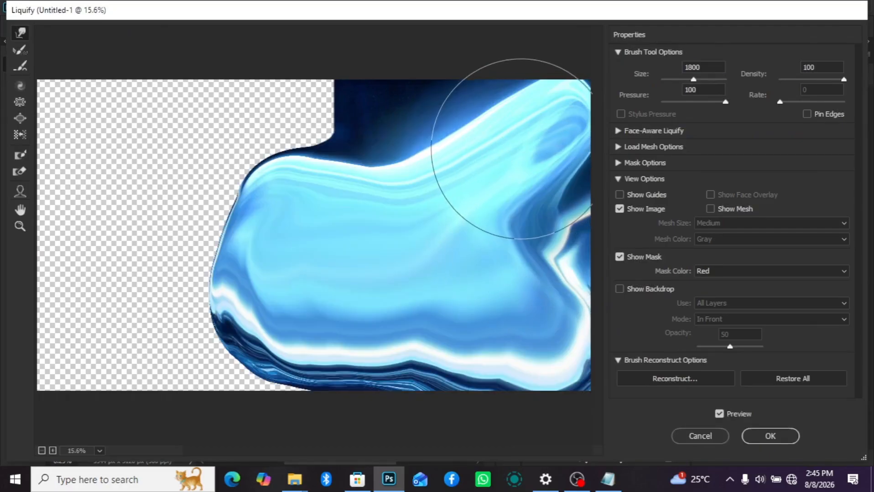
pyautogui.moveTo(501, 121); pyautogui.dragTo(579, 137)
pyautogui.moveTo(536, 167)
pyautogui.mouseDown()
pyautogui.moveTo(460, 184)
pyautogui.moveTo(404, 142)
pyautogui.moveTo(421, 176)
pyautogui.mouseUp()
pyautogui.moveTo(432, 108)
pyautogui.mouseDown()
pyautogui.moveTo(465, 97)
pyautogui.moveTo(480, 107)
pyautogui.moveTo(467, 89)
pyautogui.mouseUp()
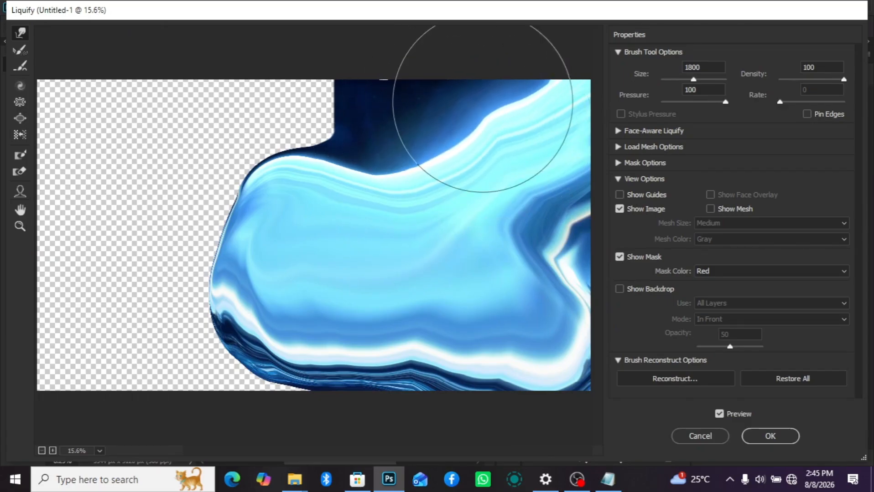
# - Reduce the warp brush to 800, refine the curve along the glow's upper edge with short strokes, and apply the Liquify changes
pyautogui.press('[')
pyautogui.press('[')
pyautogui.press('[')
pyautogui.press('[')
pyautogui.press('[')
pyautogui.press('[')
pyautogui.press('[')
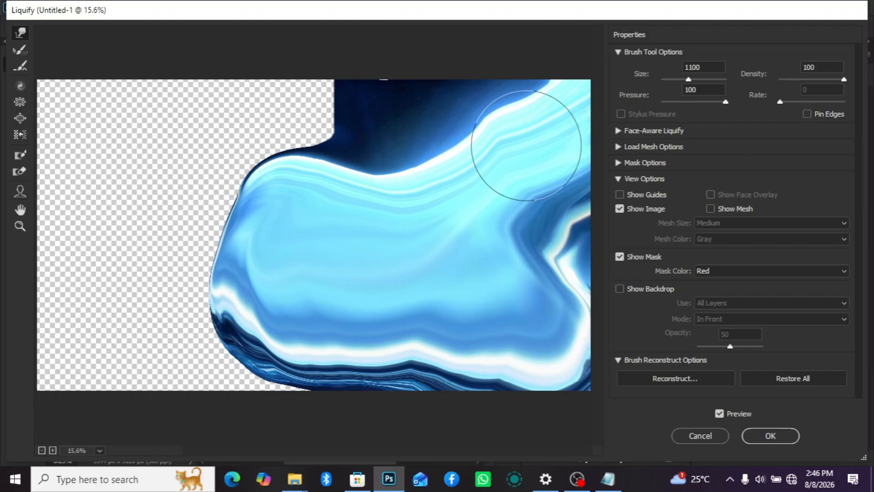
pyautogui.press('[')
pyautogui.press('[')
pyautogui.press('[')
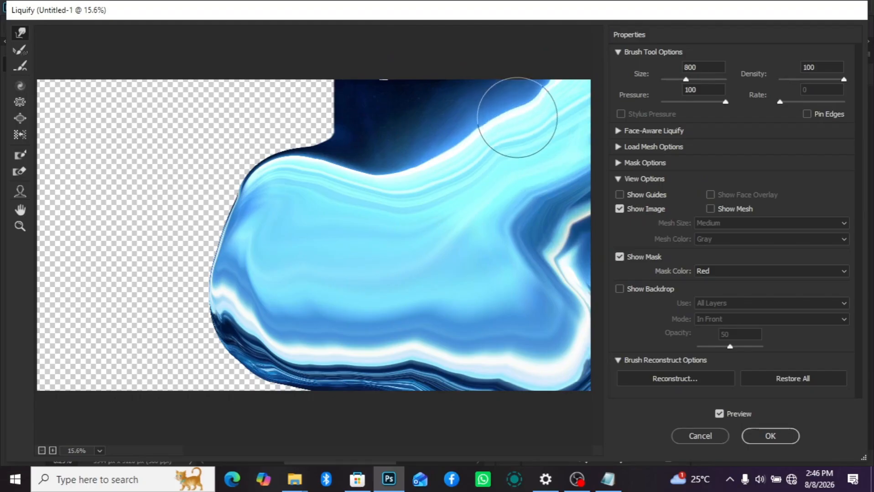
pyautogui.moveTo(517, 118); pyautogui.dragTo(526, 89)
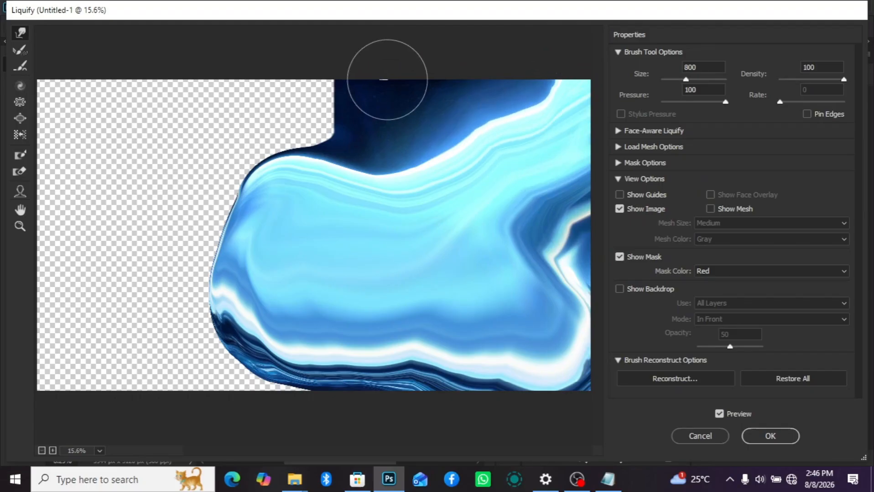
pyautogui.moveTo(422, 166); pyautogui.dragTo(426, 168)
pyautogui.moveTo(478, 128)
pyautogui.mouseDown()
pyautogui.moveTo(516, 112)
pyautogui.moveTo(496, 119)
pyautogui.mouseUp()
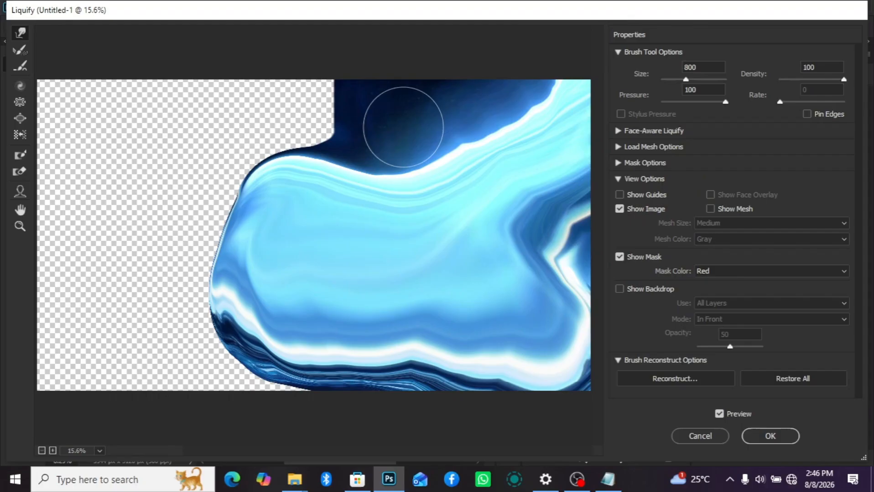
pyautogui.click(777, 436)
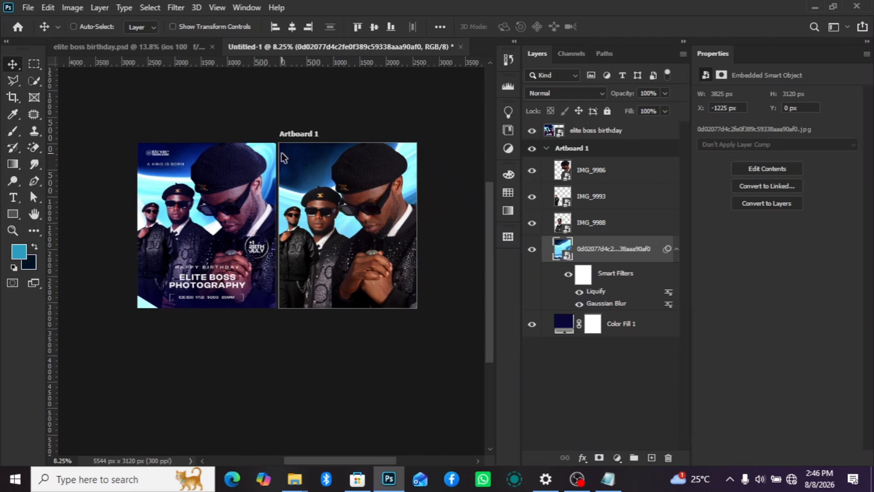
# - Compare the warped background with the reference design and collapse the background image's smart filter list
pyautogui.scroll(3, 346, 228)
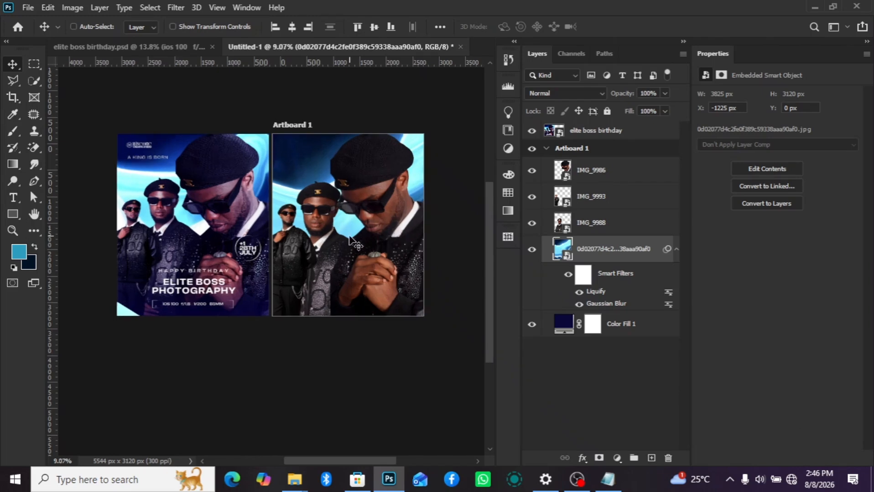
pyautogui.scroll(-3, 347, 228)
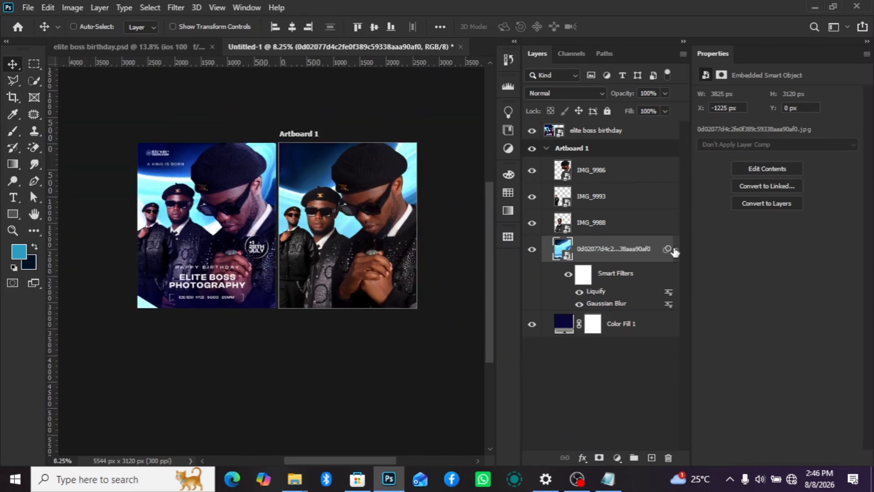
pyautogui.scroll(2, 350, 286)
pyautogui.scroll(1, 354, 291)
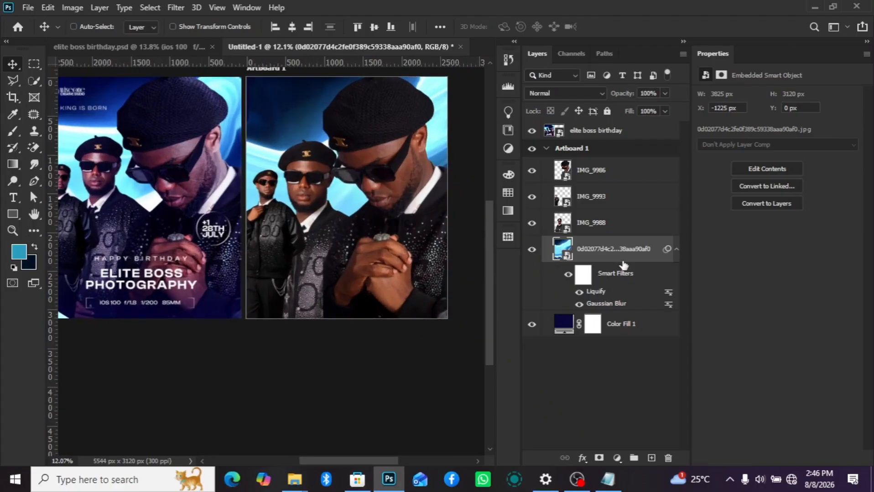
pyautogui.click(623, 230)
pyautogui.click(677, 249)
# - Try stacking the large portrait IMG_9986 below IMG_9988, and return it above IMG_9993
pyautogui.click(625, 176)
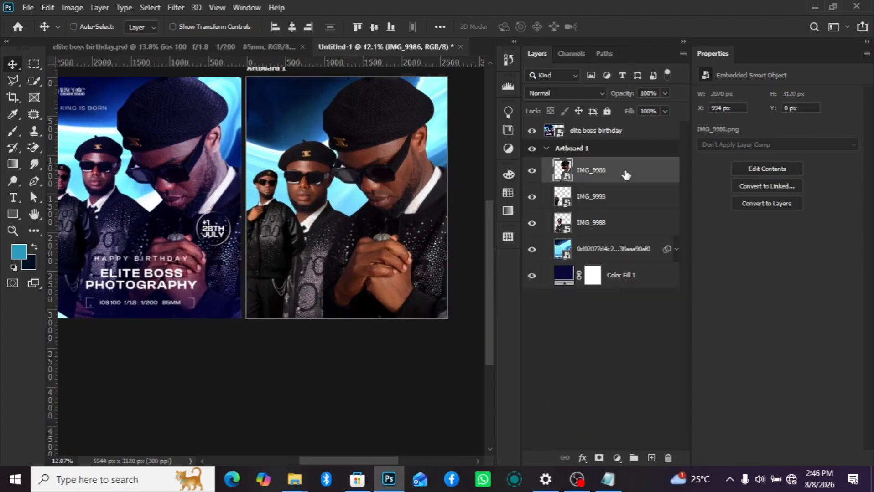
pyautogui.moveTo(625, 176); pyautogui.dragTo(616, 238)
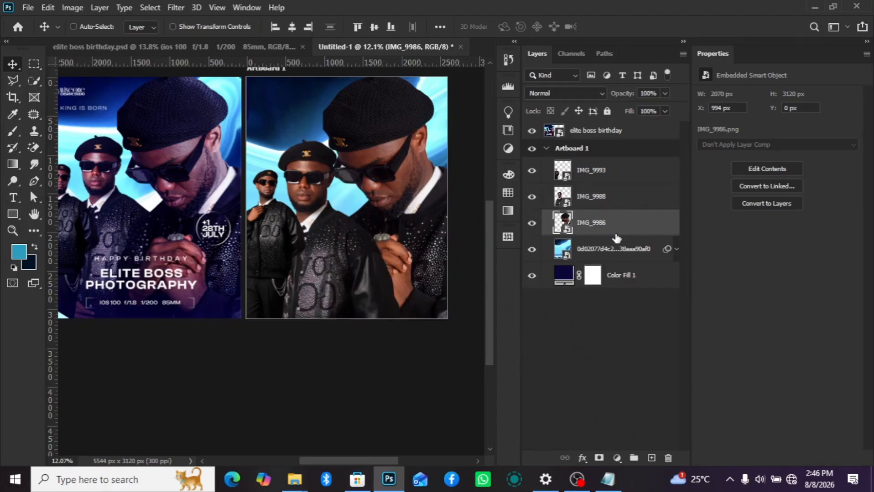
pyautogui.moveTo(635, 219); pyautogui.dragTo(630, 169)
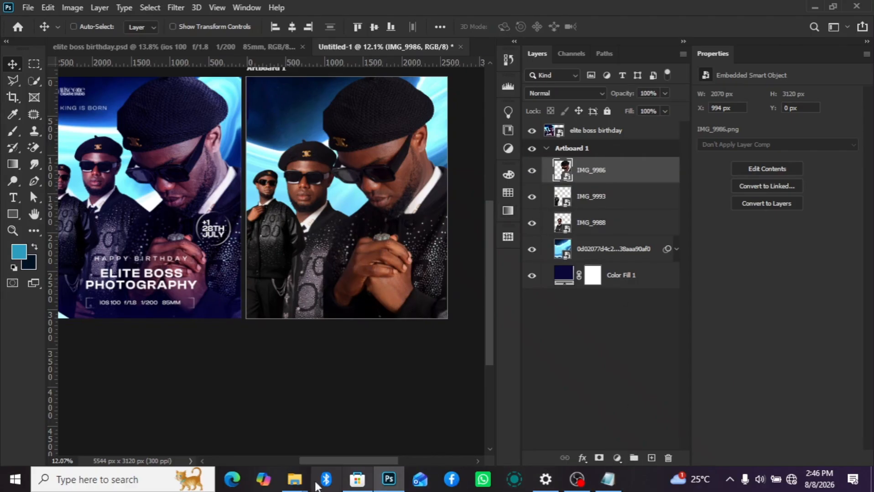
# - Place the gold star image from the elite boss folder onto the artboard at its default size
pyautogui.moveTo(294, 478)
pyautogui.click(470, 413)
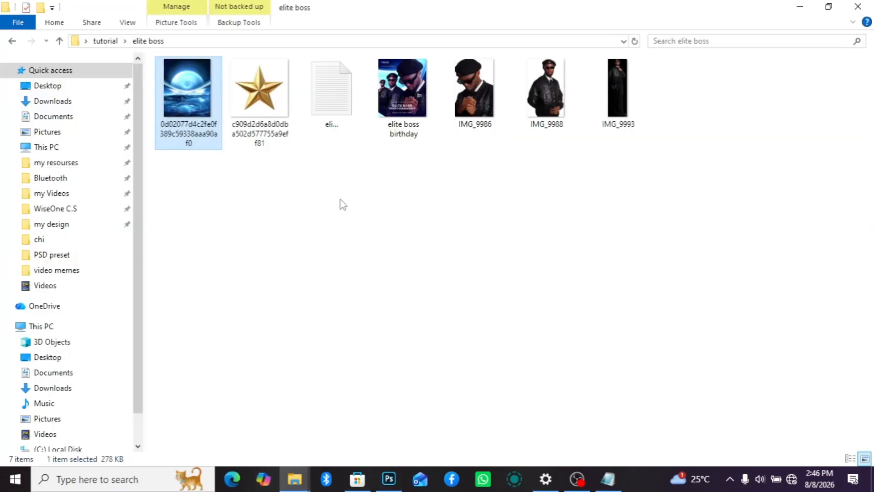
pyautogui.moveTo(254, 119); pyautogui.dragTo(364, 213)
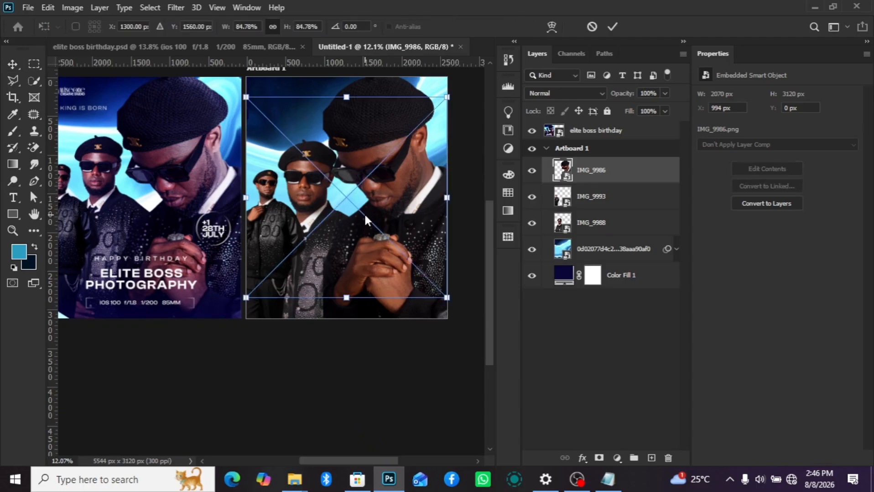
pyautogui.press('Return')
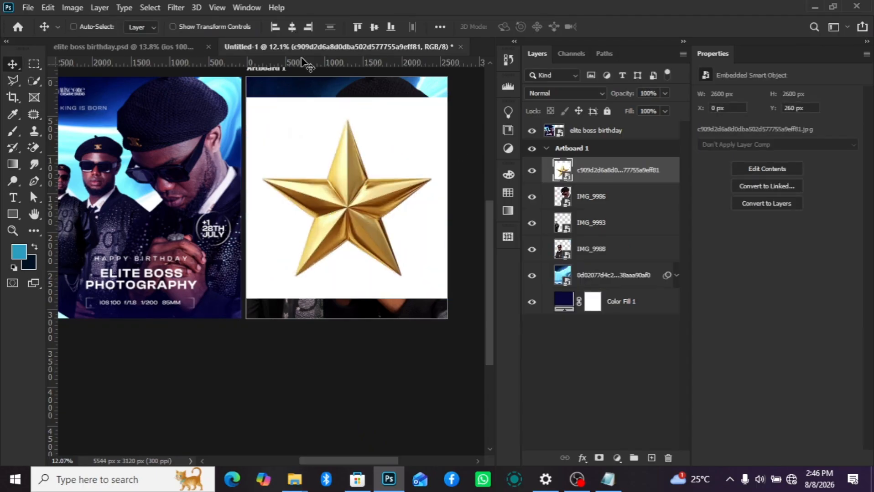
# - Select the star as the subject, mask out its white background, and convert the masked layer to a smart object
pyautogui.click(150, 8)
pyautogui.click(203, 156)
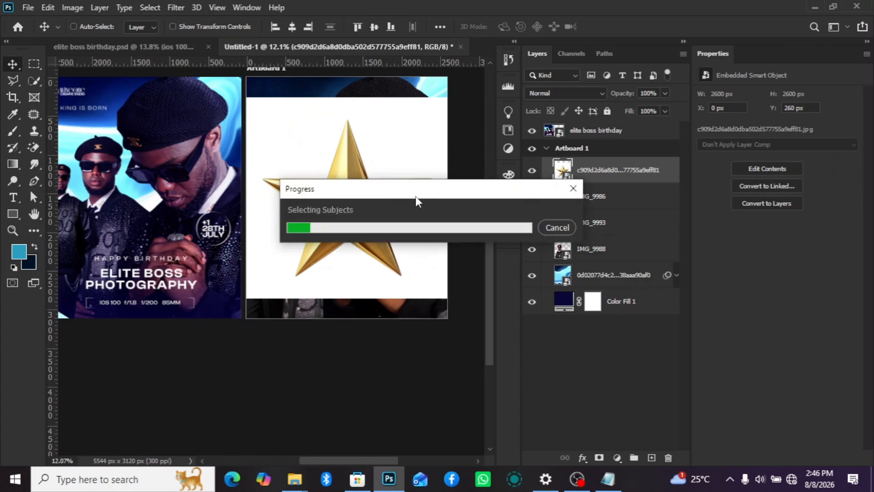
pyautogui.click(599, 459)
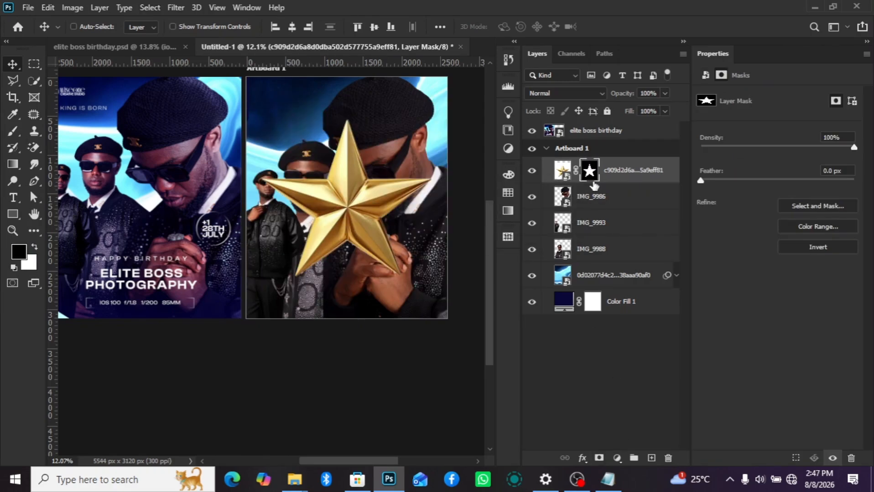
pyautogui.rightClick(617, 180)
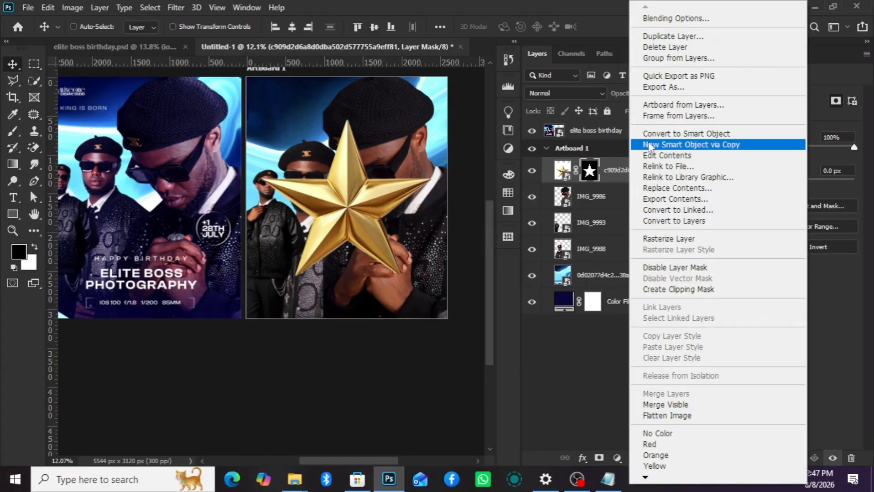
pyautogui.click(656, 132)
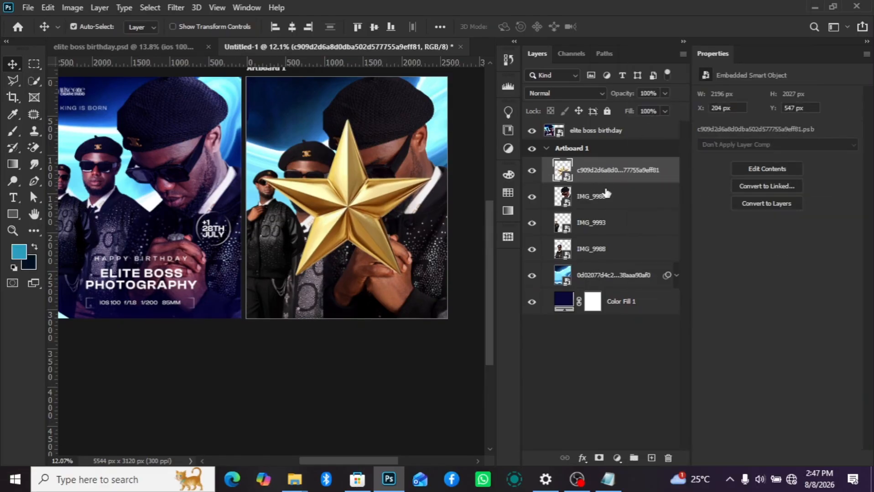
# - Recolor the gold star blue with a Hue/Saturation adjustment, setting the hue to -180
pyautogui.hotkey('ctrl', 'u')
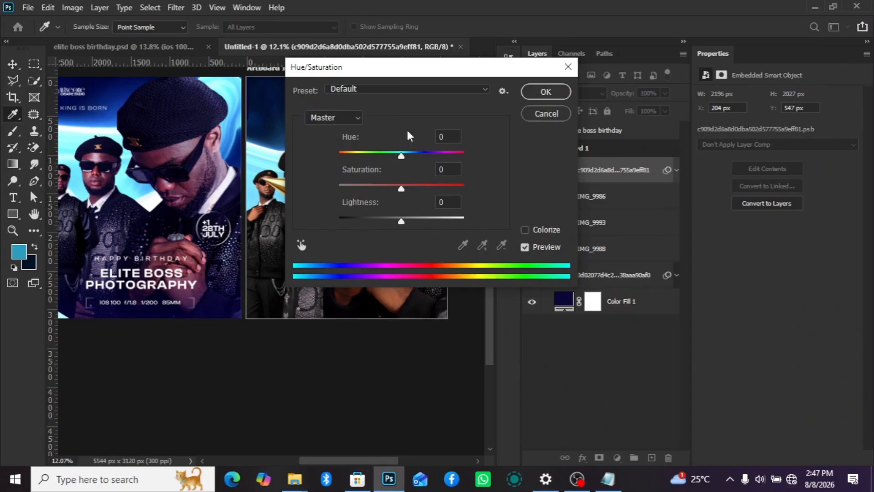
pyautogui.moveTo(449, 75); pyautogui.dragTo(563, 89)
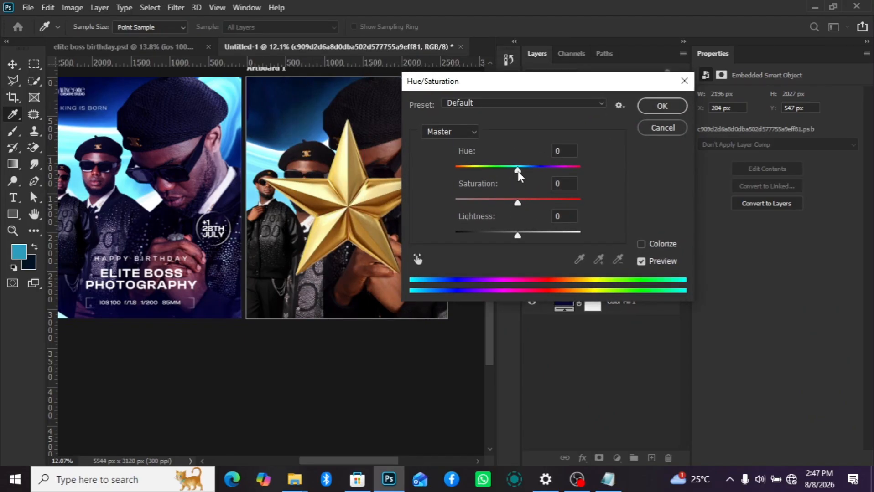
pyautogui.moveTo(518, 170); pyautogui.dragTo(451, 182)
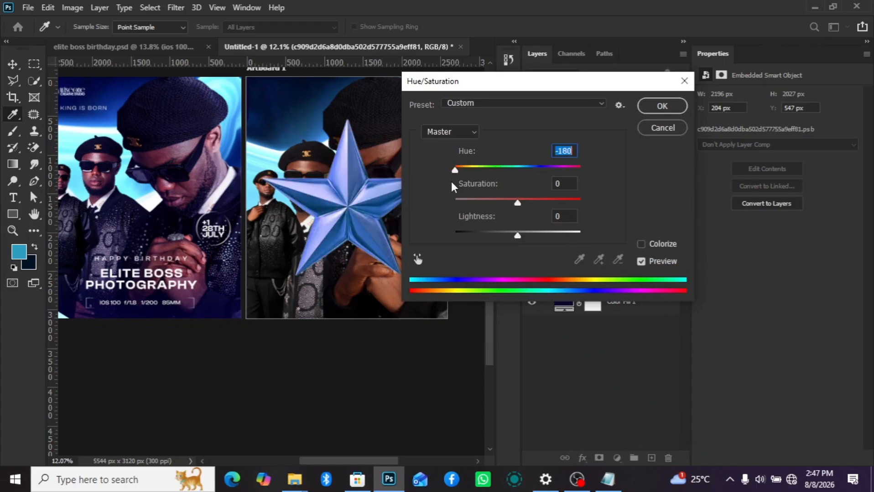
pyautogui.click(657, 107)
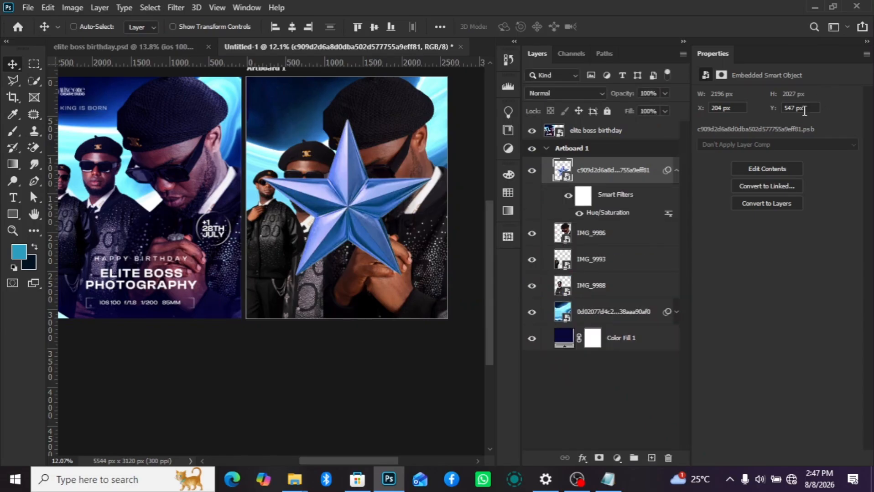
# - Set the star layer's blend mode to Screen and apply a Gaussian Blur with a 4.2 pixel radius
pyautogui.click(571, 93)
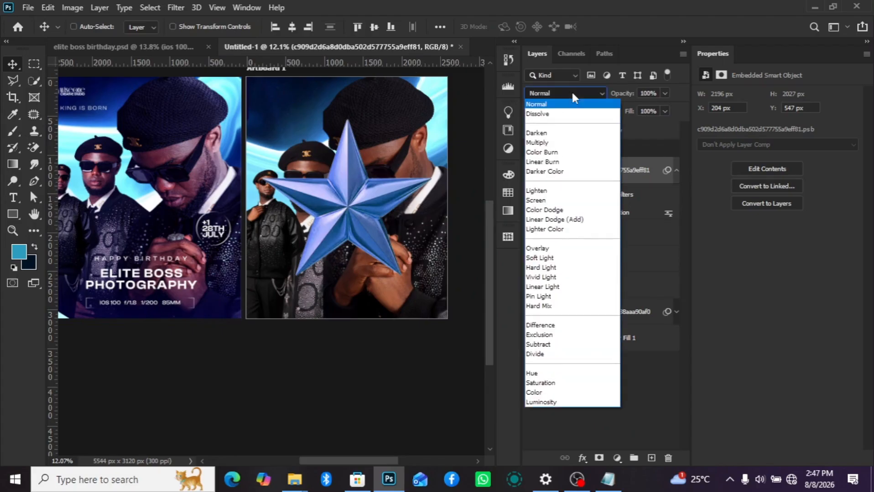
pyautogui.click(553, 195)
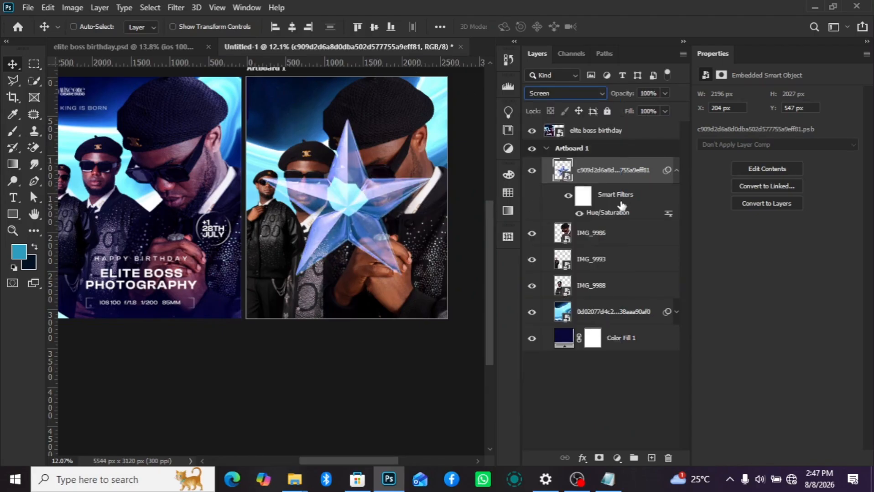
pyautogui.click(150, 8)
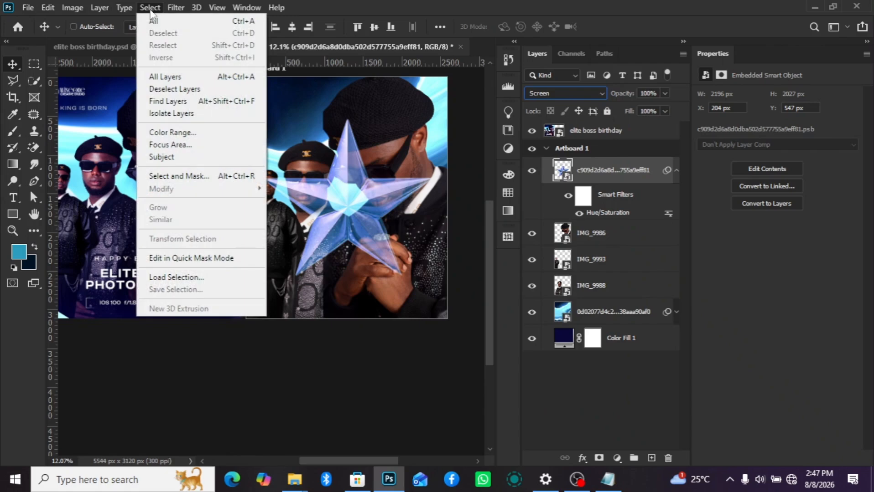
pyautogui.click(145, 7)
pyautogui.click(176, 7)
pyautogui.moveTo(204, 157)
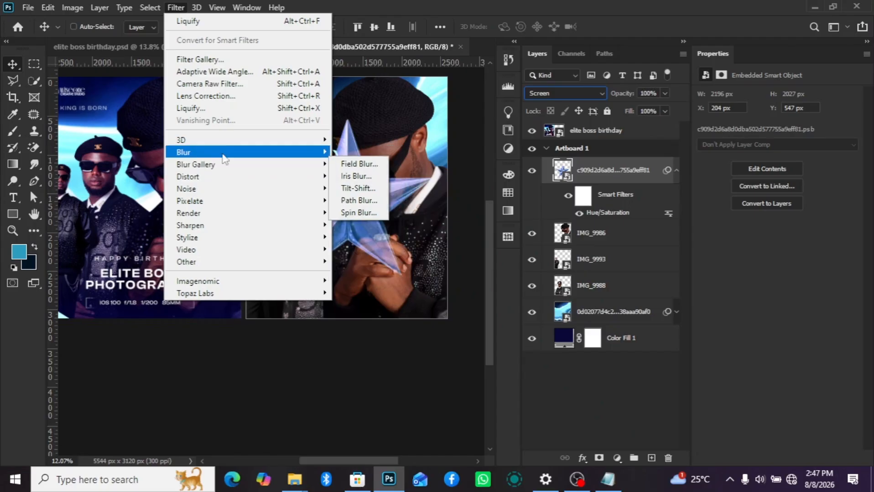
pyautogui.click(391, 201)
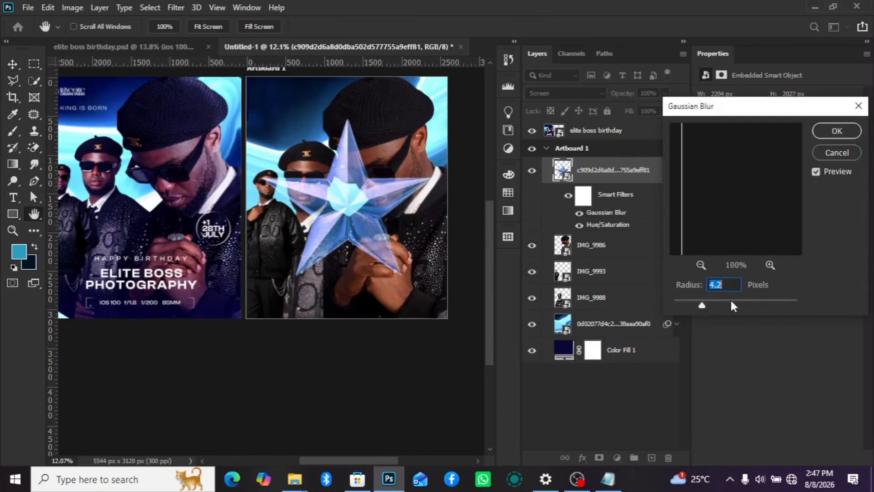
pyautogui.click(827, 136)
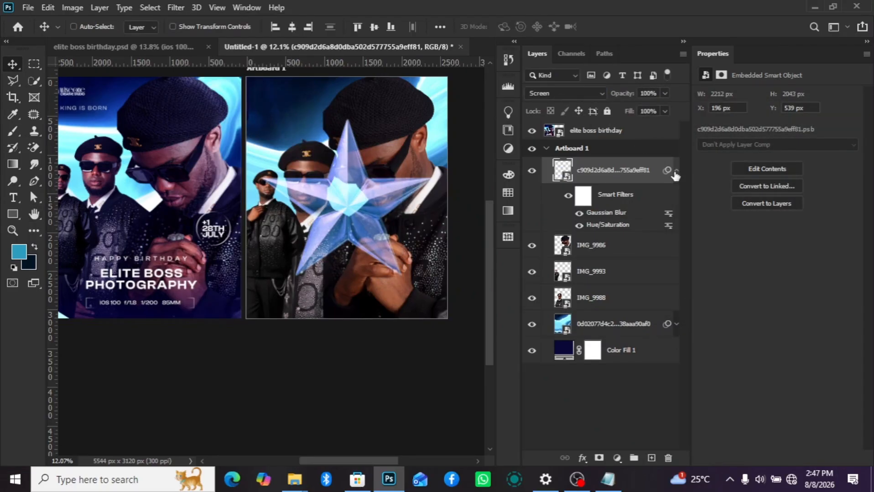
# - Hide the star's Hue/Saturation filter, stack the star layer below IMG_9988, and move the star toward the artboard's lower-left area
pyautogui.click(579, 224)
pyautogui.click(677, 172)
pyautogui.moveTo(640, 174); pyautogui.dragTo(615, 256)
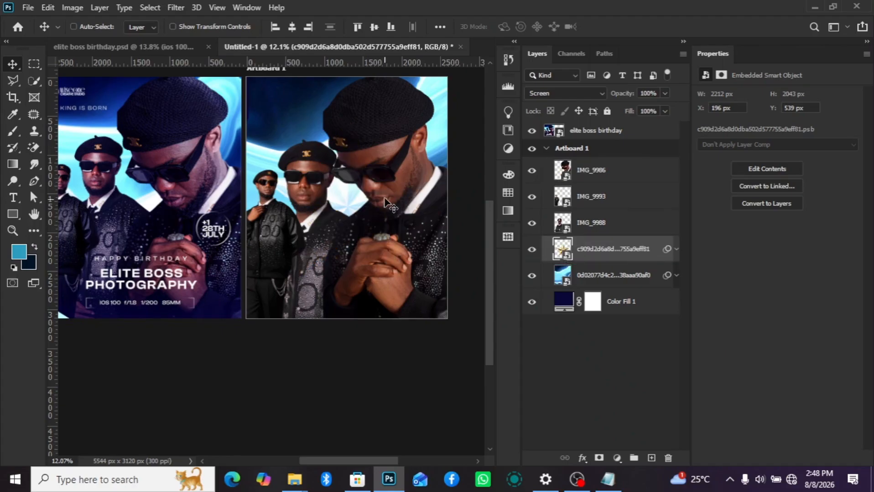
pyautogui.moveTo(386, 203); pyautogui.dragTo(369, 225)
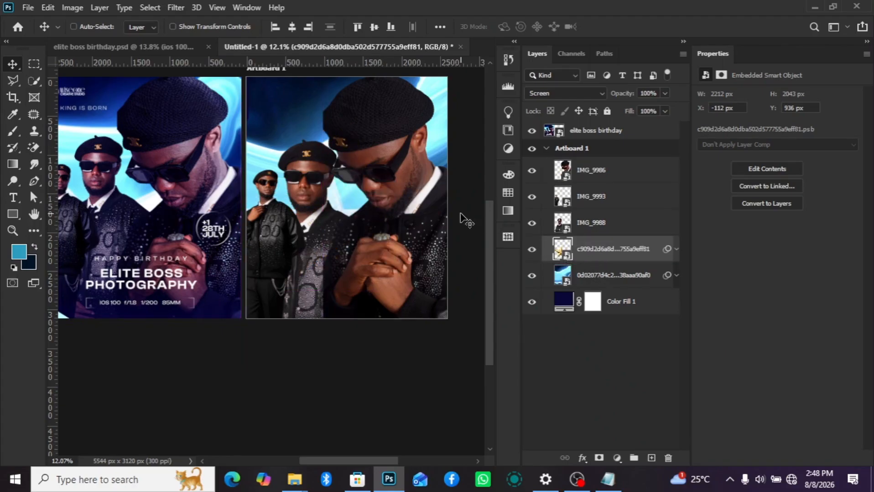
# - Enlarge the star to about 152%, rotate it about 24 degrees, and shift it slightly down behind the portraits
pyautogui.hotkey('ctrl', 't')
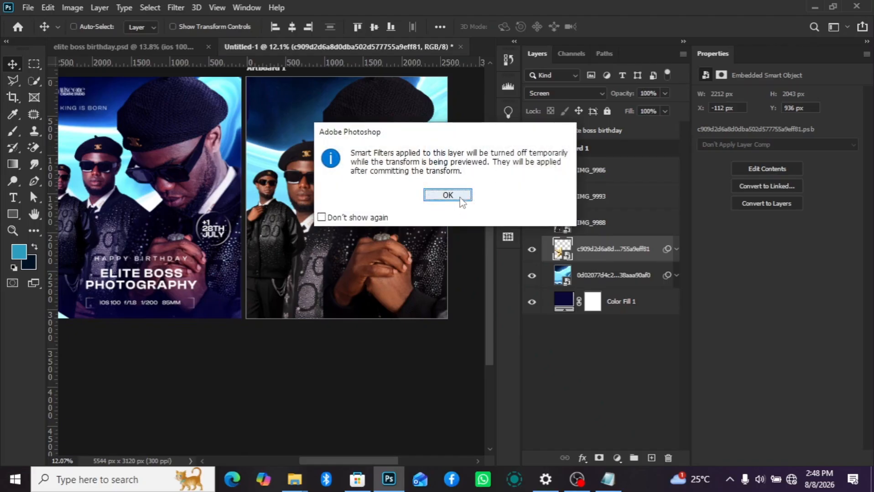
pyautogui.click(460, 197)
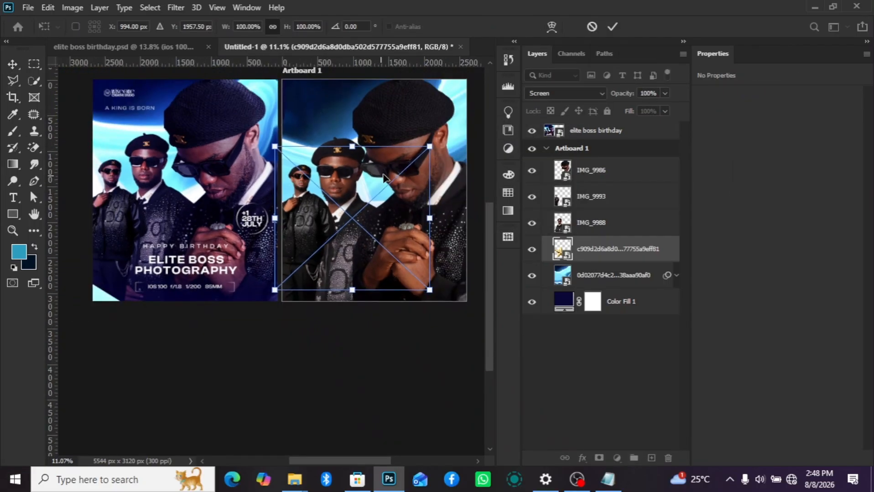
pyautogui.moveTo(428, 147); pyautogui.dragTo(451, 128)
pyautogui.moveTo(417, 183)
pyautogui.mouseDown()
pyautogui.moveTo(416, 199)
pyautogui.moveTo(423, 195)
pyautogui.mouseUp()
pyautogui.moveTo(469, 326); pyautogui.dragTo(420, 361)
pyautogui.moveTo(309, 104); pyautogui.dragTo(288, 56)
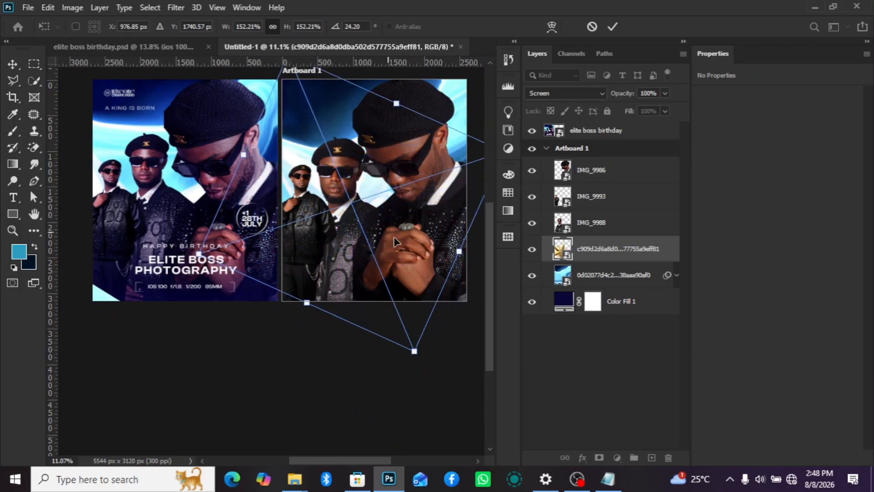
pyautogui.moveTo(397, 243); pyautogui.dragTo(405, 264)
pyautogui.press('Return')
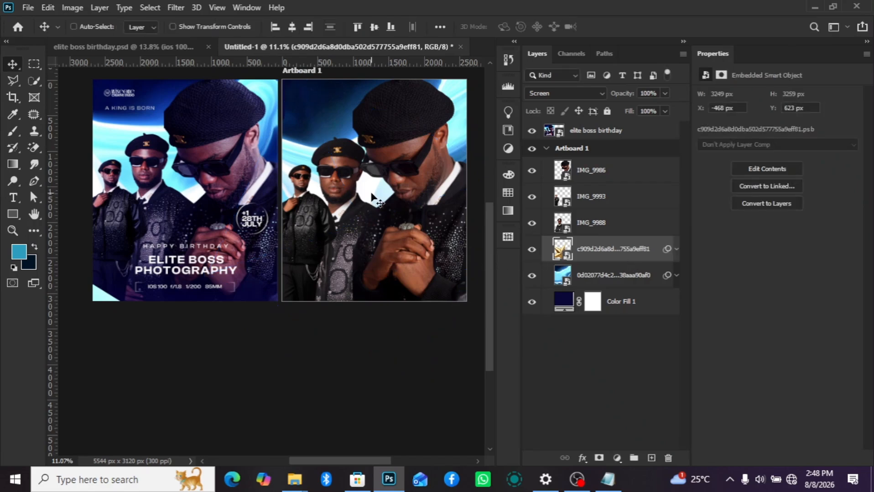
pyautogui.moveTo(372, 187); pyautogui.dragTo(371, 195)
pyautogui.scroll(-4, 367, 244)
pyautogui.scroll(3, 419, 218)
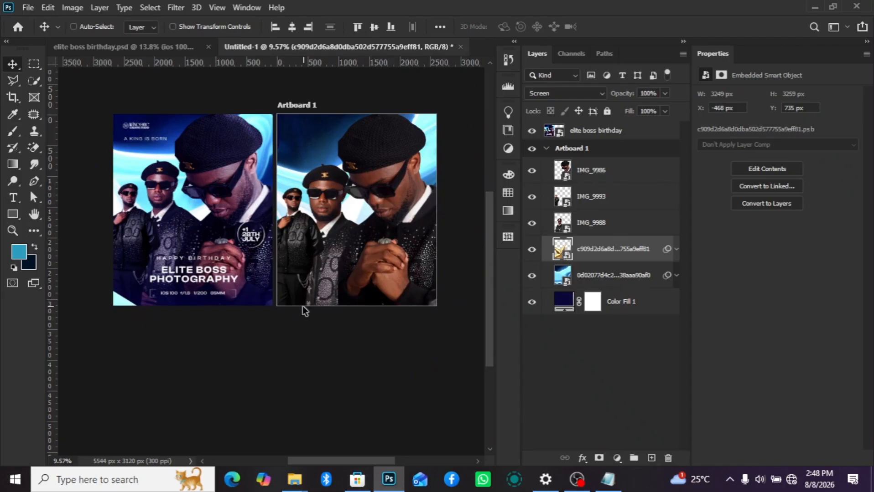
pyautogui.scroll(2, 302, 306)
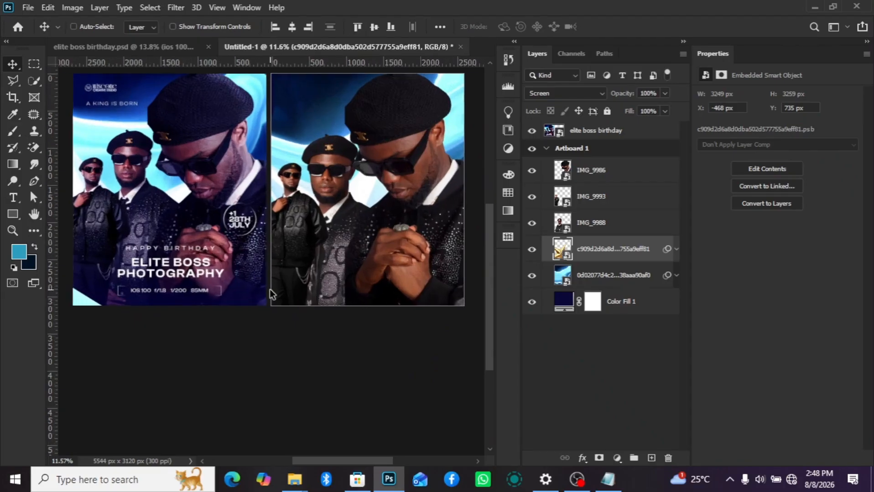
# - Add a new layer above IMG_9986 and draw a rectangle about 437 × 1037 px over the artboard's lower-left corner
pyautogui.click(606, 172)
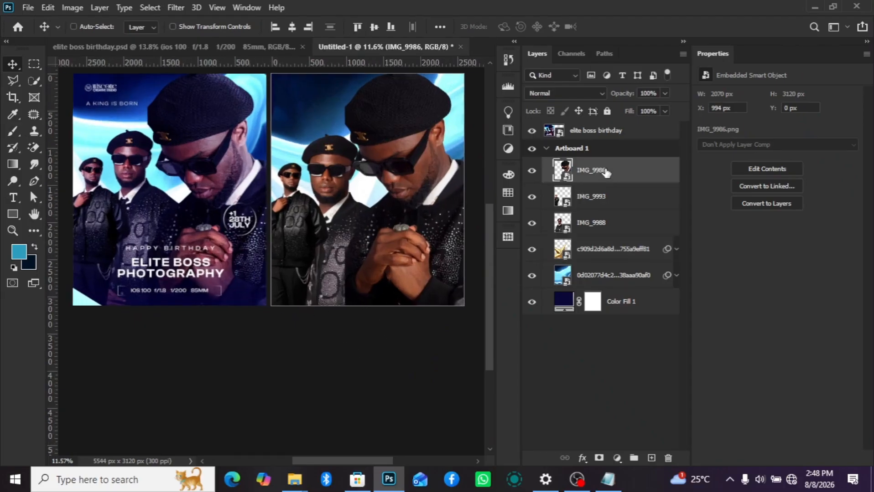
pyautogui.click(652, 459)
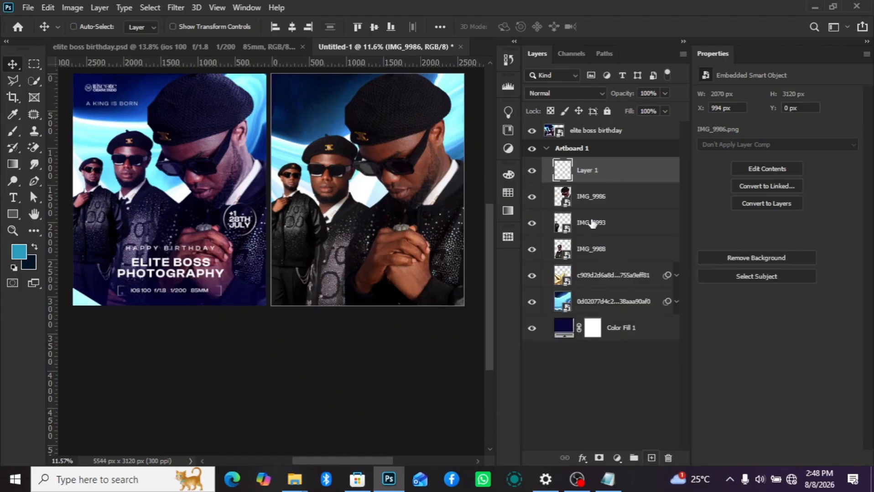
pyautogui.click(13, 215)
pyautogui.scroll(2, 301, 327)
pyautogui.moveTo(257, 280)
pyautogui.mouseDown()
pyautogui.moveTo(320, 350)
pyautogui.moveTo(297, 370)
pyautogui.mouseUp()
# - Remove the rectangle's stroke and fill it with the recently used light blue
pyautogui.click(14, 80)
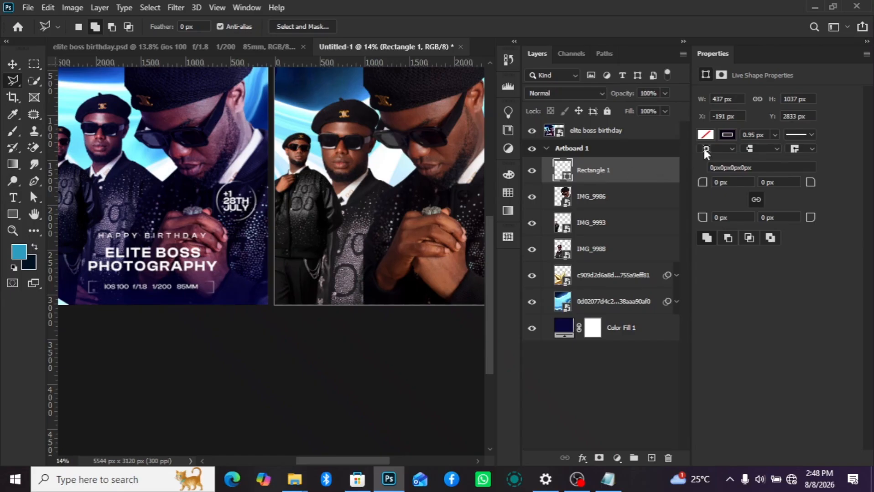
pyautogui.click(726, 135)
pyautogui.click(703, 160)
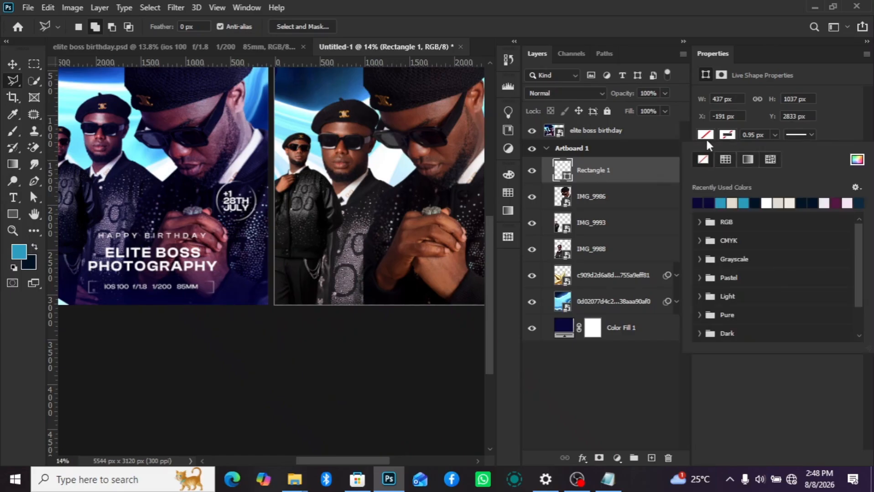
pyautogui.click(725, 204)
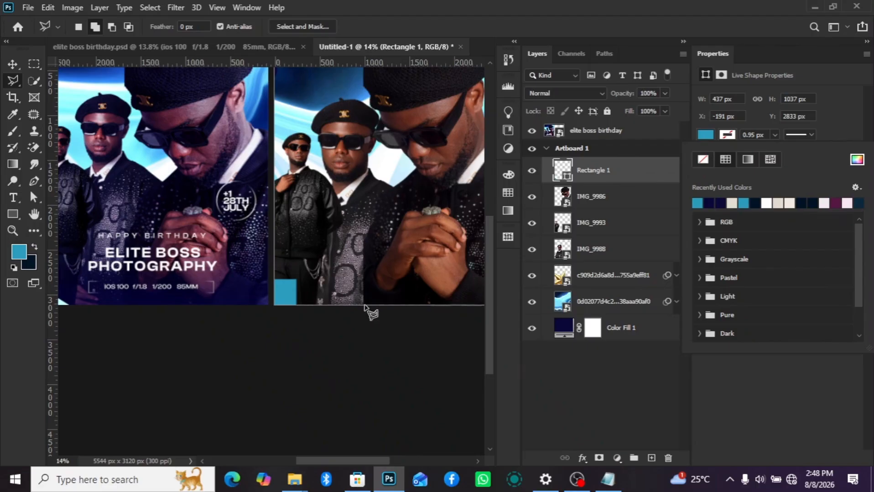
# - Rotate the blue rectangle to about -66.5 degrees and position it as a slanted wedge in the artboard's lower-left corner
pyautogui.click(12, 64)
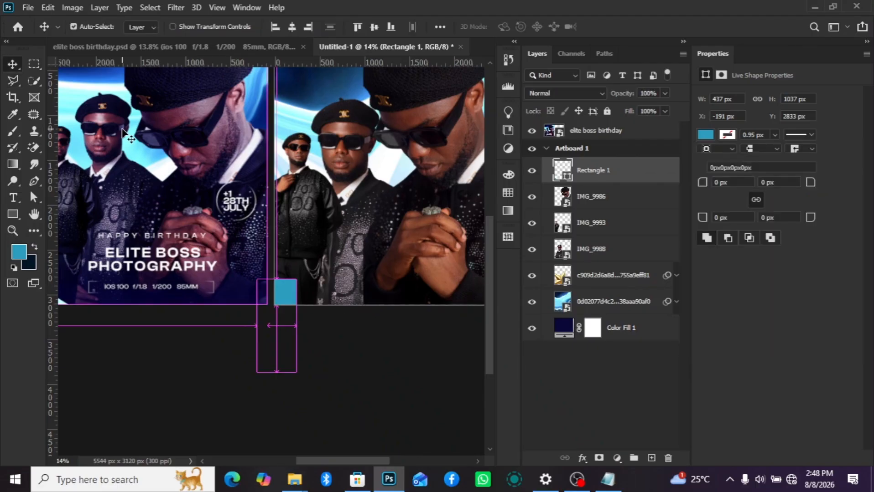
pyautogui.hotkey('ctrl', 't')
pyautogui.moveTo(372, 361); pyautogui.dragTo(390, 333)
pyautogui.scroll(-3, 267, 350)
pyautogui.moveTo(280, 345); pyautogui.dragTo(287, 331)
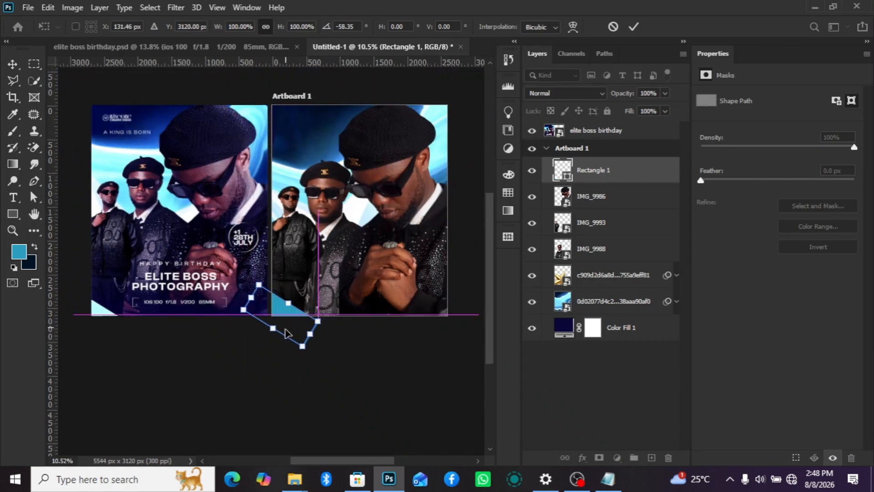
pyautogui.moveTo(311, 383); pyautogui.dragTo(320, 379)
pyautogui.press('Return')
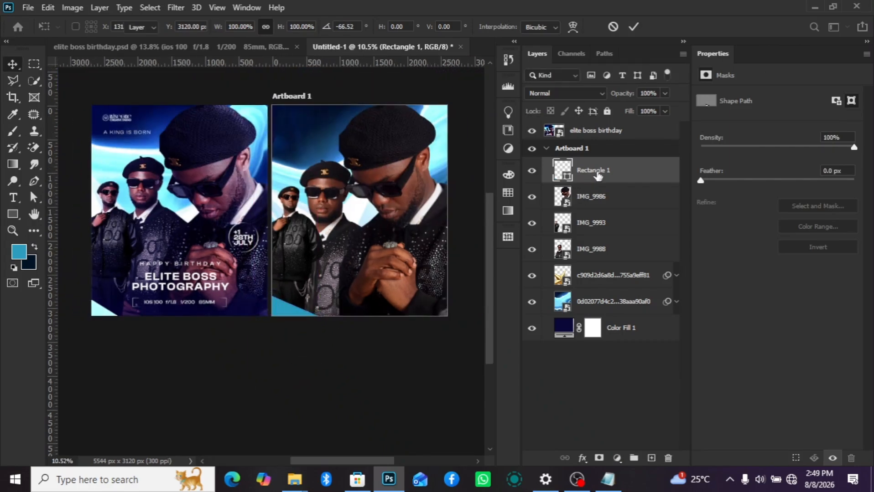
# - Nudge the slanted blue rectangle slightly left and convert it to a smart object
pyautogui.scroll(1, 299, 319)
pyautogui.moveTo(294, 313); pyautogui.dragTo(291, 314)
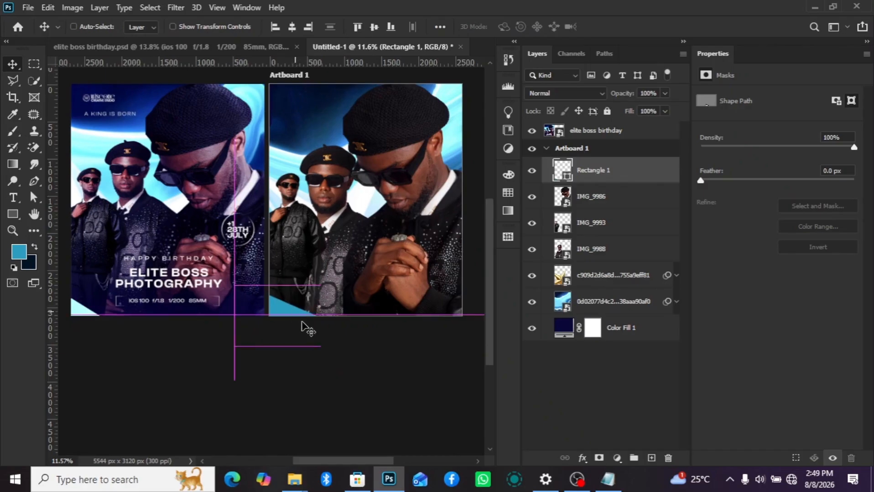
pyautogui.rightClick(632, 183)
pyautogui.click(664, 174)
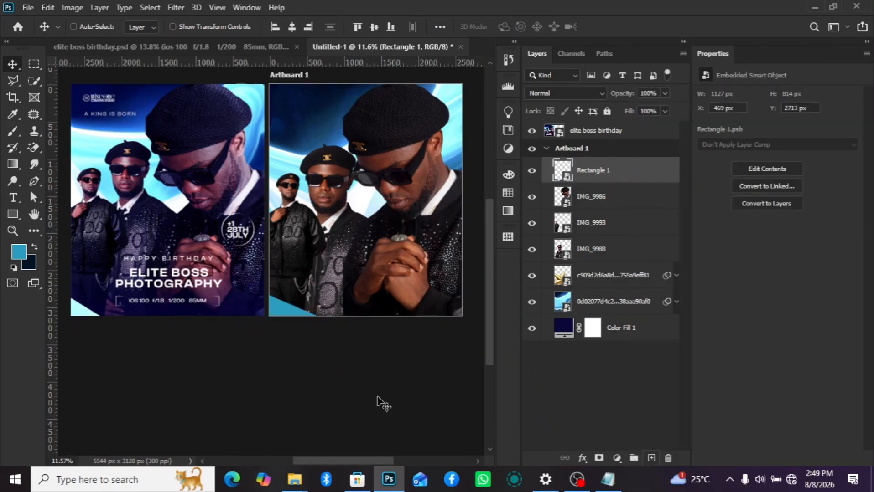
# - Add a new layer above Rectangle 1 and set the foreground colour to the pale blue e2f0f4
pyautogui.scroll(2, 75, 319)
pyautogui.scroll(-1, 71, 314)
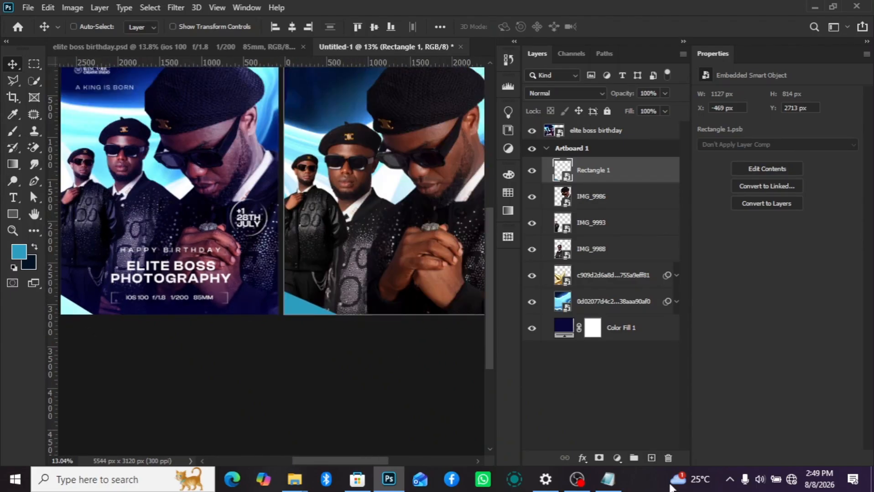
pyautogui.click(652, 458)
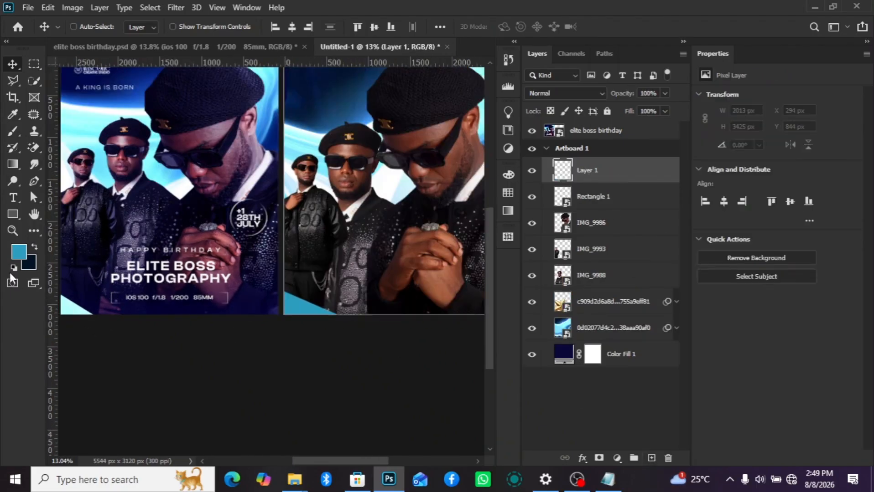
pyautogui.click(34, 247)
pyautogui.click(24, 251)
pyautogui.click(418, 116)
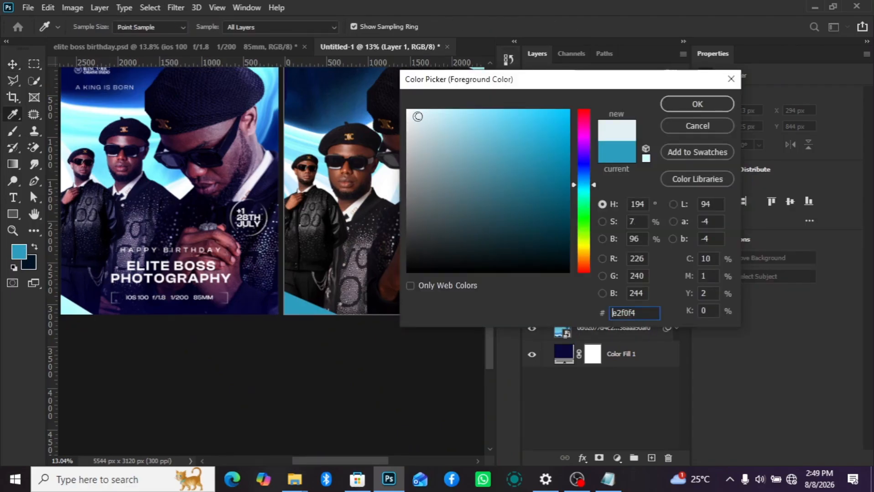
pyautogui.click(696, 104)
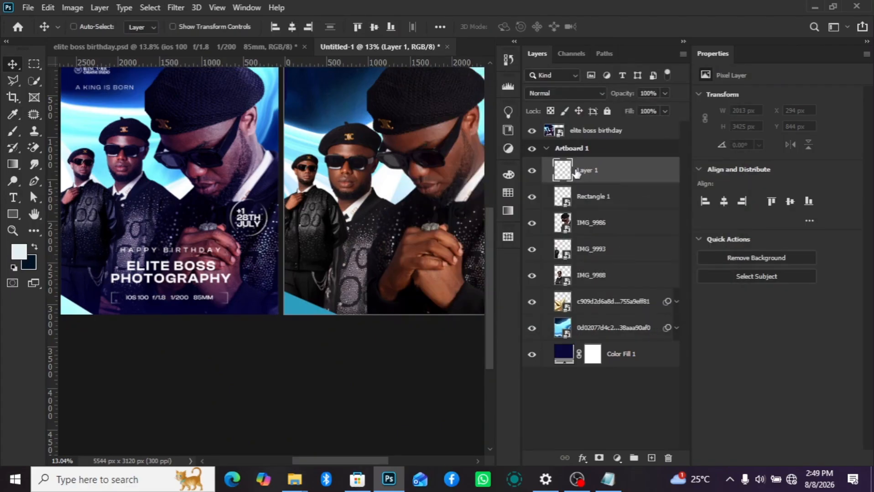
# - Choose the Brush tool and clip the new Layer 1 to the Rectangle 1 smart object beneath it
pyautogui.click(13, 131)
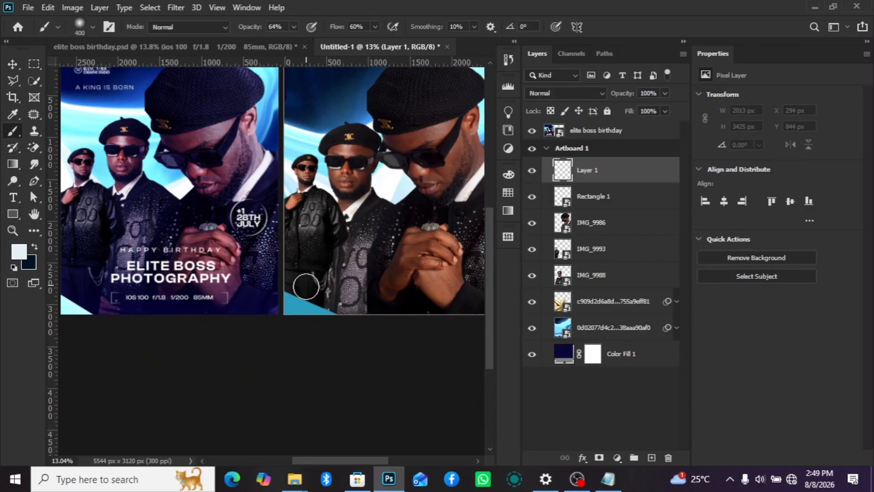
pyautogui.scroll(1, 302, 287)
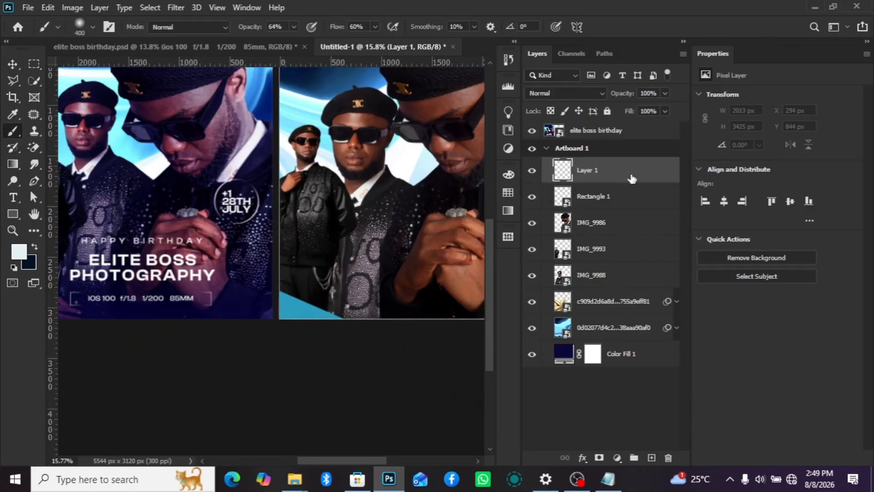
pyautogui.hotkey('ctrl', '0')
pyautogui.click(630, 188)
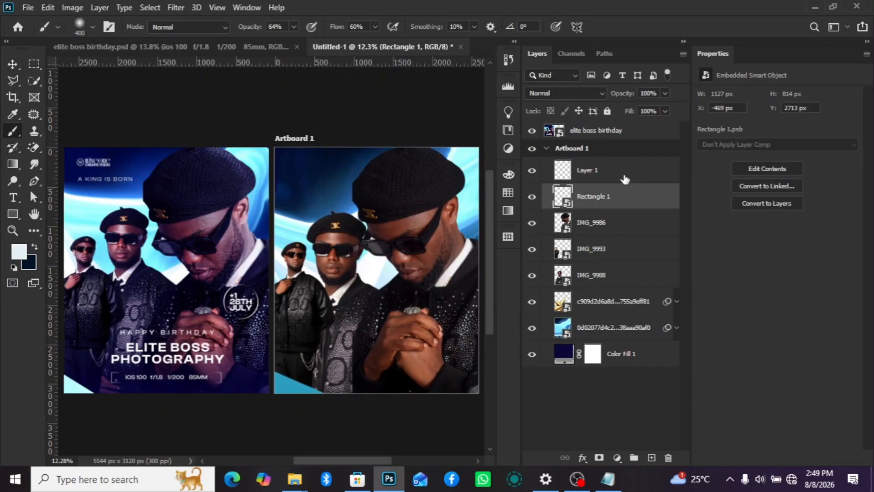
pyautogui.click(624, 179)
pyautogui.hotkey('ctrl', 'alt', 'g')
pyautogui.click(616, 200)
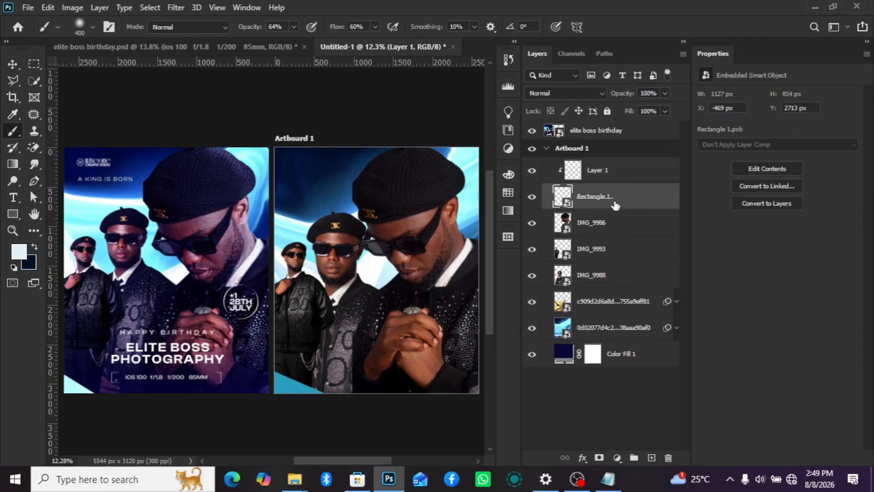
# - Paint a soft pale-blue highlight on Layer 1 along the slanted edge of the blue corner wedge with the 400 px brush
pyautogui.scroll(1, 302, 393)
pyautogui.scroll(1, 273, 387)
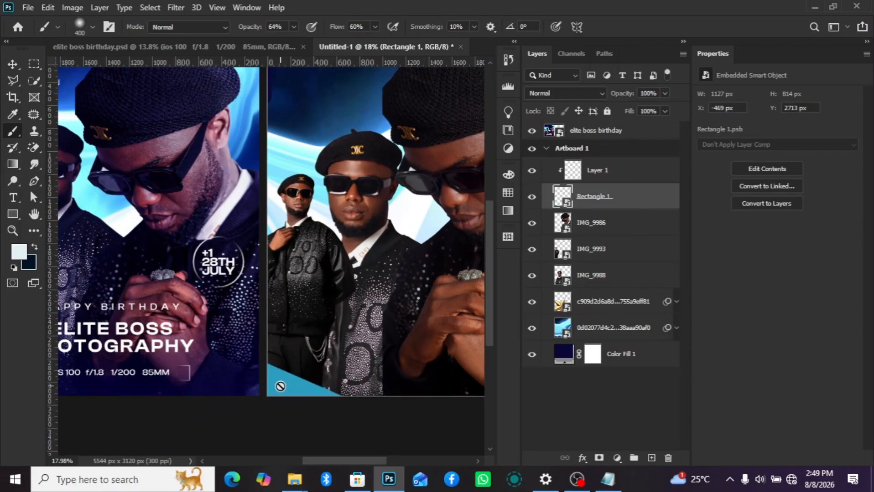
pyautogui.click(602, 172)
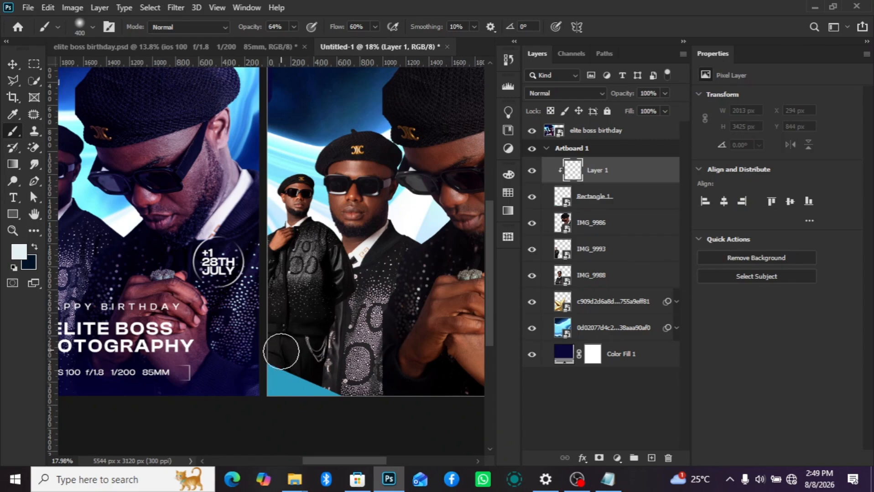
pyautogui.moveTo(341, 390)
pyautogui.mouseDown()
pyautogui.moveTo(301, 368)
pyautogui.moveTo(357, 383)
pyautogui.moveTo(288, 362)
pyautogui.mouseUp()
pyautogui.scroll(-2, 356, 392)
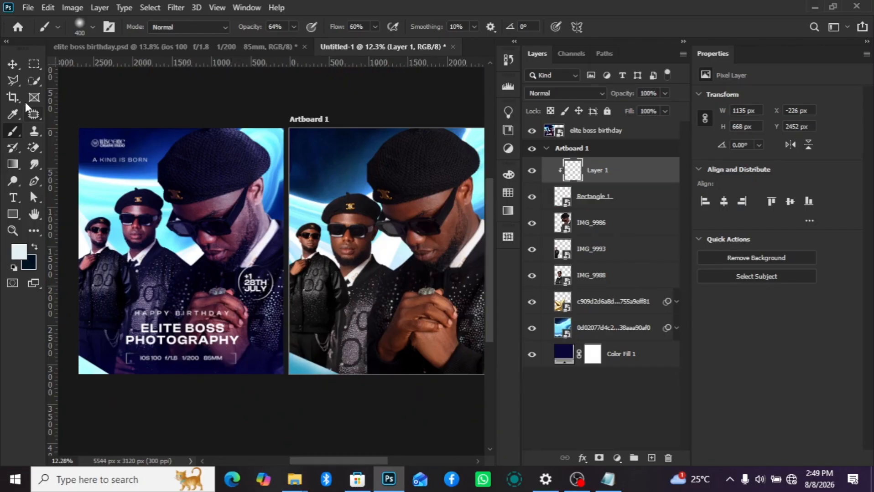
# - Set the blend mode of the painted highlight on Layer 1 to Screen
pyautogui.press('v')
pyautogui.click(583, 94)
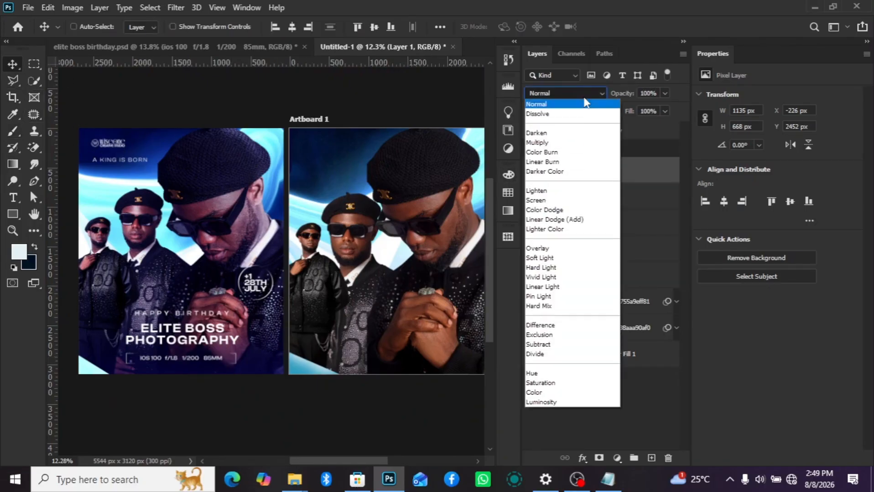
pyautogui.click(566, 203)
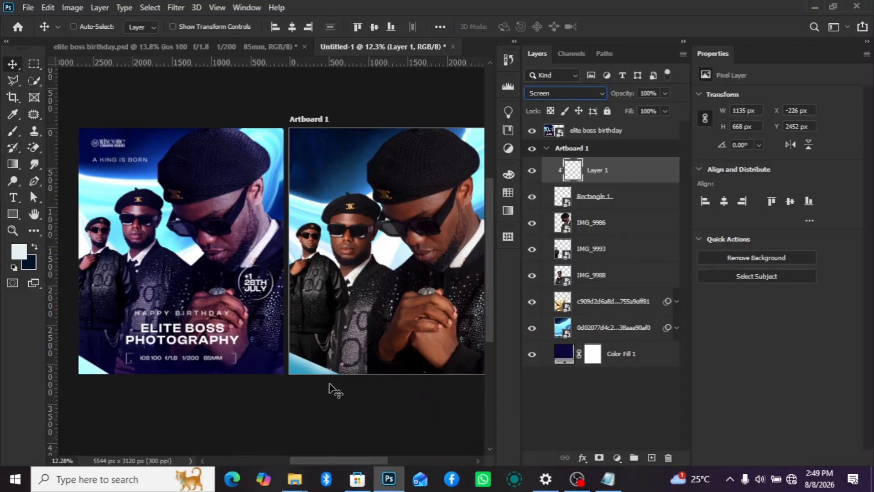
# - Add a Color Balance adjustment layer above Layer 1 and set the midtones' Yellow–Blue value to +69
pyautogui.moveTo(364, 461); pyautogui.dragTo(395, 460)
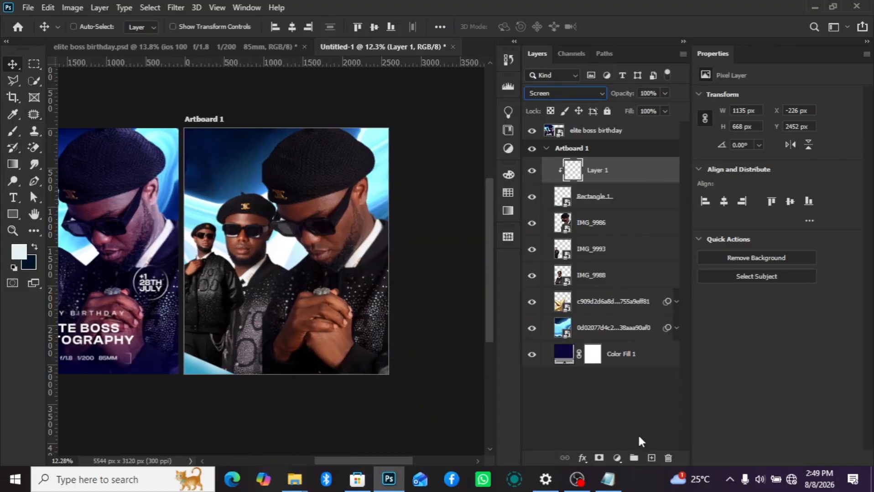
pyautogui.click(618, 458)
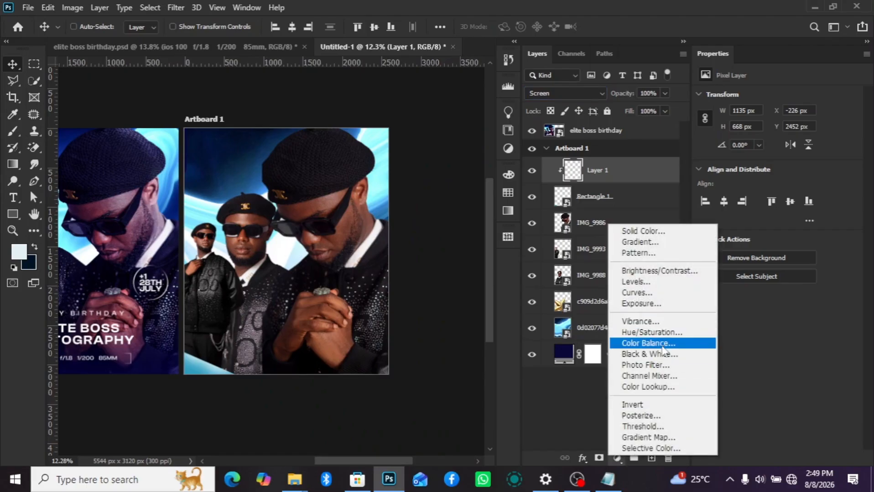
pyautogui.click(648, 343)
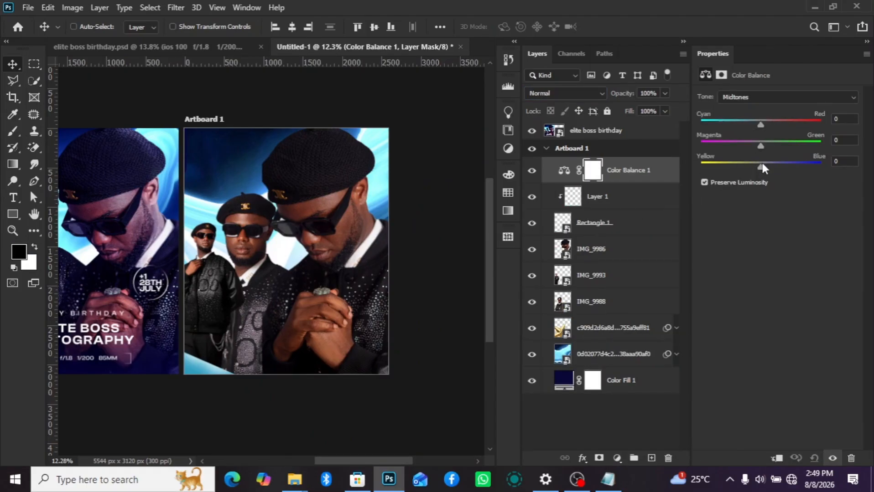
pyautogui.moveTo(762, 164); pyautogui.dragTo(803, 187)
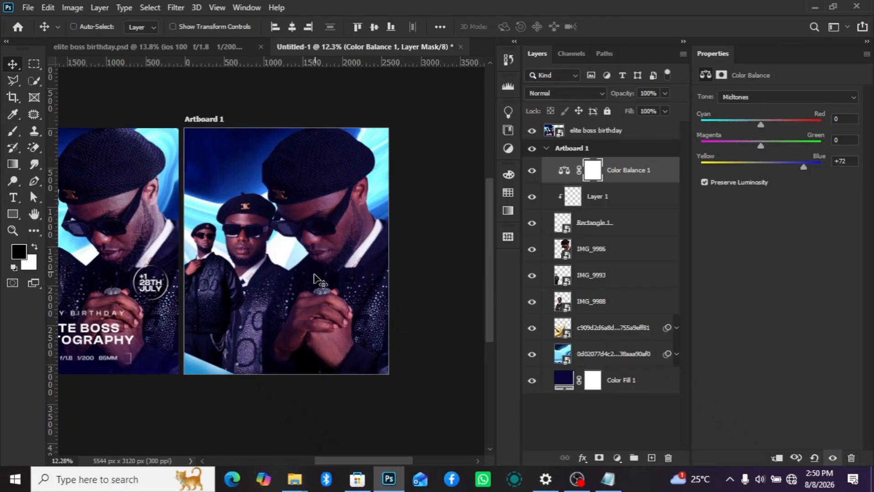
pyautogui.scroll(-4, 314, 275)
pyautogui.scroll(3, 326, 298)
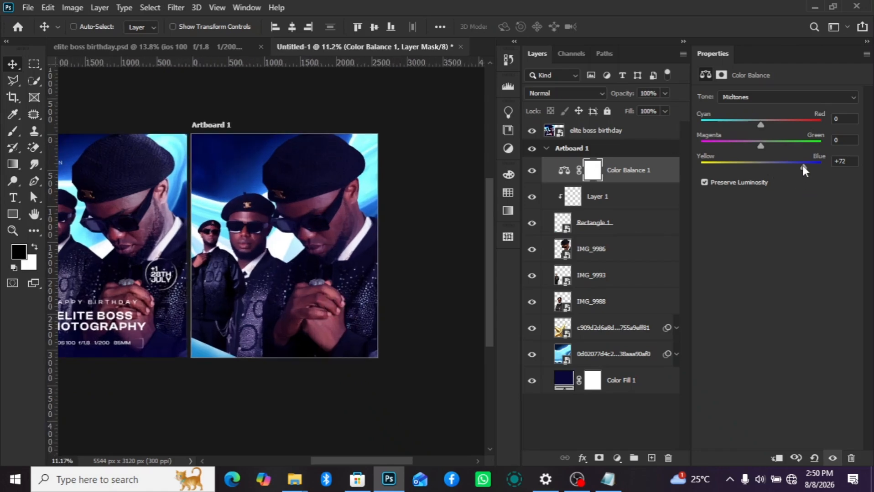
pyautogui.moveTo(802, 166); pyautogui.dragTo(801, 166)
# - Set the Yellow–Blue value of the shadows to +1 in the Color Balance adjustment
pyautogui.click(762, 97)
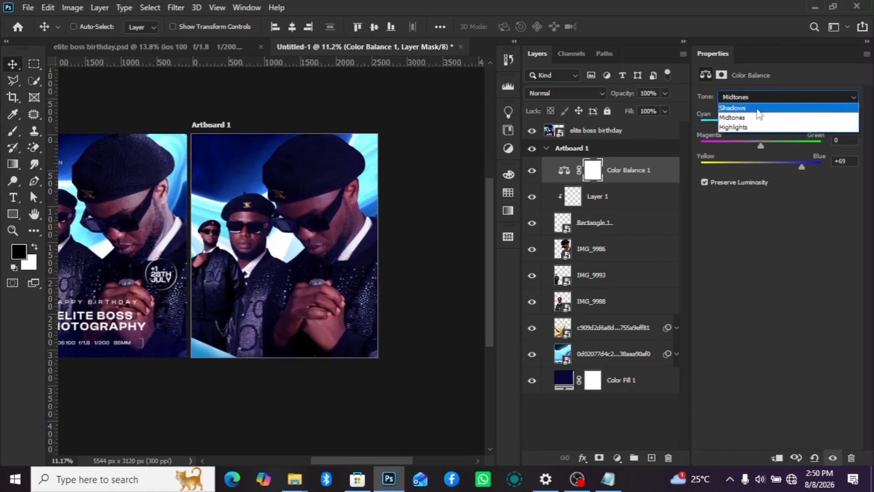
pyautogui.click(757, 108)
pyautogui.moveTo(761, 168)
pyautogui.mouseDown()
pyautogui.moveTo(774, 168)
pyautogui.moveTo(764, 169)
pyautogui.mouseUp()
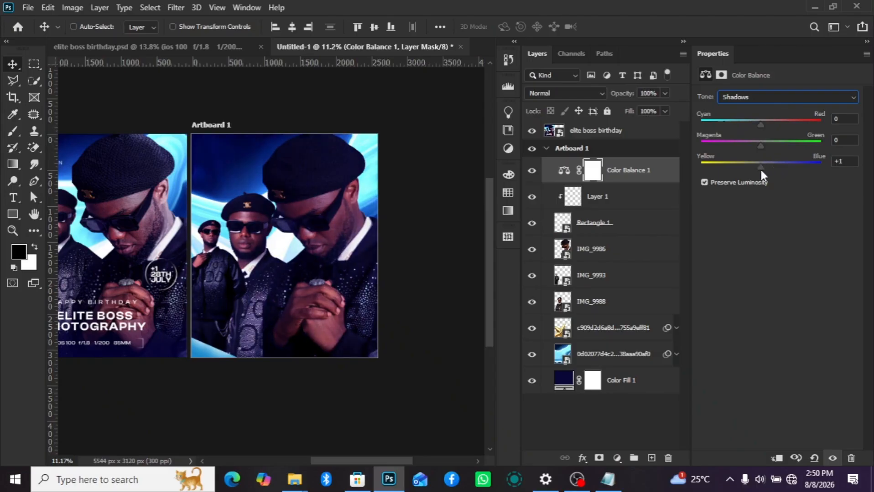
pyautogui.click(663, 175)
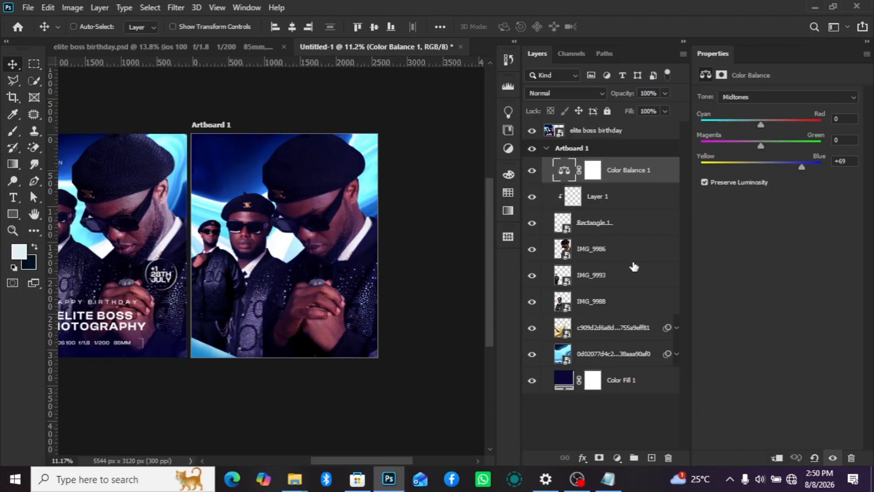
# - Open the Camera Raw Filter on the large portrait layer IMG_9986 after comparing its facial detail with the reference poster
pyautogui.click(613, 254)
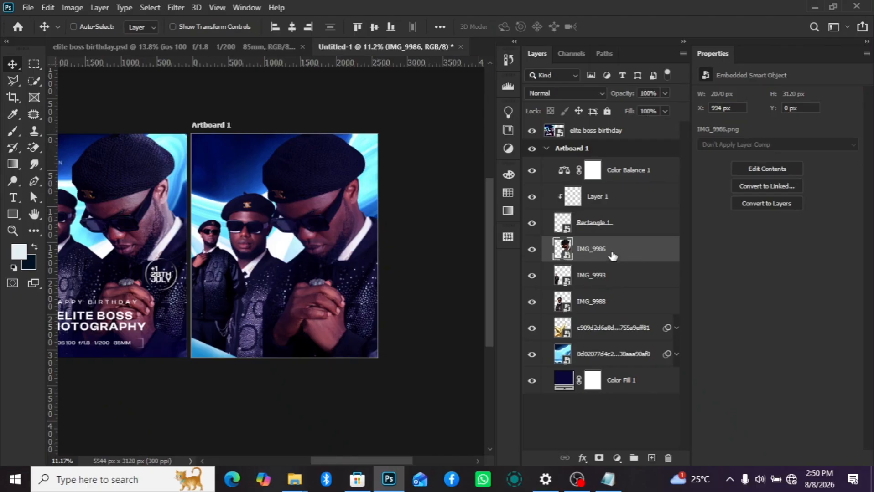
pyautogui.scroll(6, 110, 253)
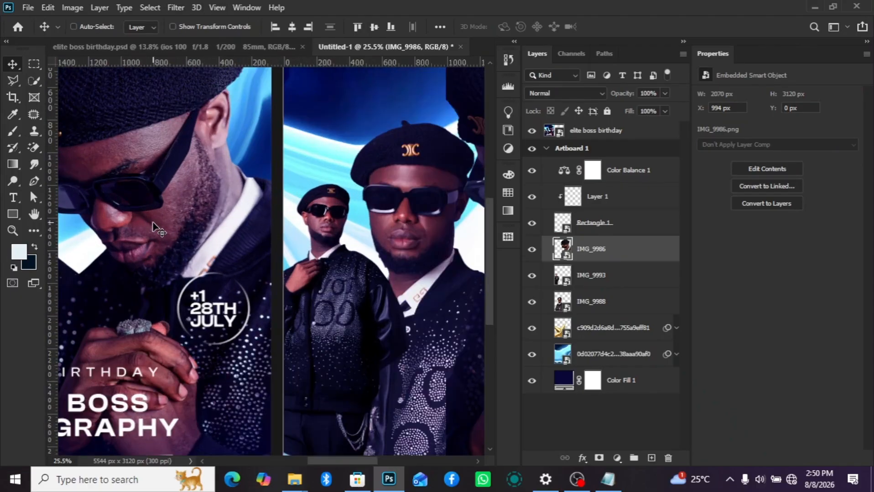
pyautogui.scroll(1, 166, 207)
pyautogui.scroll(-4, 174, 200)
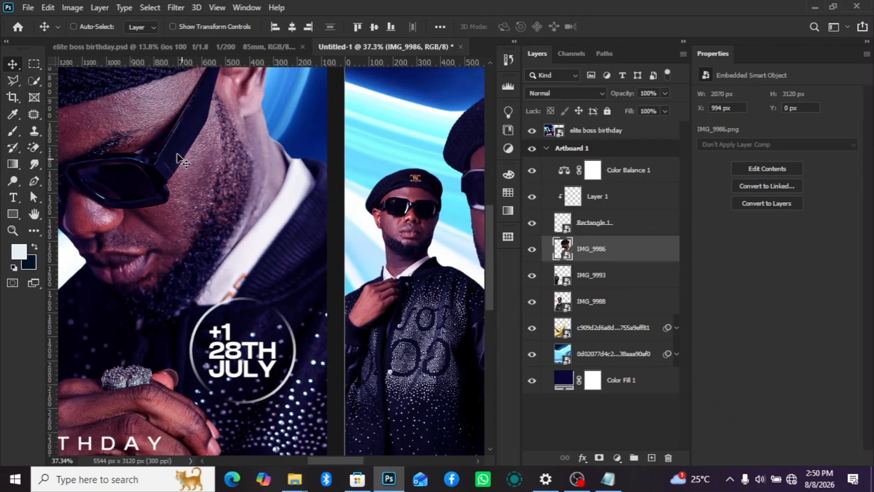
pyautogui.moveTo(337, 460); pyautogui.dragTo(415, 460)
pyautogui.scroll(3, 462, 185)
pyautogui.scroll(3, 461, 186)
pyautogui.scroll(-5, 452, 198)
pyautogui.click(176, 8)
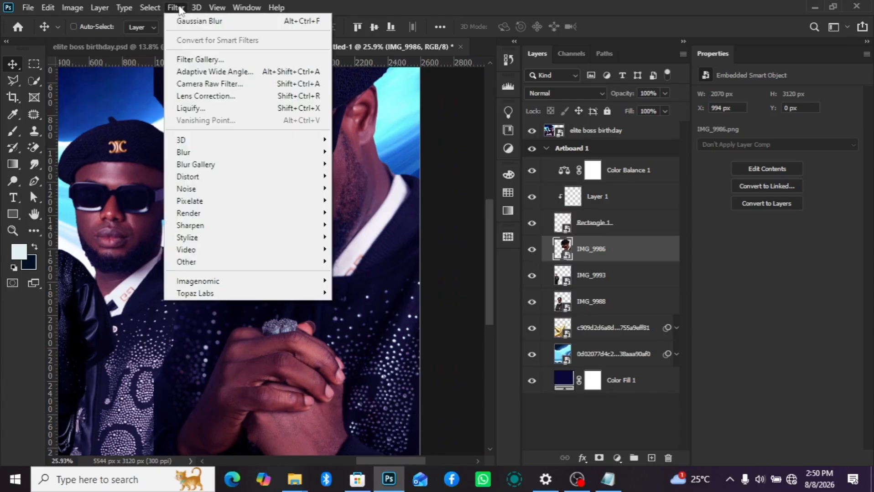
pyautogui.click(239, 84)
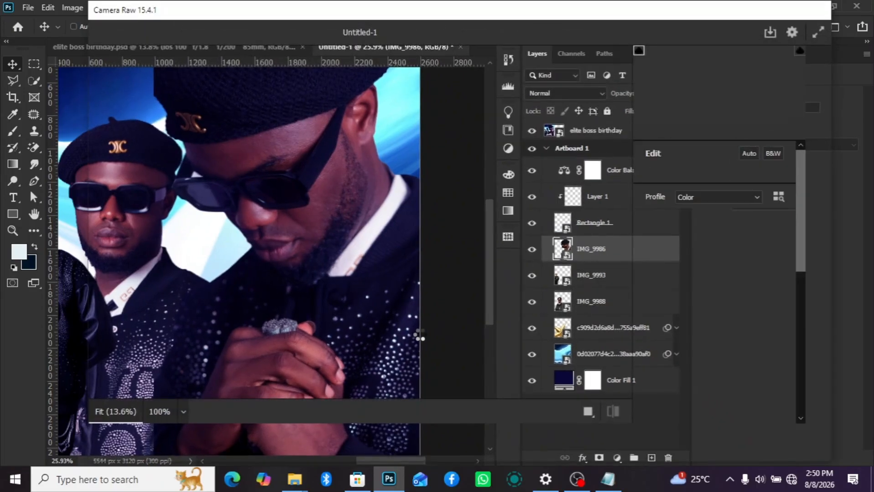
# - Set the portrait's Texture to +79, Dehaze to +20 and Clarity to +1 in Camera Raw
pyautogui.scroll(-7, 707, 336)
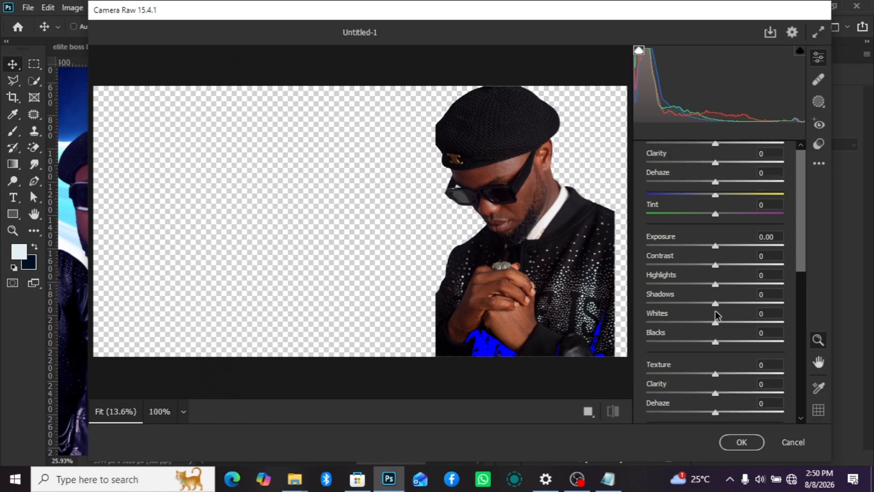
pyautogui.scroll(3, 720, 233)
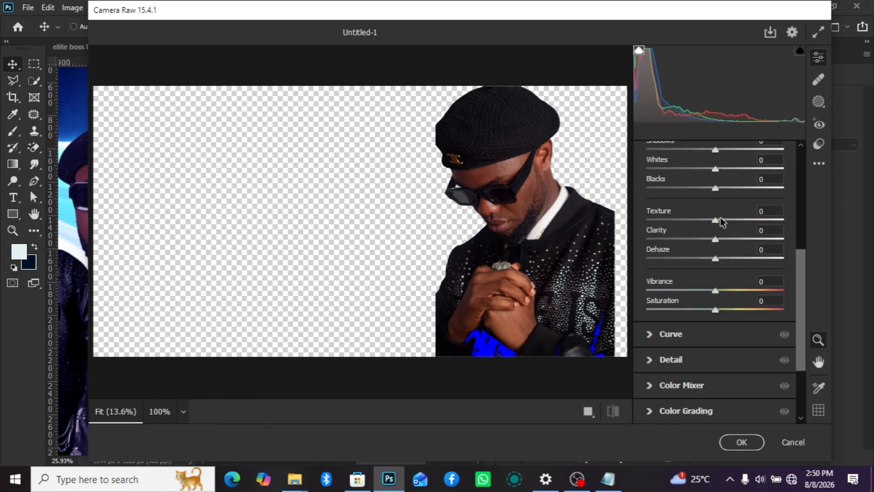
pyautogui.moveTo(720, 220); pyautogui.dragTo(769, 232)
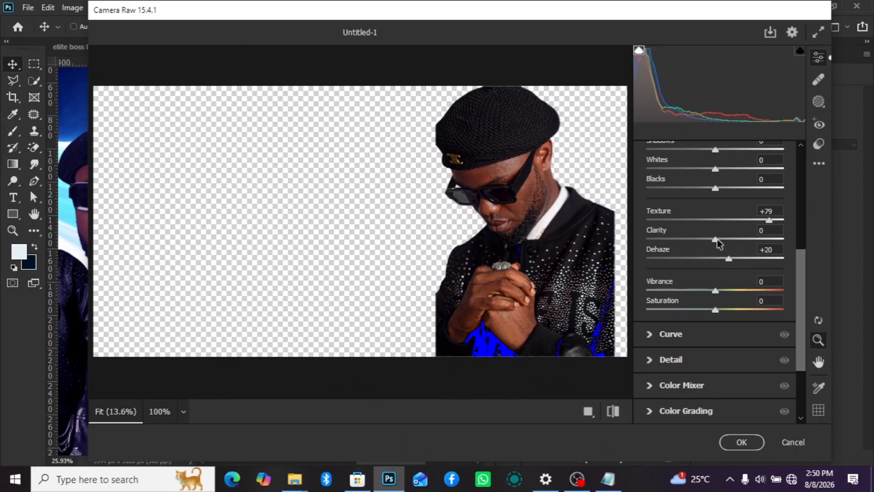
pyautogui.moveTo(715, 239); pyautogui.dragTo(718, 240)
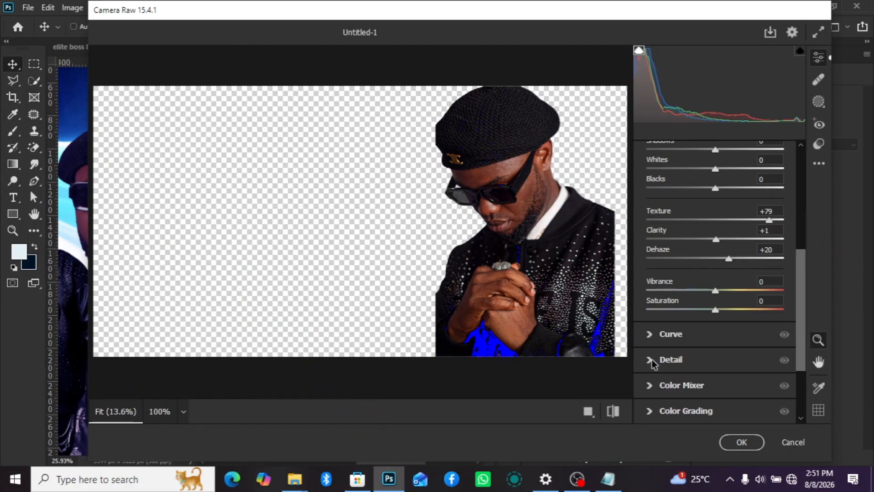
# - Set the portrait's Sharpening to 12 in the Detail settings and apply the Camera Raw filter
pyautogui.click(653, 360)
pyautogui.click(657, 287)
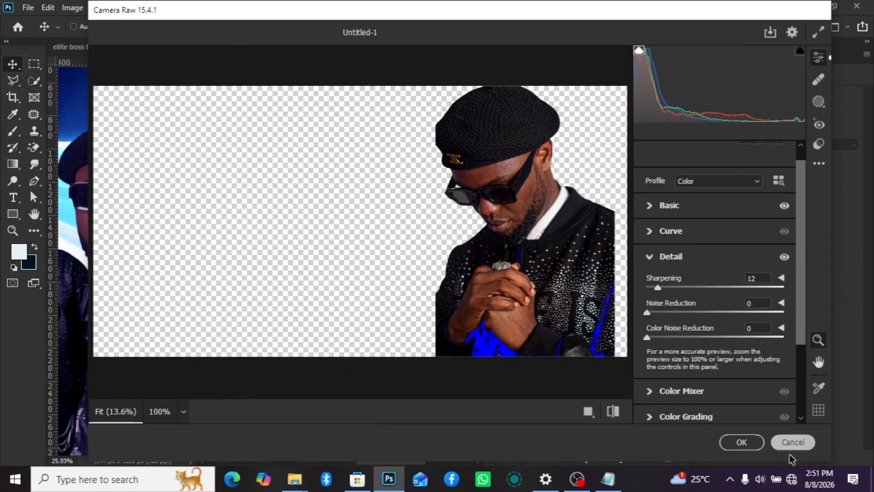
pyautogui.click(741, 443)
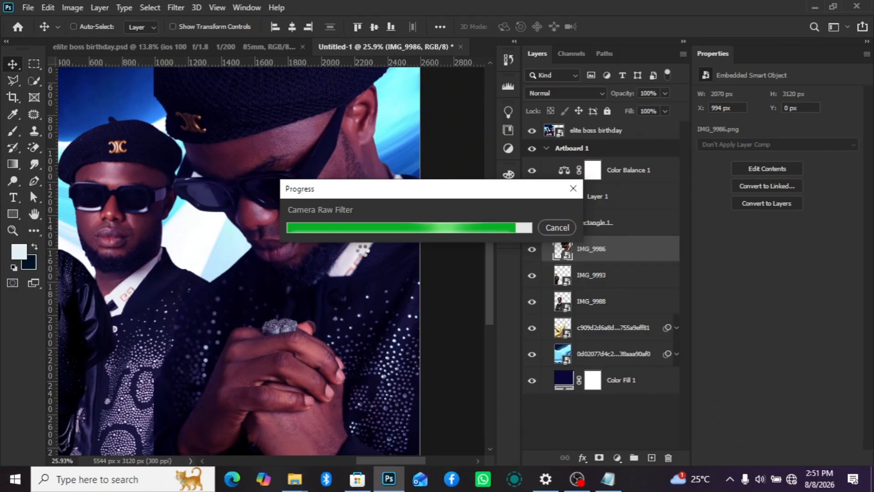
# - Compare the large portrait with and without its Camera Raw smart filter, up close and on the whole artboard
pyautogui.scroll(3, 334, 210)
pyautogui.scroll(-4, 338, 211)
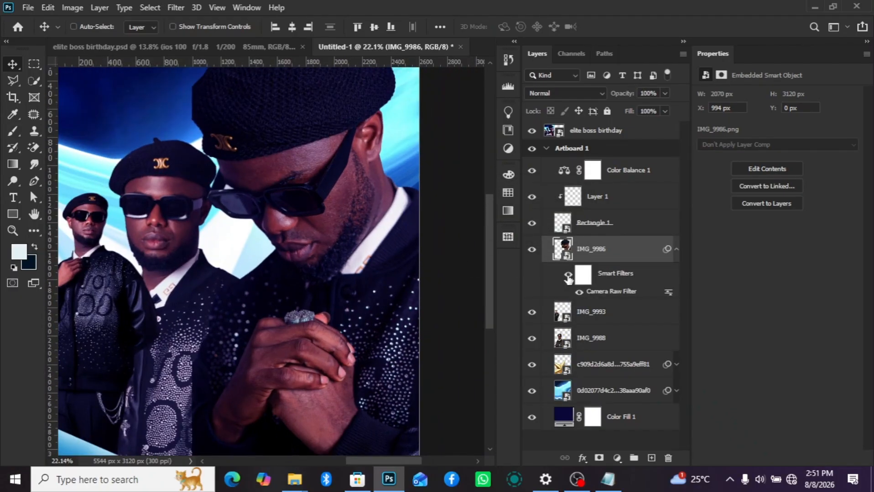
pyautogui.click(568, 275)
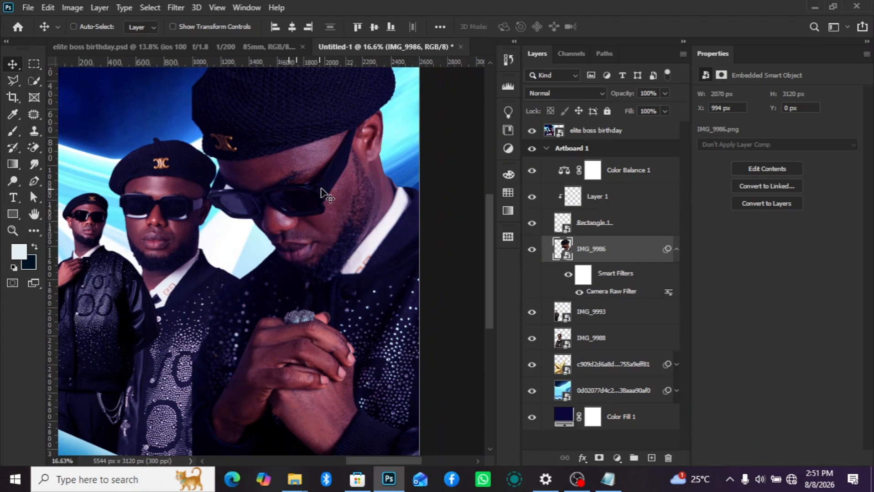
pyautogui.scroll(3, 328, 196)
pyautogui.scroll(-4, 358, 191)
pyautogui.scroll(-3, 294, 241)
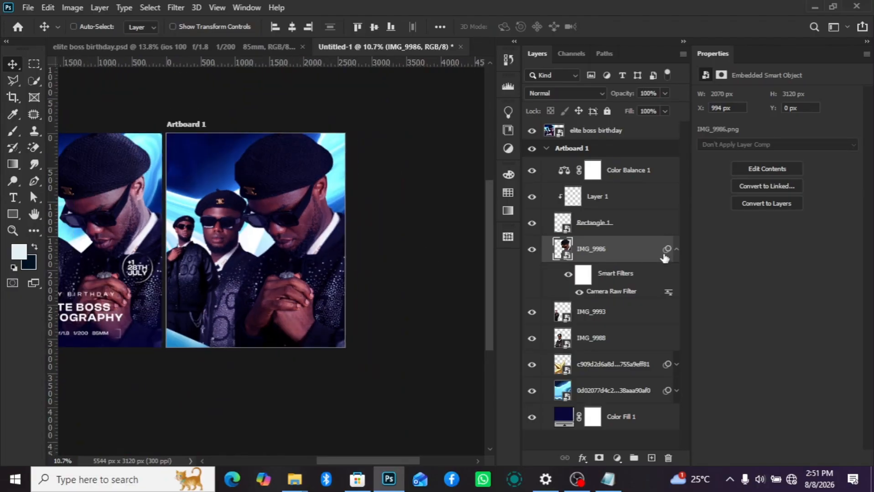
pyautogui.click(676, 249)
pyautogui.click(605, 276)
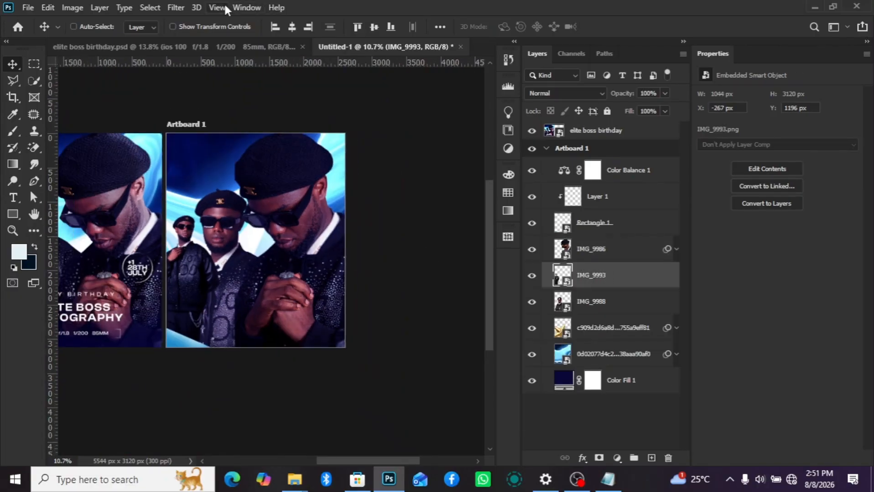
pyautogui.click(176, 7)
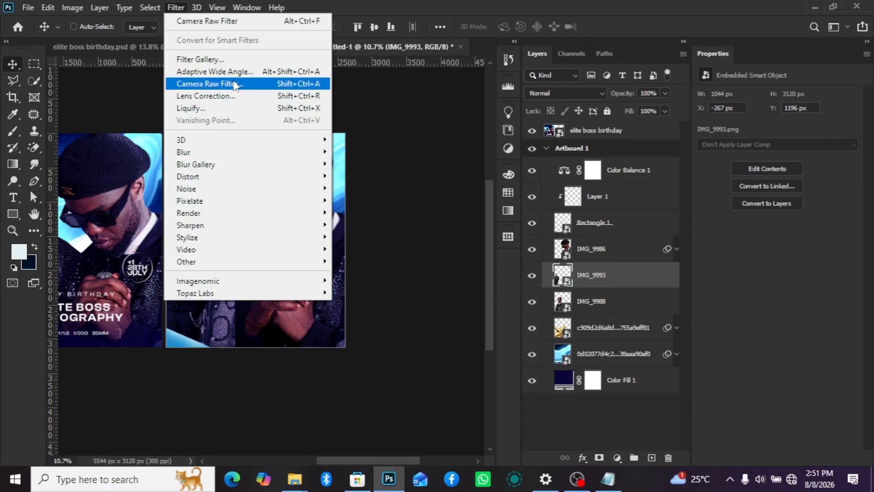
pyautogui.click(679, 304)
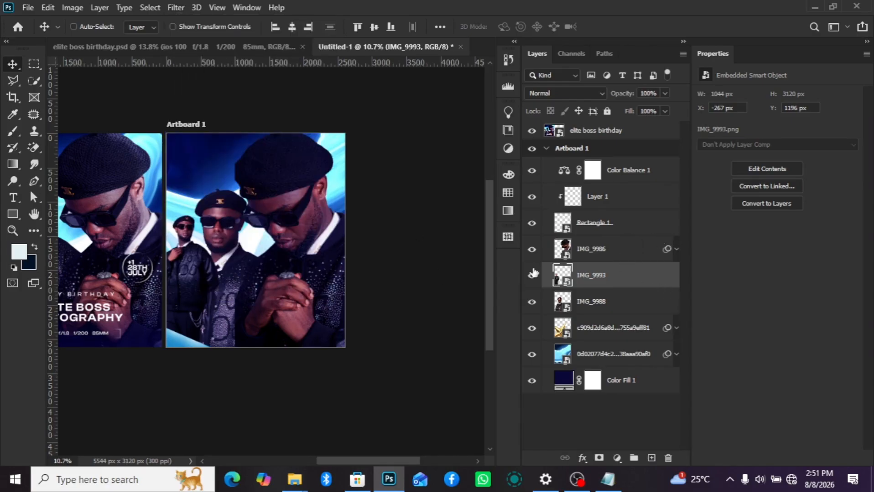
pyautogui.scroll(4, 195, 262)
pyautogui.scroll(-3, 233, 189)
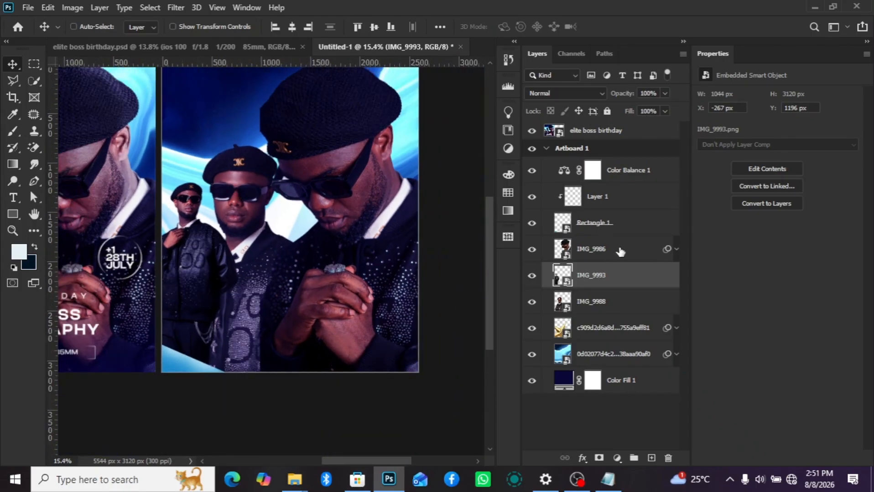
# - Review the Camera Raw settings of the large portrait layer IMG_9986 and close them without changes
pyautogui.click(613, 254)
pyautogui.click(676, 250)
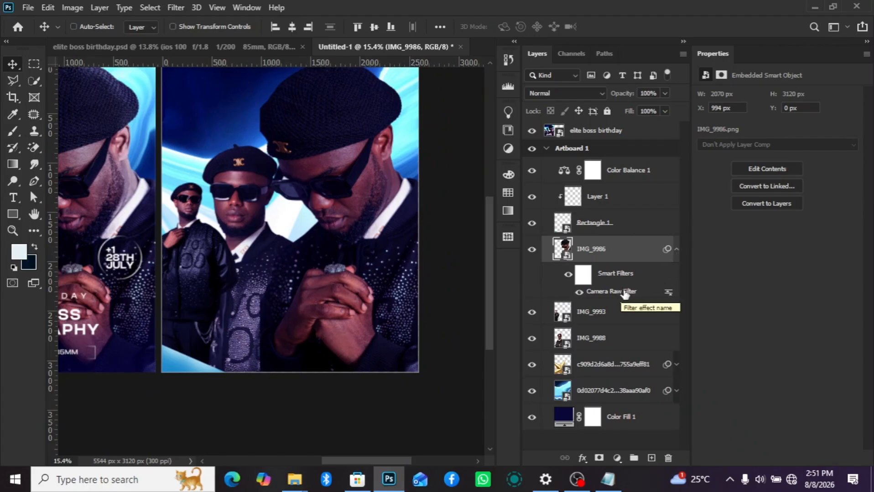
pyautogui.doubleClick(624, 292)
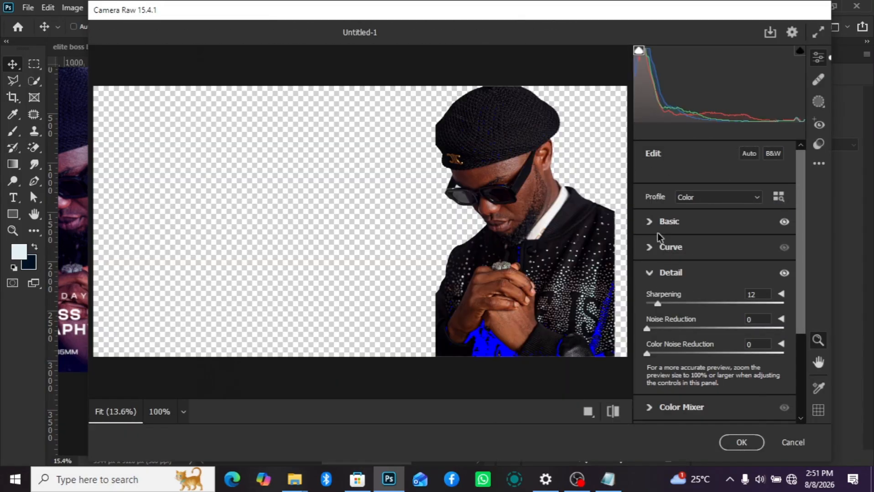
pyautogui.click(798, 448)
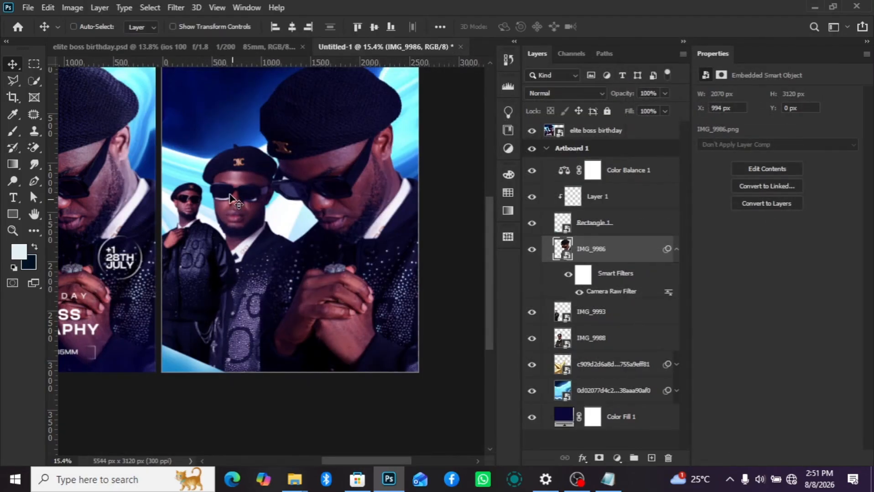
# - Open the Camera Raw Filter on the smallest portrait layer, IMG_9993
pyautogui.scroll(3, 228, 193)
pyautogui.click(590, 321)
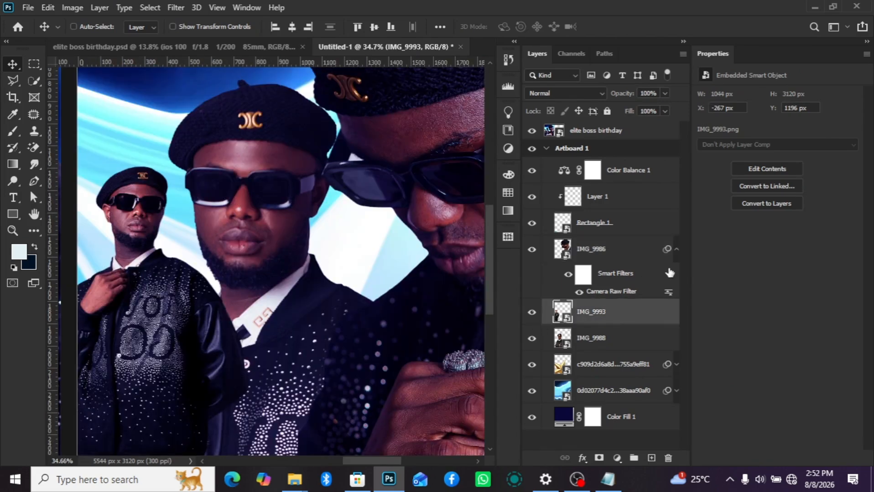
pyautogui.click(677, 250)
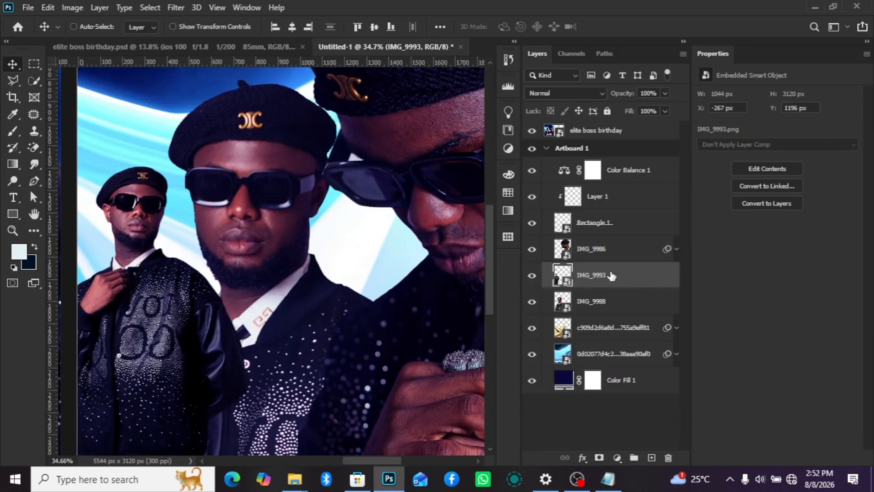
pyautogui.click(174, 7)
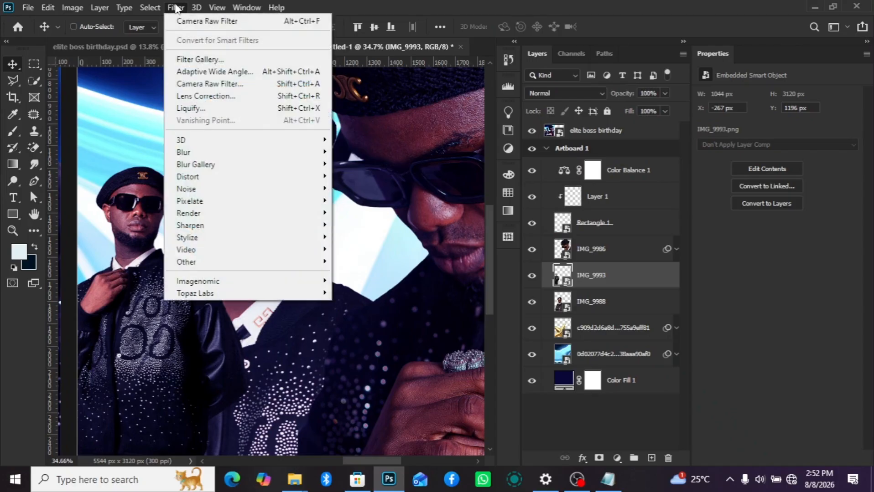
pyautogui.click(234, 89)
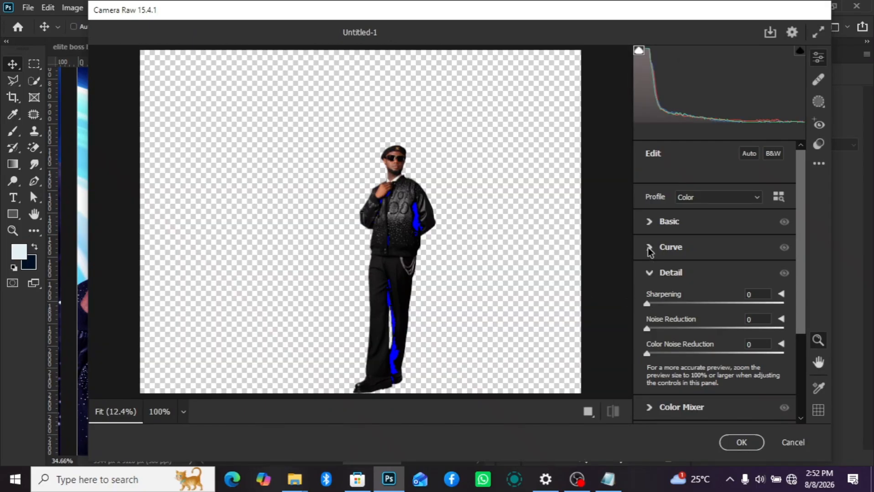
# - Set the small portrait's Texture to +22 and Dehaze to +25 in the Basic settings, leaving Tint at 0
pyautogui.click(652, 222)
pyautogui.click(654, 222)
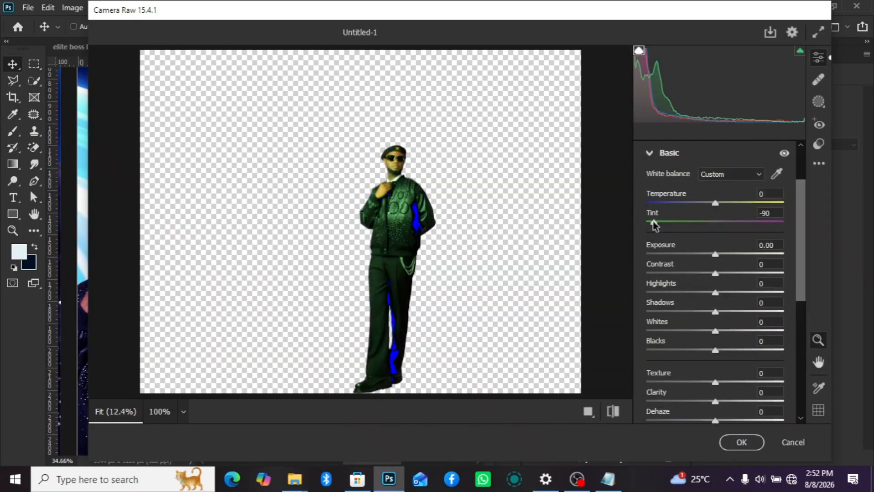
pyautogui.doubleClick(653, 223)
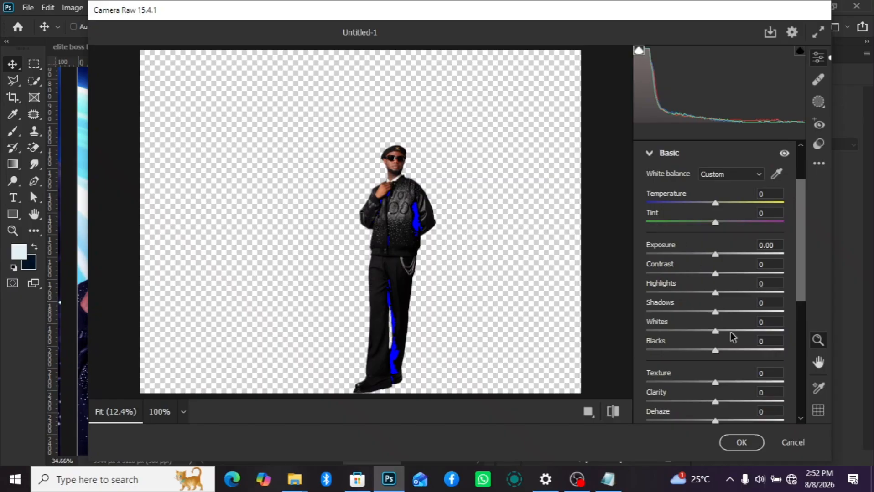
pyautogui.moveTo(725, 384); pyautogui.dragTo(732, 386)
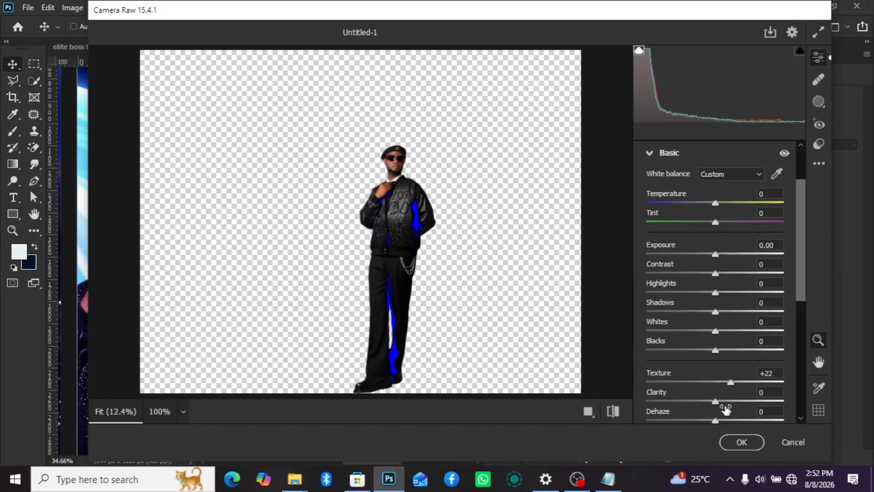
pyautogui.moveTo(715, 421); pyautogui.dragTo(735, 426)
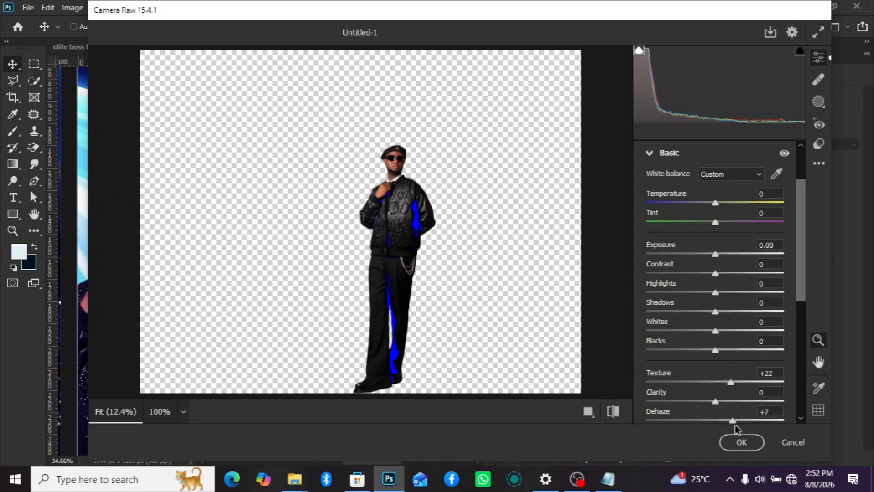
pyautogui.scroll(-6, 724, 365)
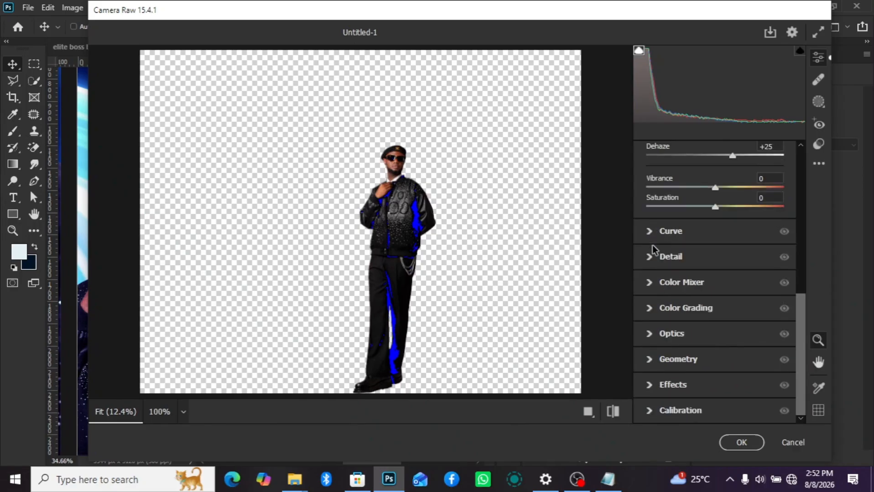
# - Set the small portrait's Sharpening to 22 in the Detail settings and apply the Camera Raw filter
pyautogui.click(654, 265)
pyautogui.click(666, 289)
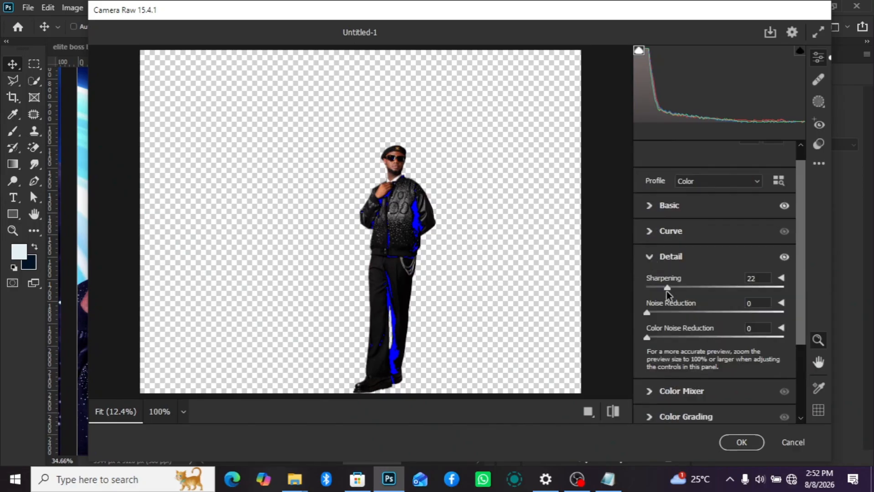
pyautogui.click(740, 443)
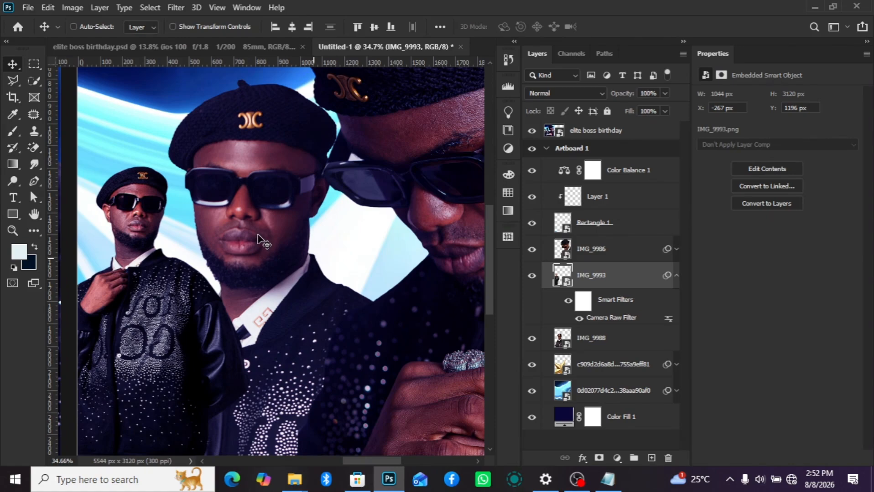
# - Examine the sharpened small portrait's facial and jacket detail up close and against the other portraits on the artboard
pyautogui.scroll(2, 257, 240)
pyautogui.scroll(-3, 258, 239)
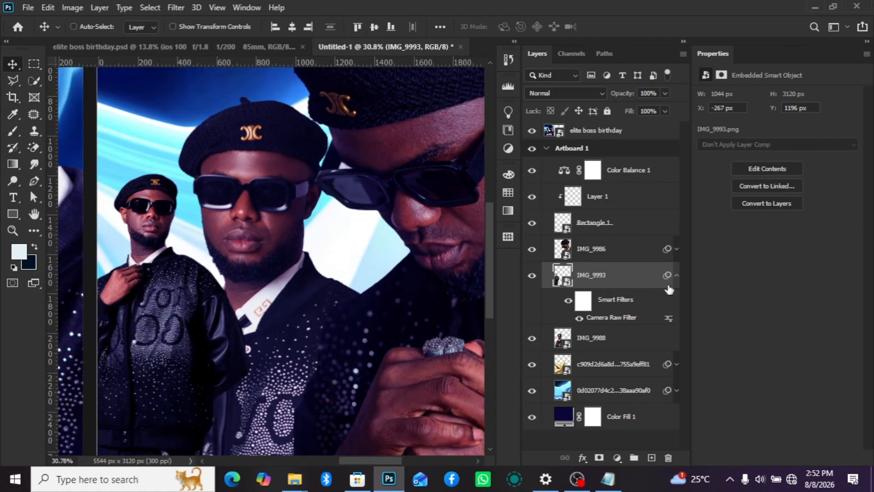
pyautogui.scroll(4, 143, 228)
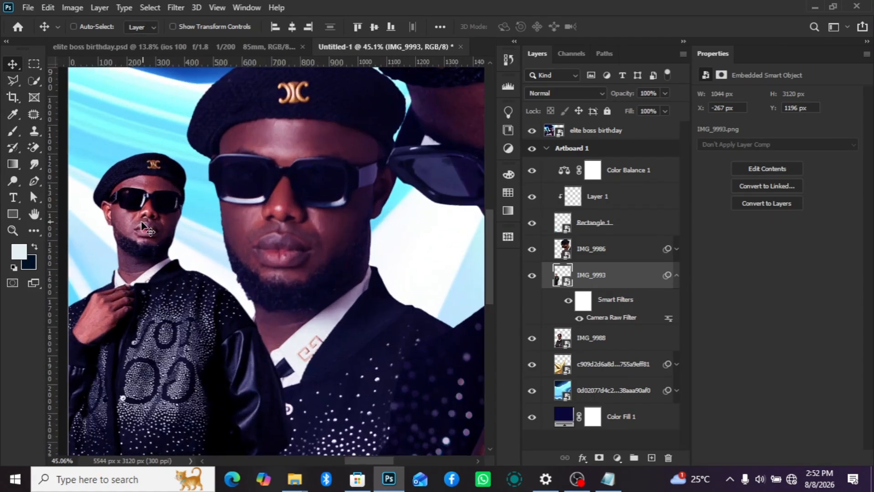
pyautogui.scroll(1, 142, 227)
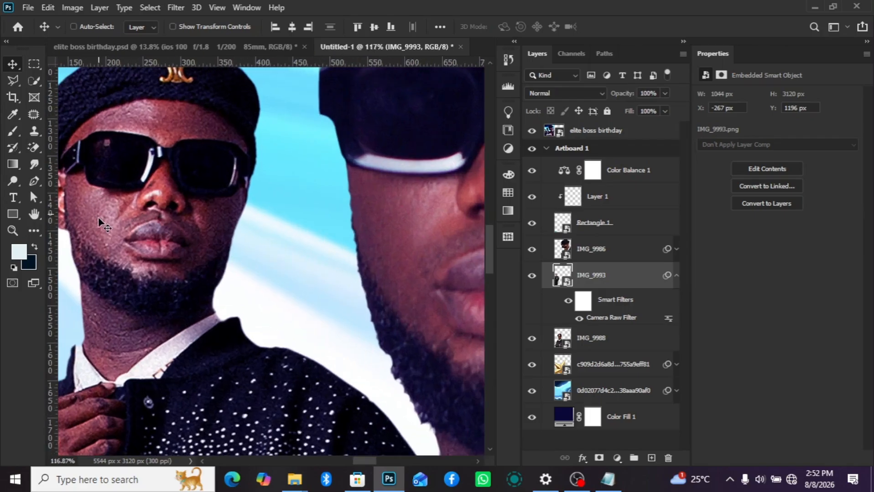
pyautogui.scroll(-4, 99, 224)
pyautogui.scroll(-1, 99, 223)
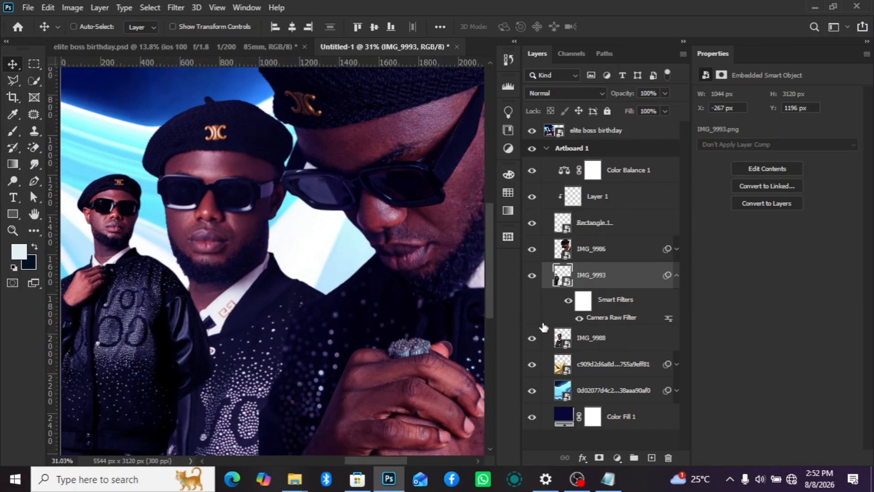
pyautogui.click(676, 276)
pyautogui.scroll(-4, 321, 241)
pyautogui.scroll(2, 261, 247)
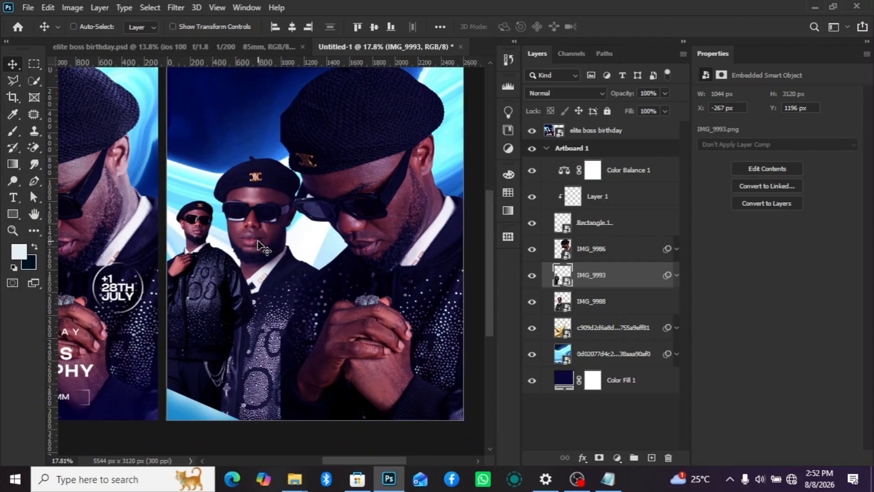
# - Review the Detail and Basic settings of IMG_9993's Camera Raw smart filter and close them with the values kept
pyautogui.click(676, 276)
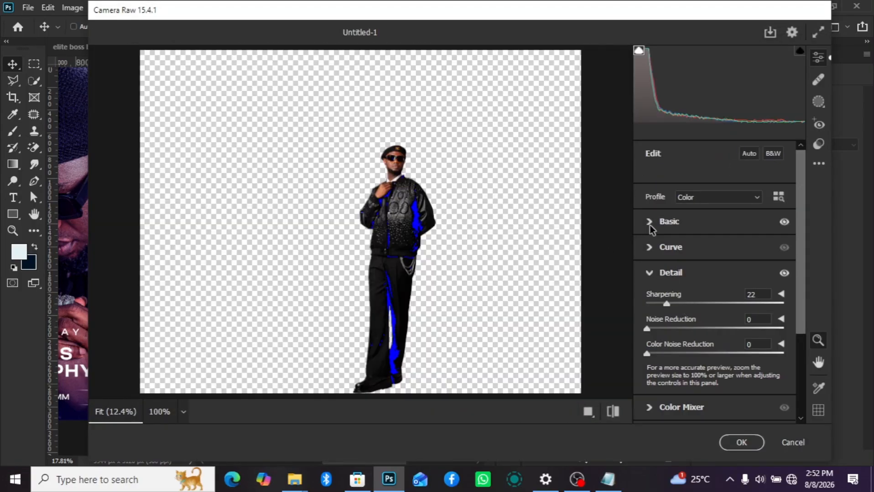
pyautogui.click(650, 225)
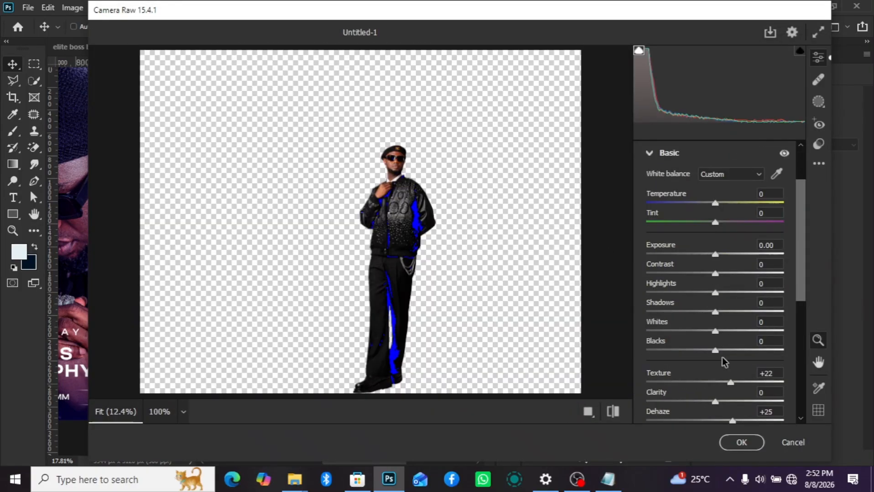
pyautogui.click(741, 442)
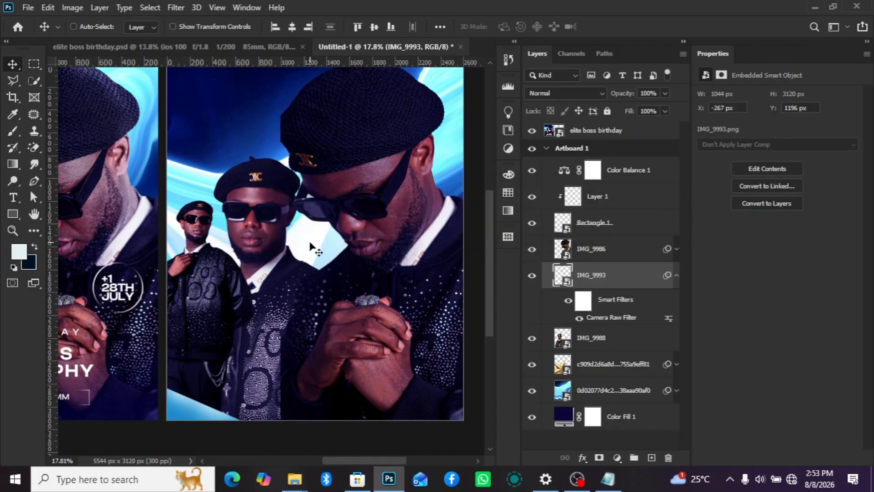
pyautogui.click(676, 275)
# - Create a new empty layer directly above the large portrait layer IMG_9986
pyautogui.scroll(-5, 169, 398)
pyautogui.scroll(-2, 168, 398)
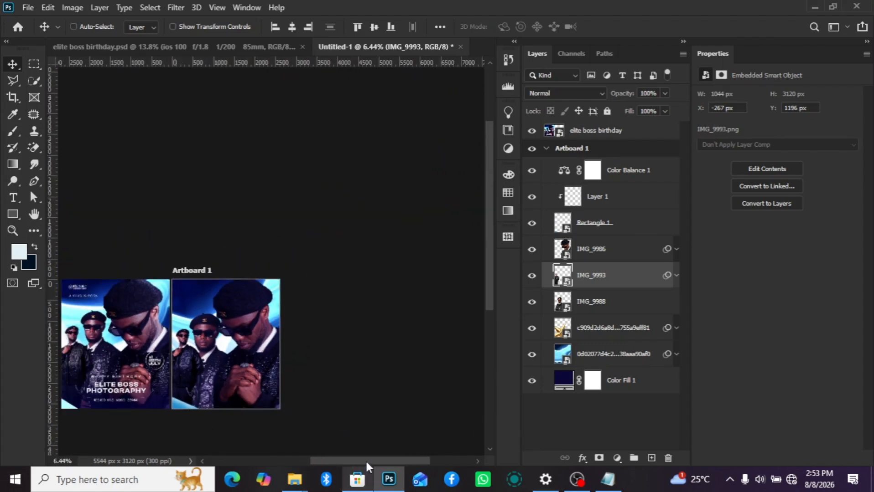
pyautogui.moveTo(365, 460); pyautogui.dragTo(348, 460)
pyautogui.click(590, 228)
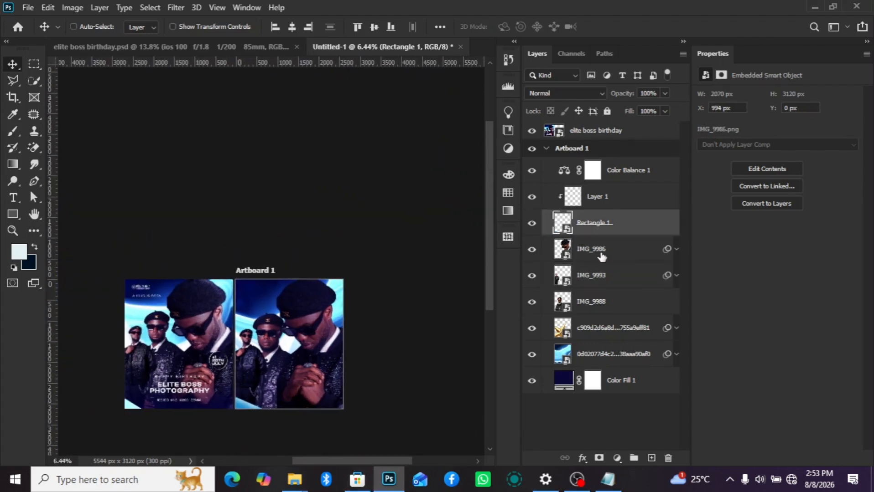
pyautogui.click(601, 252)
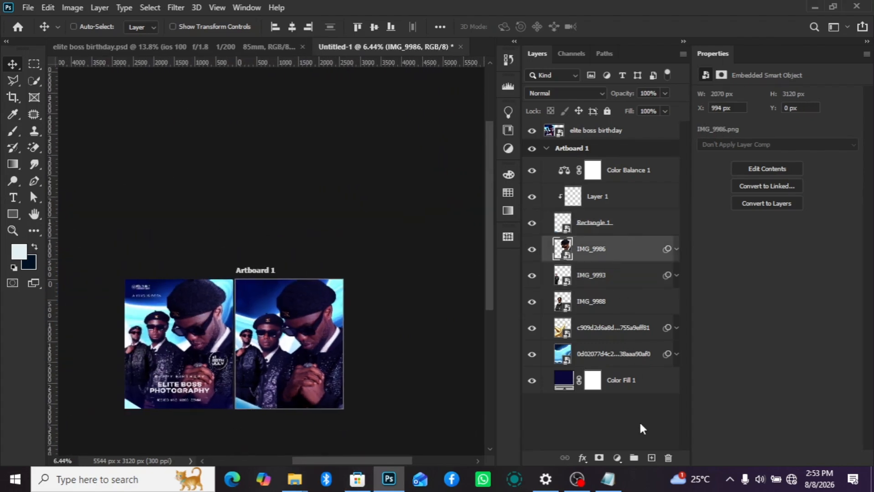
pyautogui.click(652, 458)
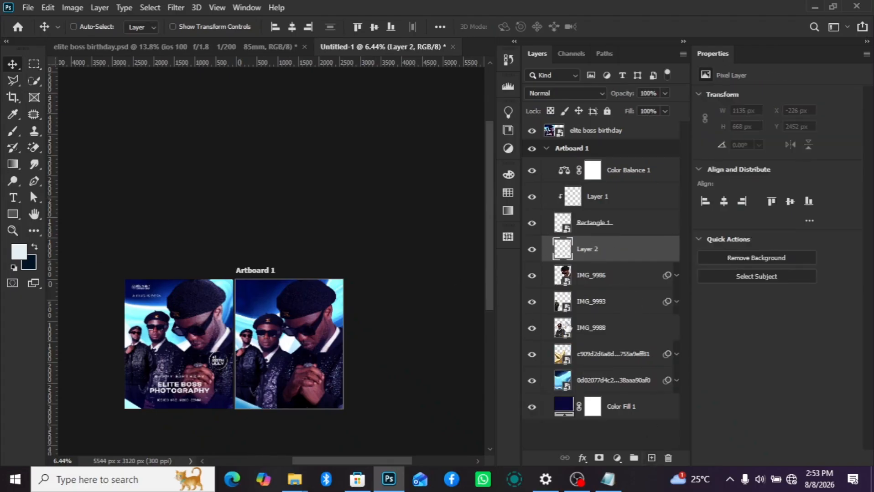
pyautogui.click(589, 336)
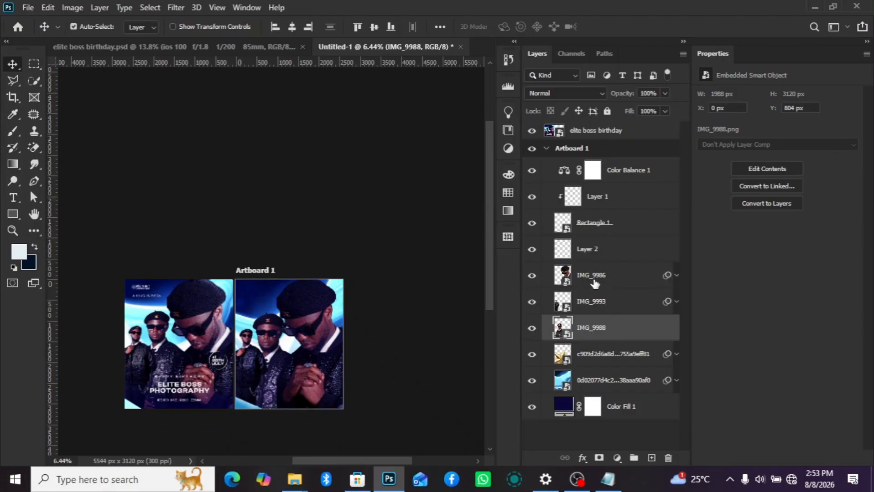
pyautogui.scroll(5, 331, 299)
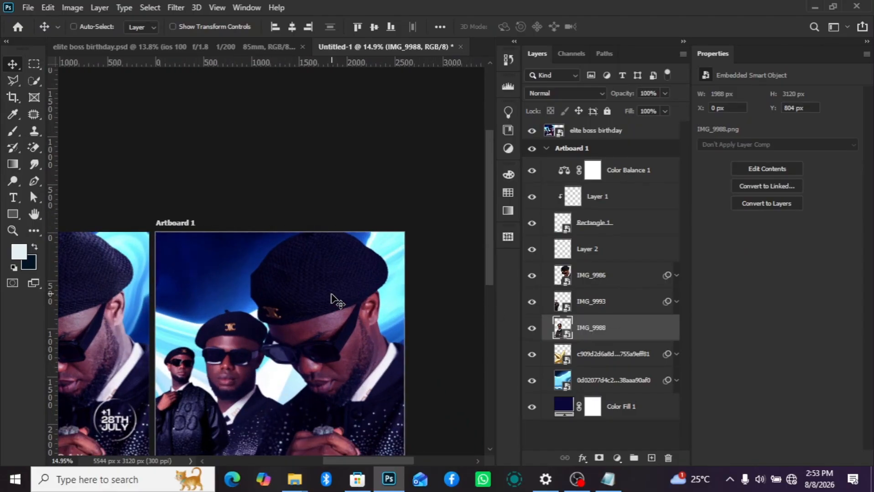
pyautogui.scroll(-6, 332, 298)
# - Select the empty Layer 2 and set the foreground colour to dark blue 01084a, sampled from the artboard's background
pyautogui.click(611, 254)
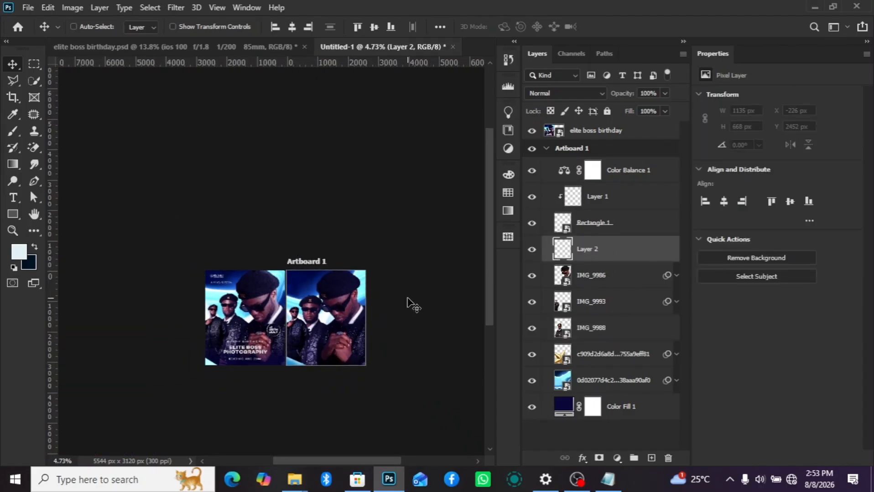
pyautogui.press('h')
pyautogui.press('i')
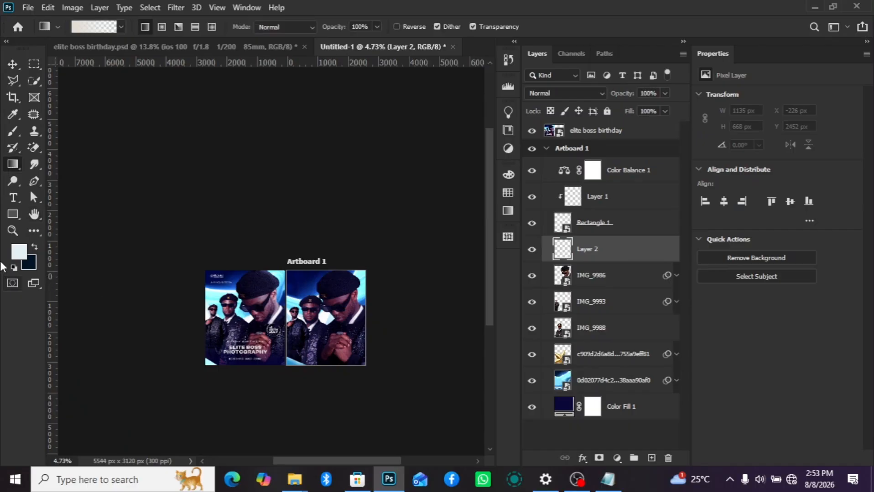
pyautogui.click(18, 252)
pyautogui.click(295, 281)
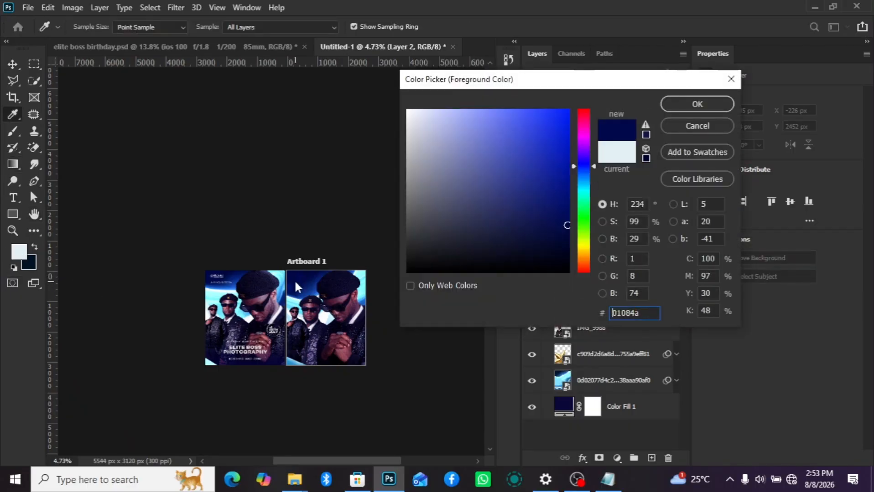
pyautogui.click(697, 104)
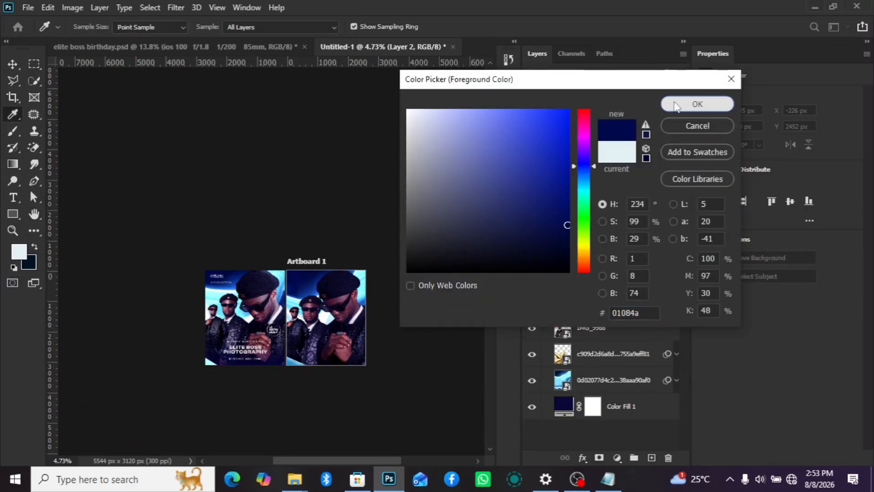
# - Recolour the gradient's opaque stop to 01084a and draw the gradient upward on Layer 2 from below the artboard
pyautogui.press('g')
pyautogui.scroll(3, 330, 381)
pyautogui.scroll(1, 308, 391)
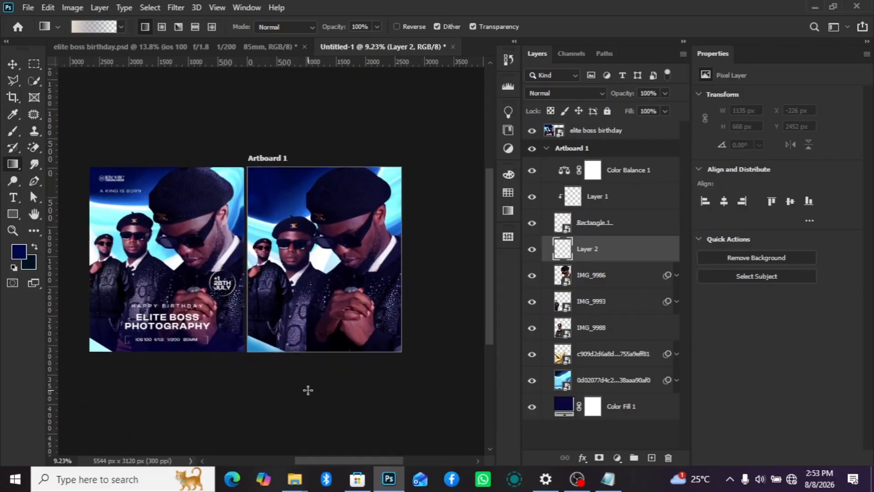
pyautogui.click(90, 28)
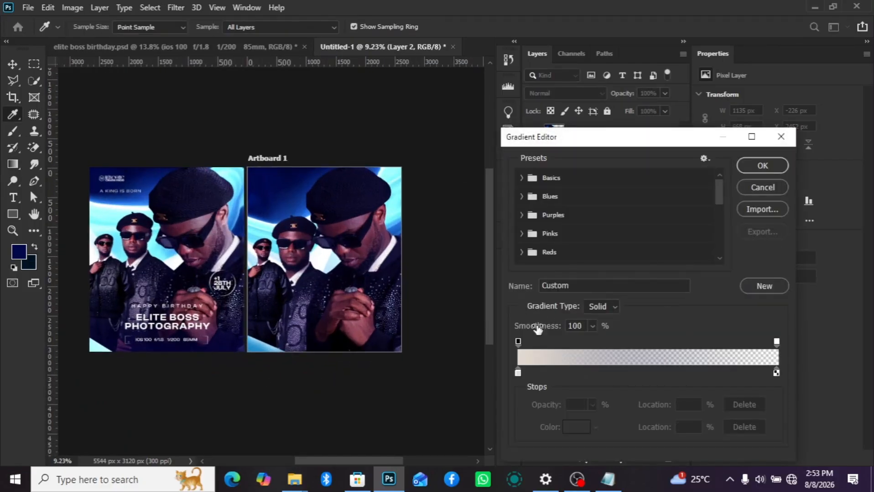
pyautogui.doubleClick(517, 373)
pyautogui.click(20, 253)
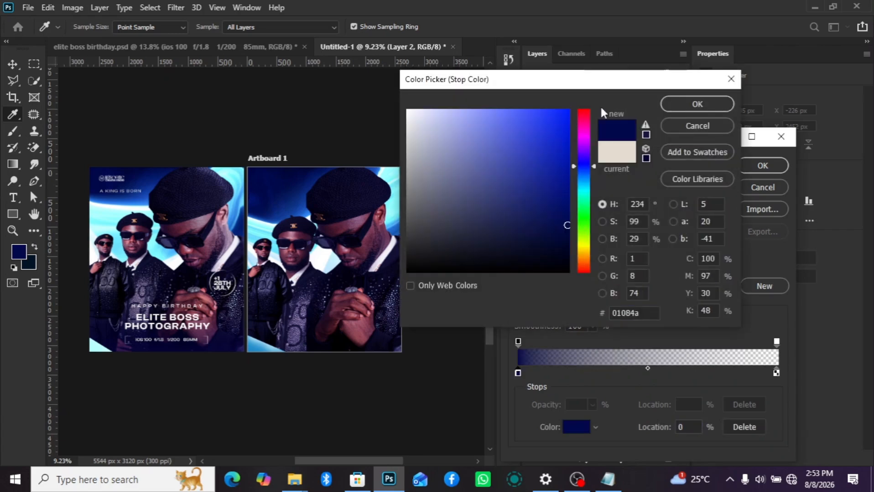
pyautogui.click(697, 104)
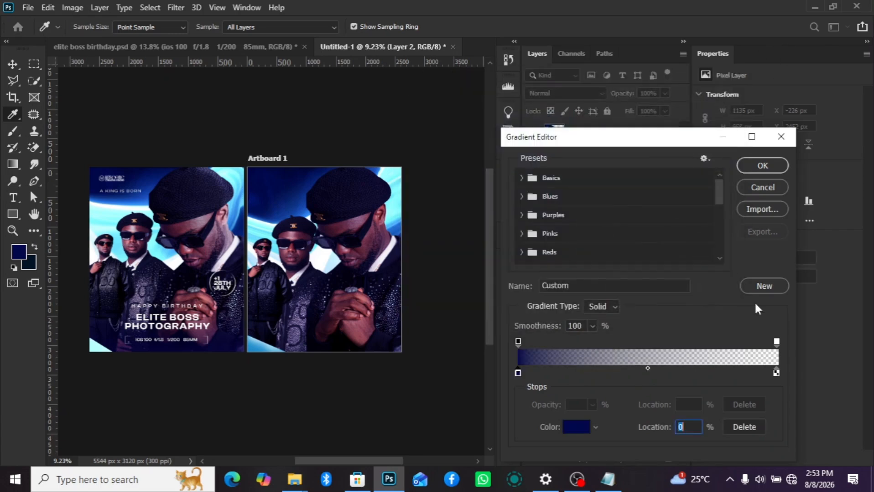
pyautogui.click(761, 166)
pyautogui.moveTo(322, 401); pyautogui.dragTo(322, 274)
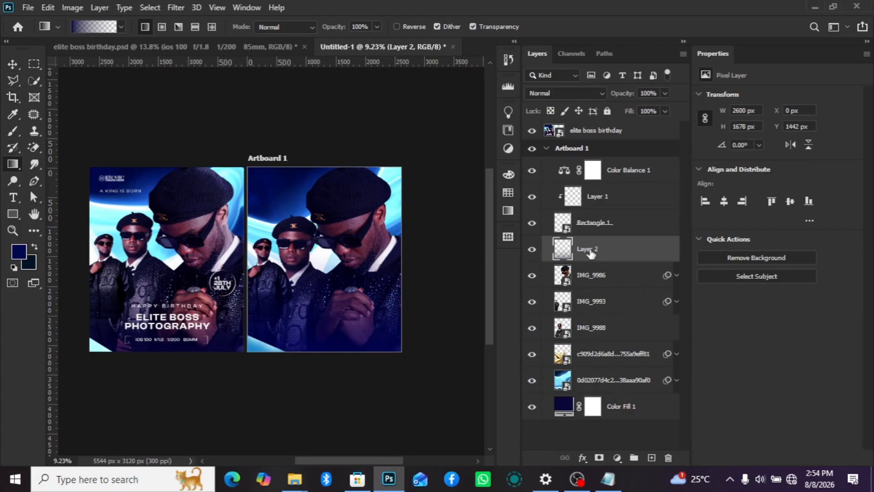
# - Replace the gradient-filled Layer 2 with a new empty layer and darken the foreground colour to 010527
pyautogui.press('Delete')
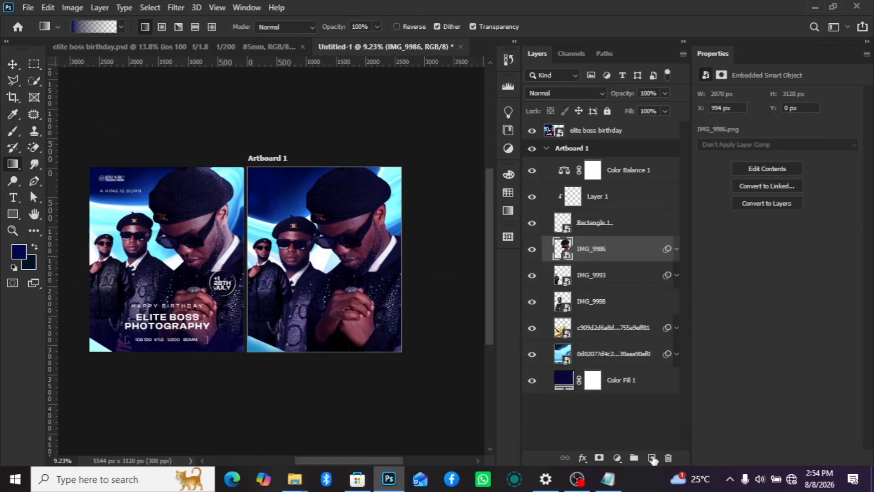
pyautogui.click(652, 458)
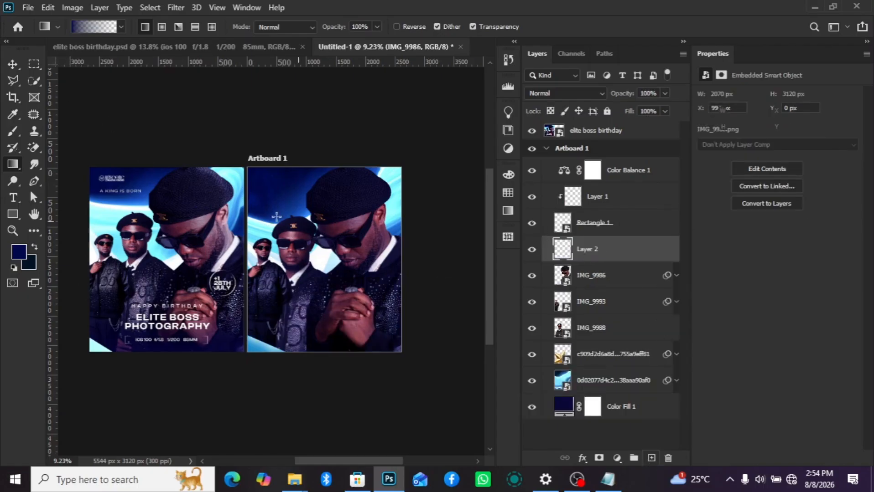
pyautogui.click(19, 253)
pyautogui.moveTo(566, 225); pyautogui.dragTo(563, 247)
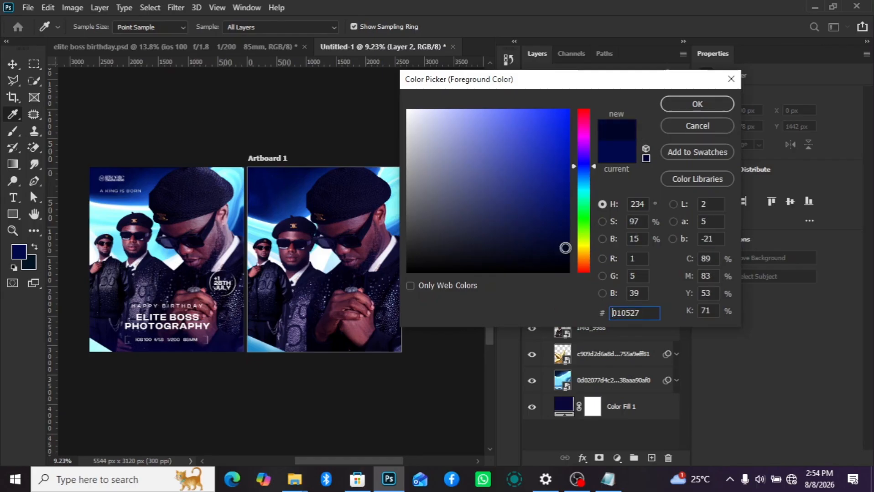
pyautogui.click(677, 105)
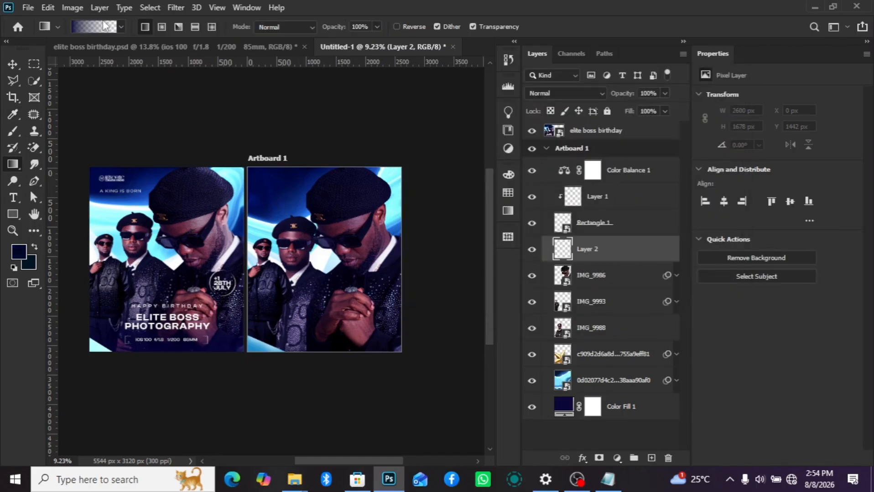
# - Recolour the gradient's opaque stop to 010527 and draw the gradient upward on Layer 2 from below the artboard
pyautogui.click(85, 26)
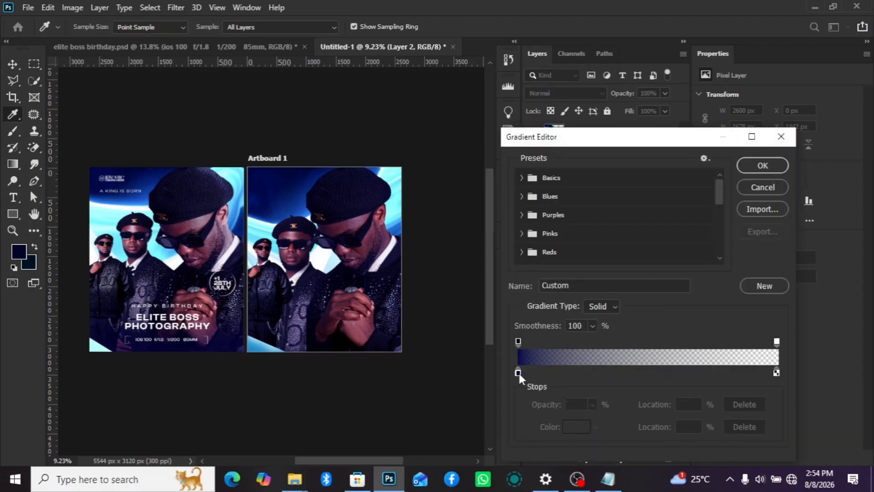
pyautogui.doubleClick(518, 372)
pyautogui.click(17, 249)
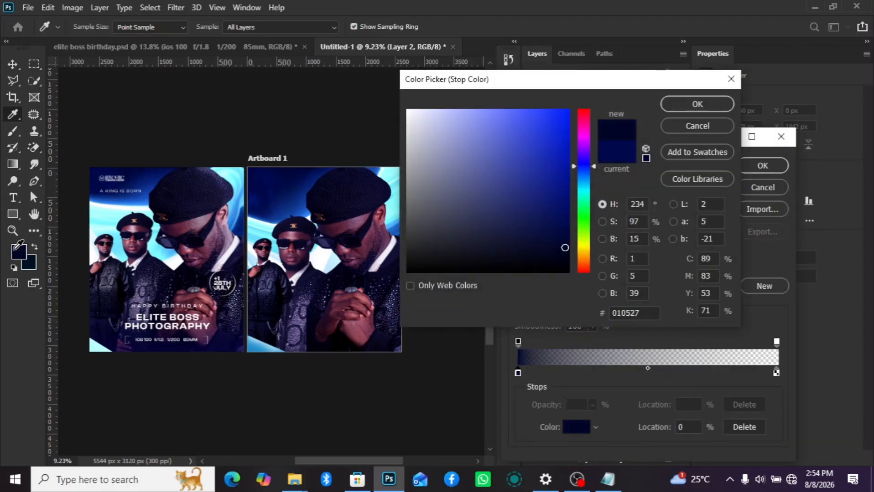
pyautogui.click(697, 104)
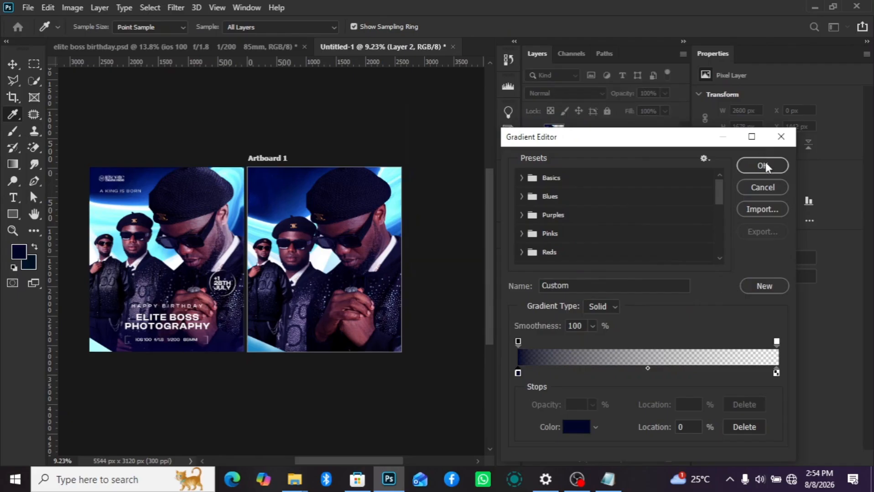
pyautogui.click(762, 165)
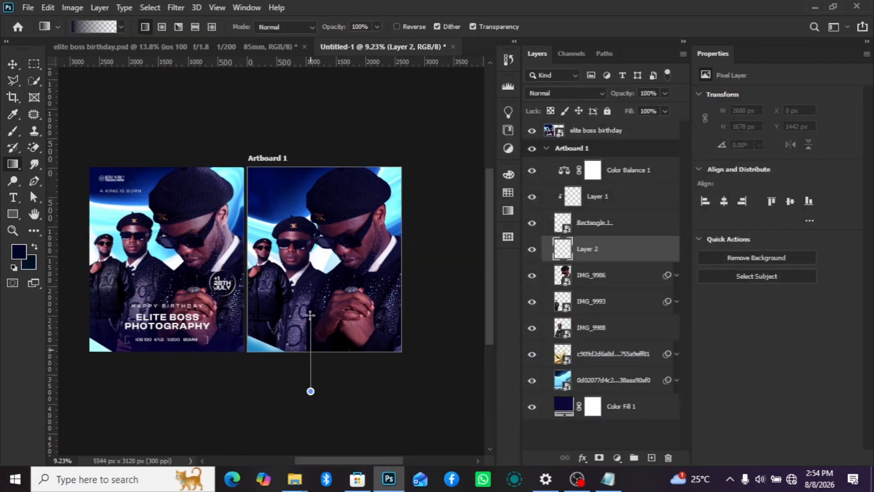
pyautogui.moveTo(310, 314); pyautogui.dragTo(309, 302)
pyautogui.moveTo(314, 429); pyautogui.dragTo(305, 296)
pyautogui.scroll(-2, 359, 358)
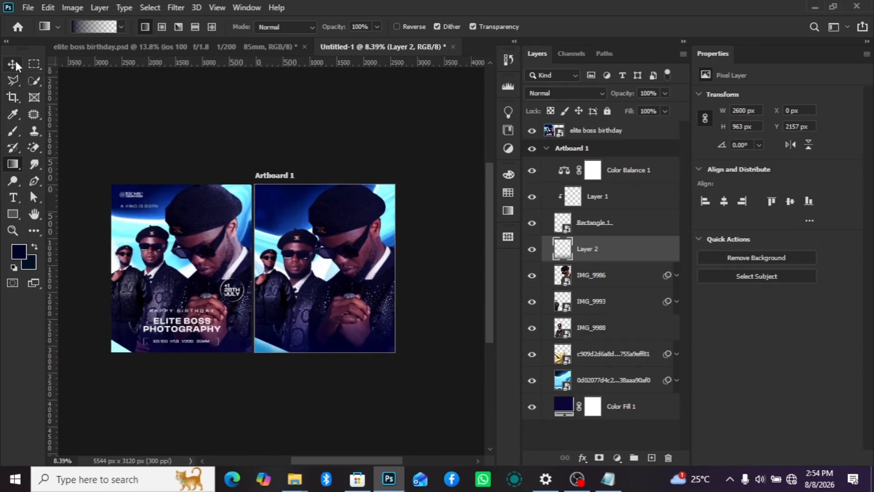
# - Copy the line "a king is born" from the poster text file in Notepad and return to Photoshop
pyautogui.click(619, 172)
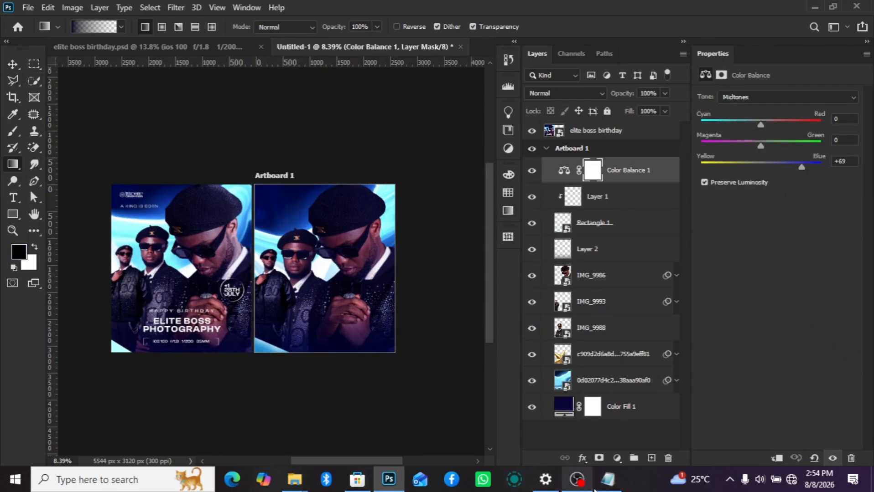
pyautogui.moveTo(296, 487)
pyautogui.click(421, 436)
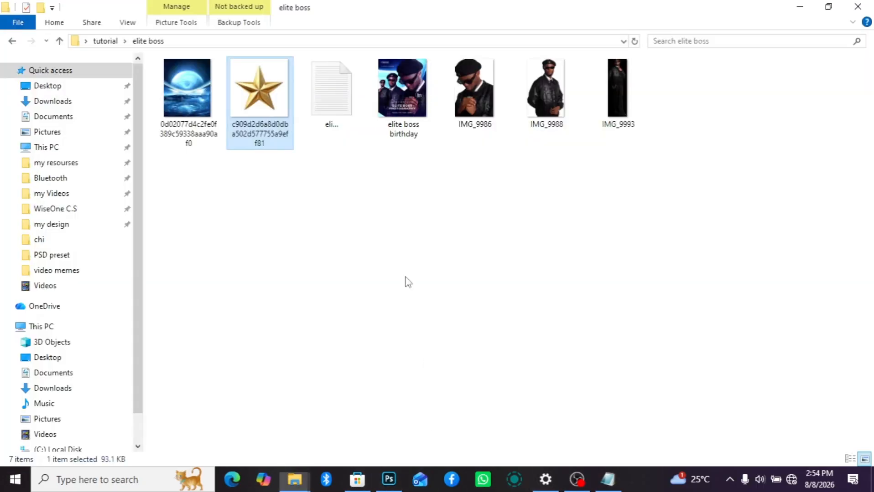
pyautogui.moveTo(607, 479)
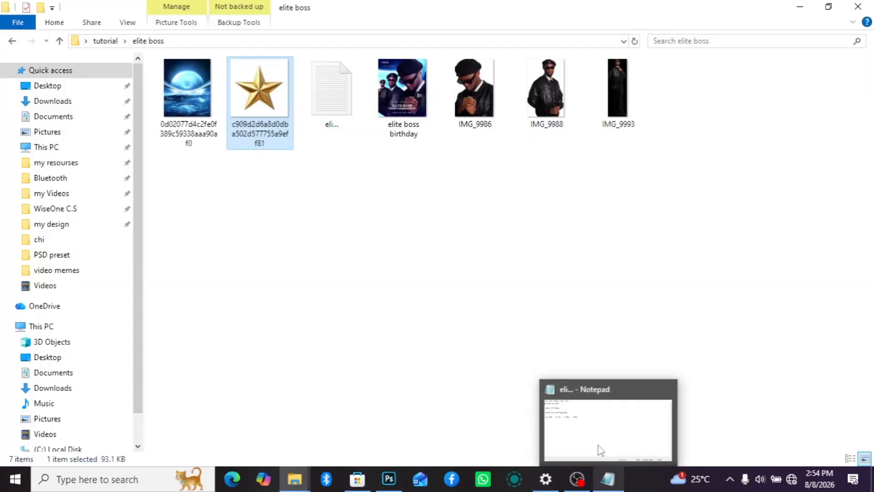
pyautogui.click(599, 451)
pyautogui.moveTo(117, 72); pyautogui.dragTo(13, 59)
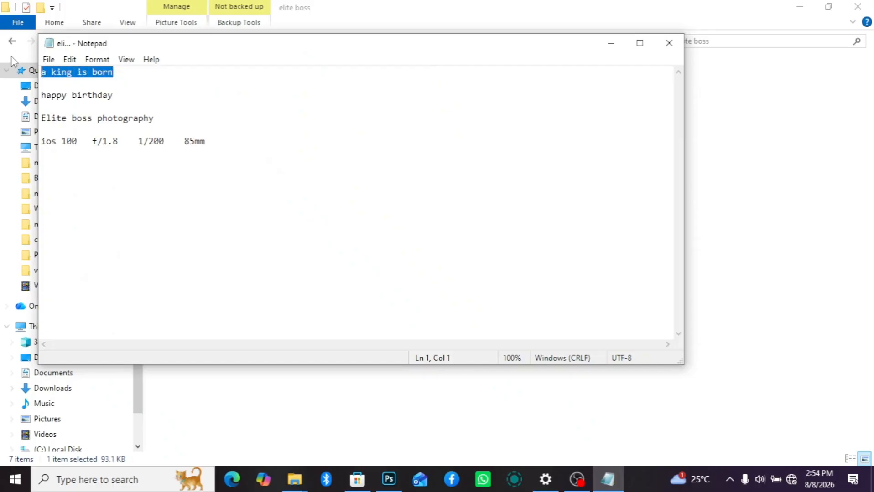
pyautogui.click(611, 43)
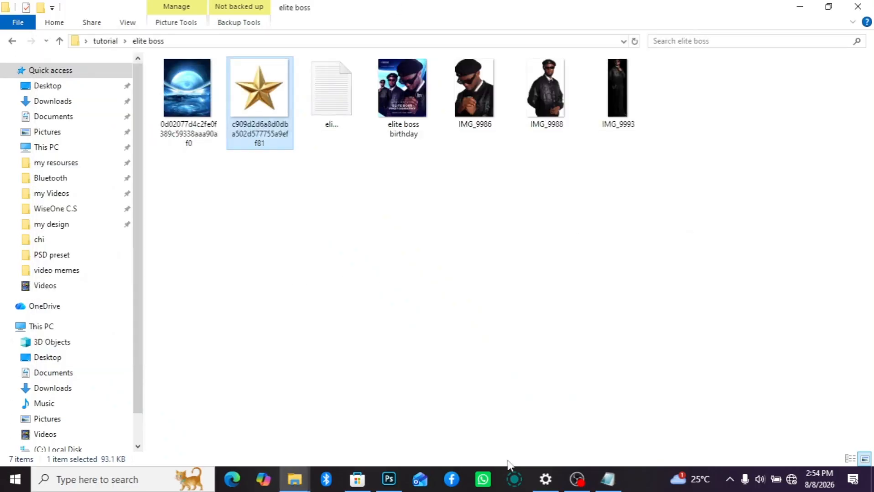
pyautogui.moveTo(389, 479)
pyautogui.click(381, 456)
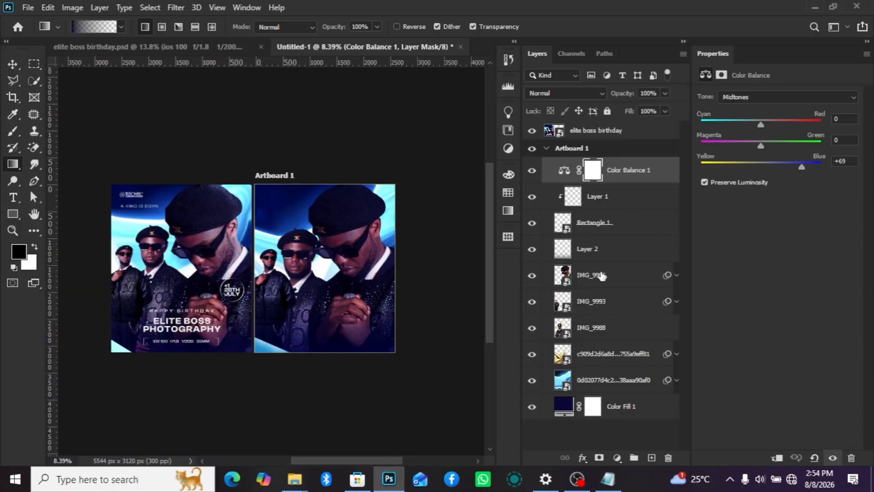
# - Group Layer 1 and Rectangle 1 together
pyautogui.click(616, 206)
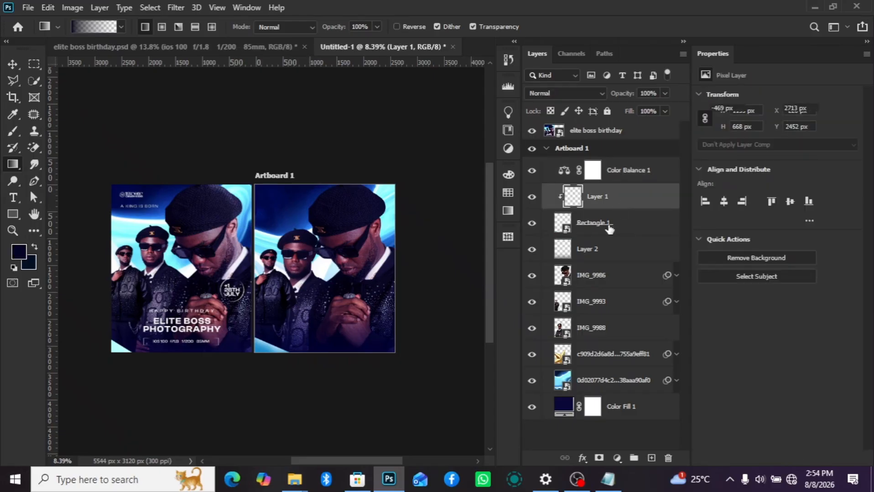
pyautogui.click(609, 228)
pyautogui.keyDown('shift'); pyautogui.click(608, 207); pyautogui.keyUp('shift')
pyautogui.hotkey('ctrl', 'g')
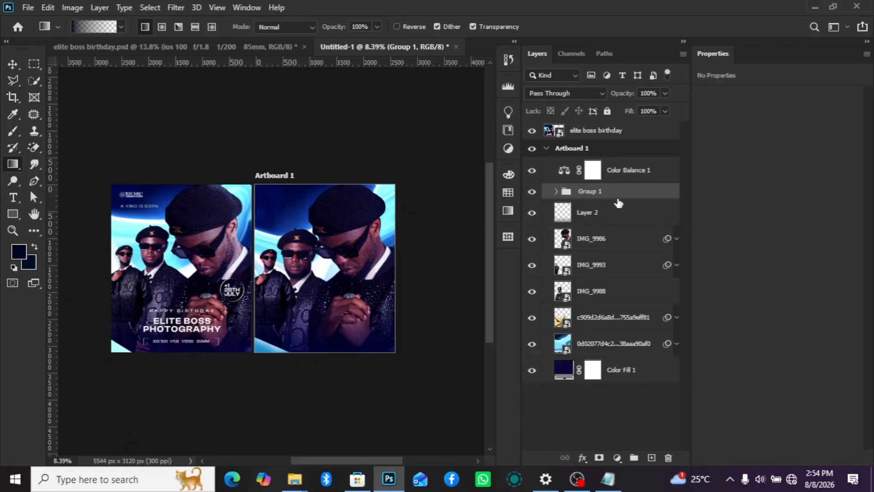
# - Add the text "a king is born" on a new layer above the group, over the artboard's upper-left background
pyautogui.click(652, 456)
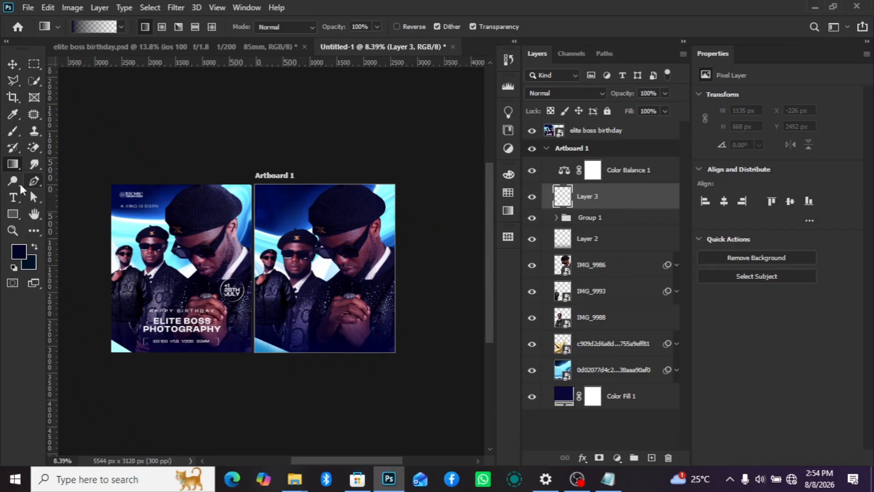
pyautogui.click(14, 199)
pyautogui.scroll(1, 204, 219)
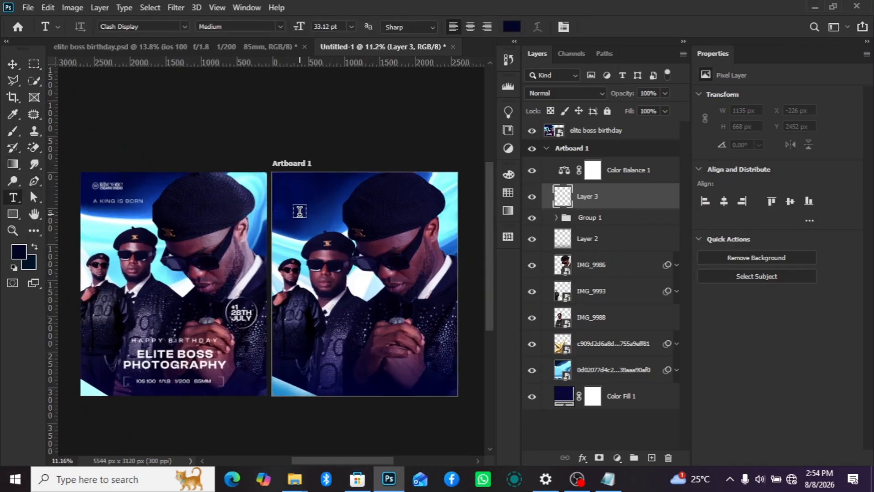
pyautogui.click(299, 211)
pyautogui.write('a king is born')
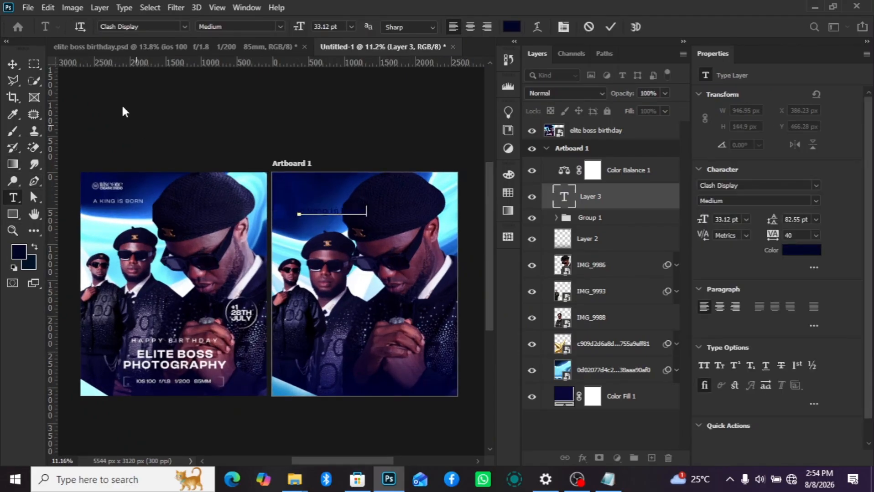
pyautogui.click(13, 64)
# - Set the "a king is born" text colour to near-white f5f6fe and turn on All Caps
pyautogui.scroll(5, 117, 192)
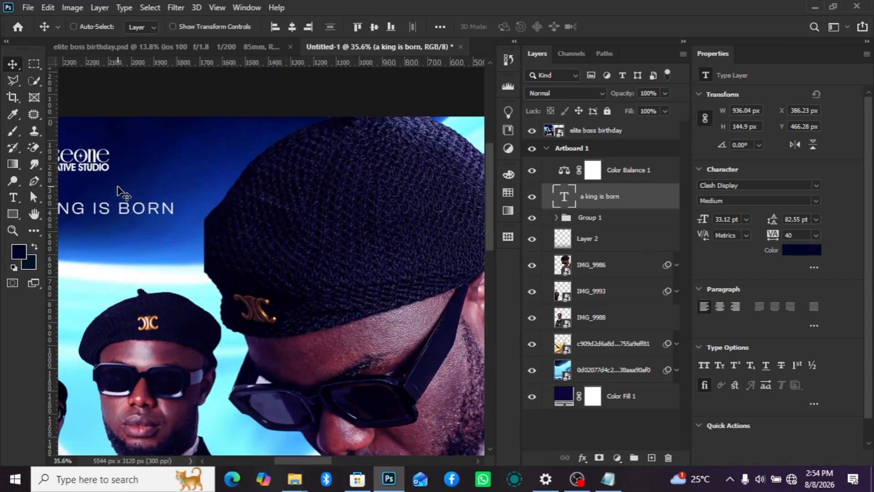
pyautogui.scroll(-5, 335, 249)
pyautogui.click(799, 253)
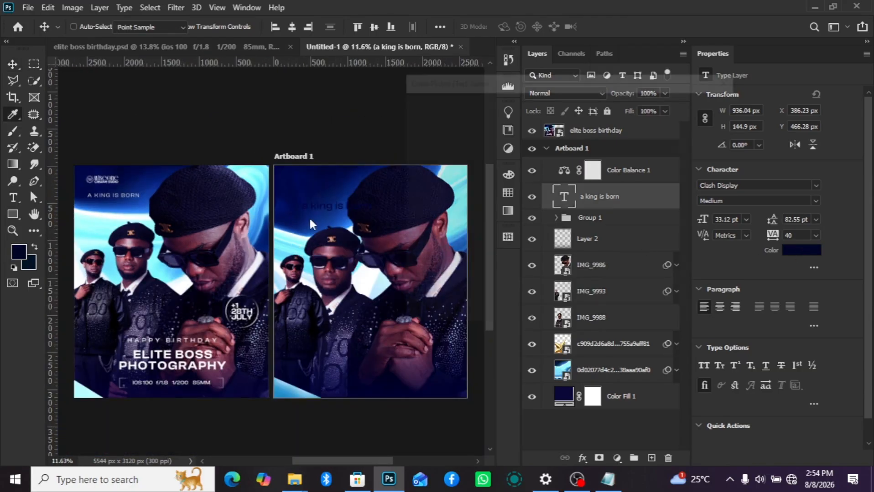
pyautogui.click(412, 109)
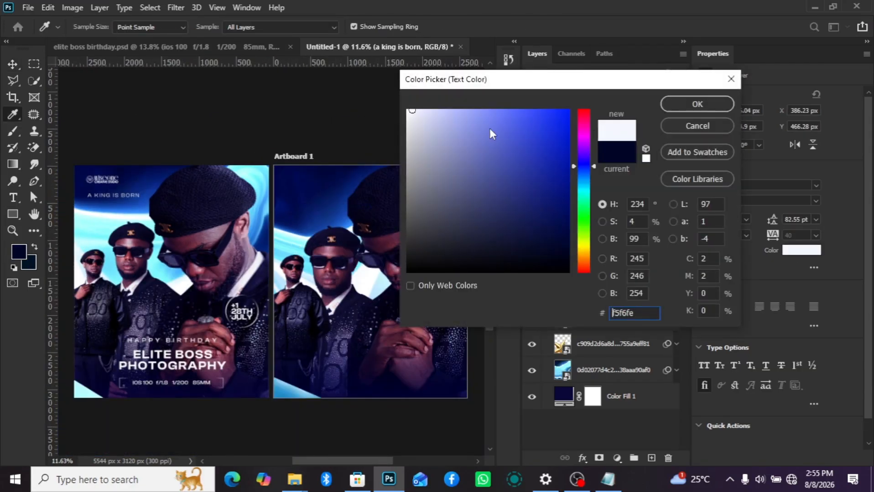
pyautogui.click(666, 105)
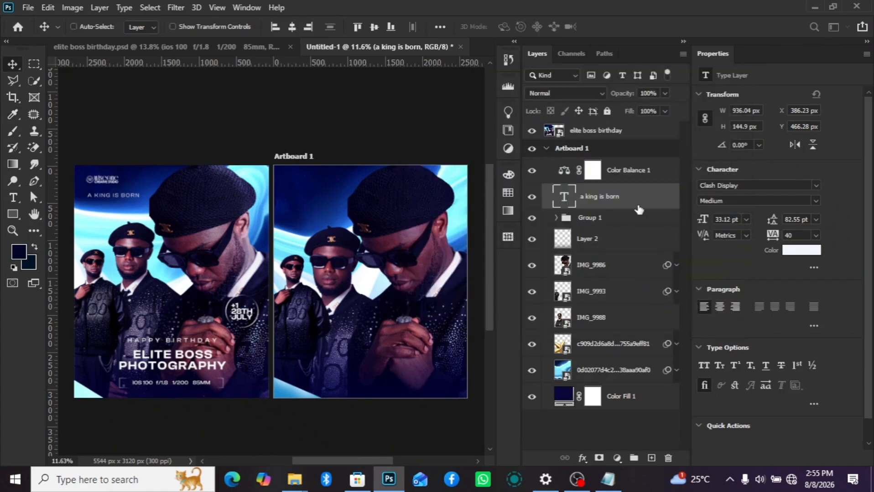
pyautogui.click(703, 365)
# - Scale the "a king is born" text down to about 18.6 pt, set its tracking to 220 and place it in the artboard's upper-left area
pyautogui.hotkey('ctrl', 't')
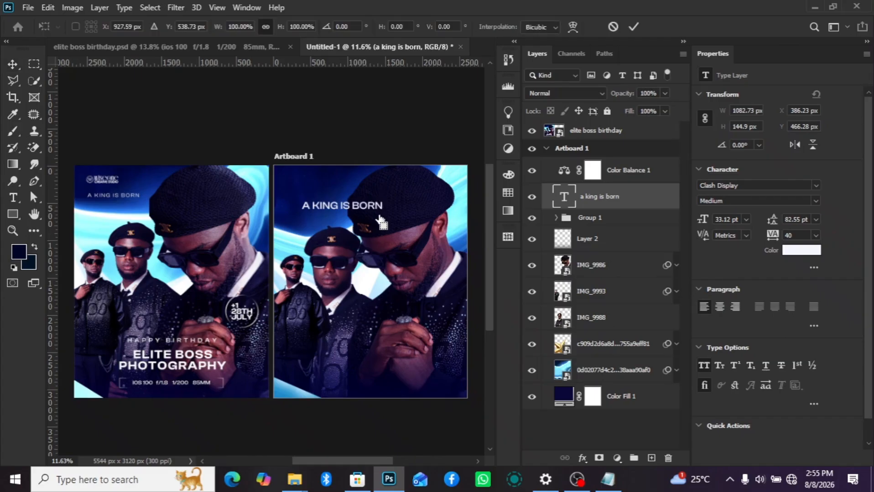
pyautogui.moveTo(383, 206); pyautogui.dragTo(312, 180)
pyautogui.press('Return')
pyautogui.scroll(2, 338, 207)
pyautogui.moveTo(769, 236); pyautogui.dragTo(781, 235)
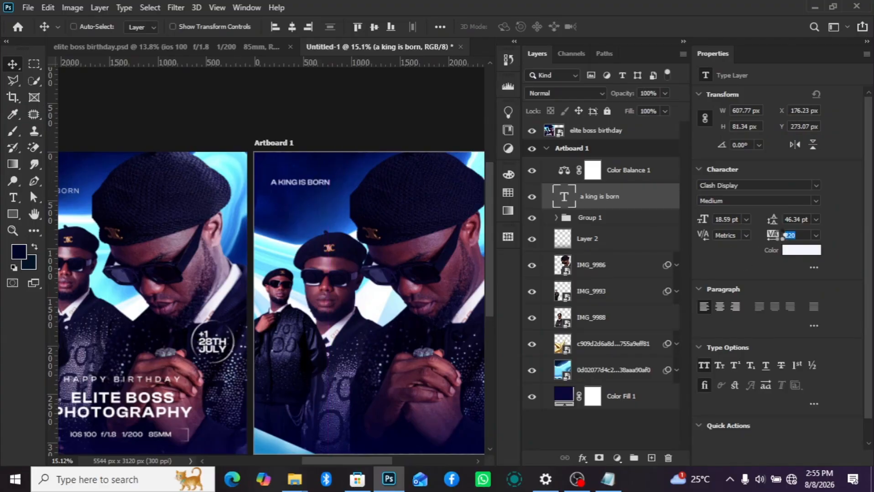
pyautogui.moveTo(330, 178); pyautogui.dragTo(331, 195)
pyautogui.scroll(-2, 332, 220)
pyautogui.scroll(1, 336, 218)
# - Edit the Liquify filter on the blue background image, warping the upper edge of its light wave with an 800-size brush
pyautogui.click(599, 373)
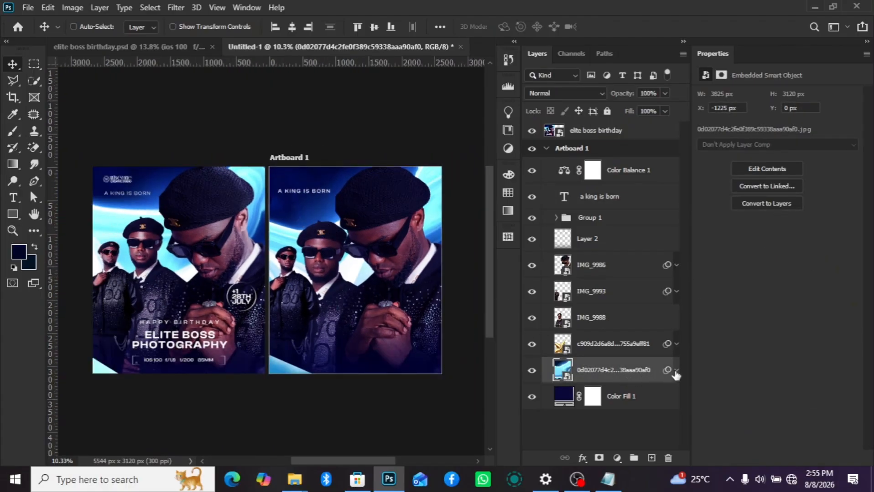
pyautogui.click(677, 371)
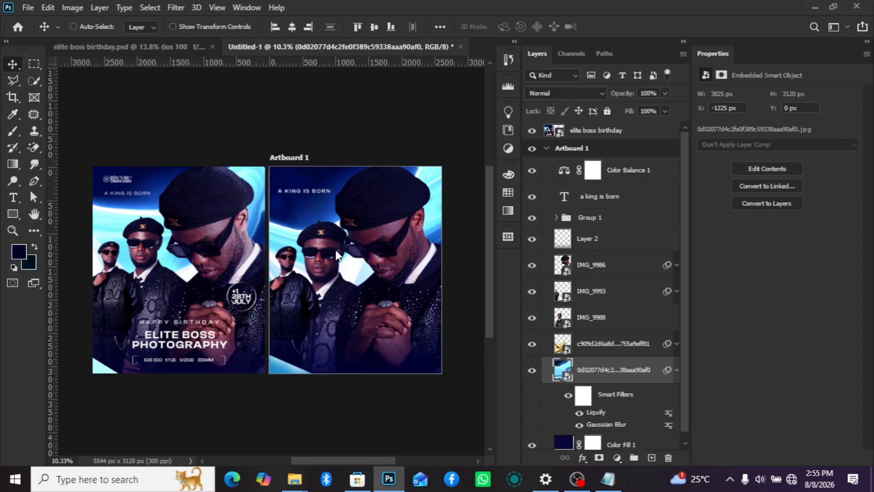
pyautogui.hotkey('ctrl', 't')
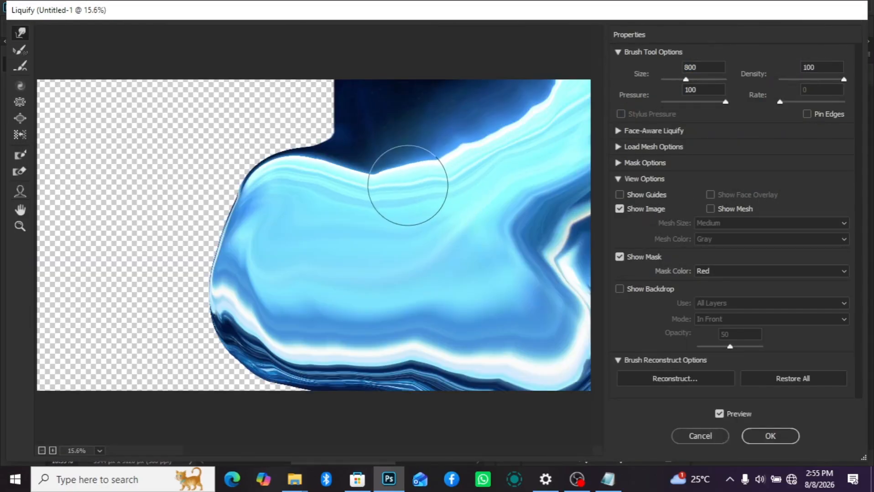
pyautogui.moveTo(408, 185)
pyautogui.mouseDown()
pyautogui.moveTo(382, 195)
pyautogui.moveTo(371, 184)
pyautogui.moveTo(512, 179)
pyautogui.moveTo(431, 164)
pyautogui.moveTo(468, 210)
pyautogui.mouseUp()
pyautogui.click(767, 437)
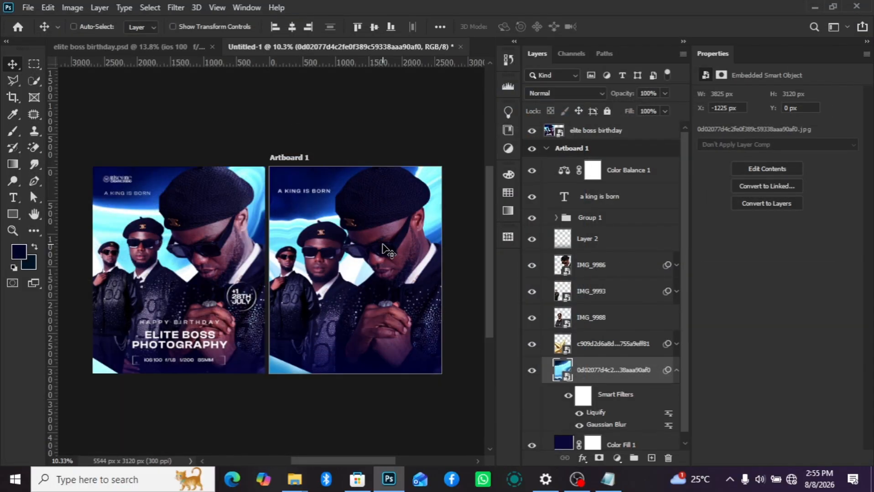
pyautogui.scroll(2, 382, 250)
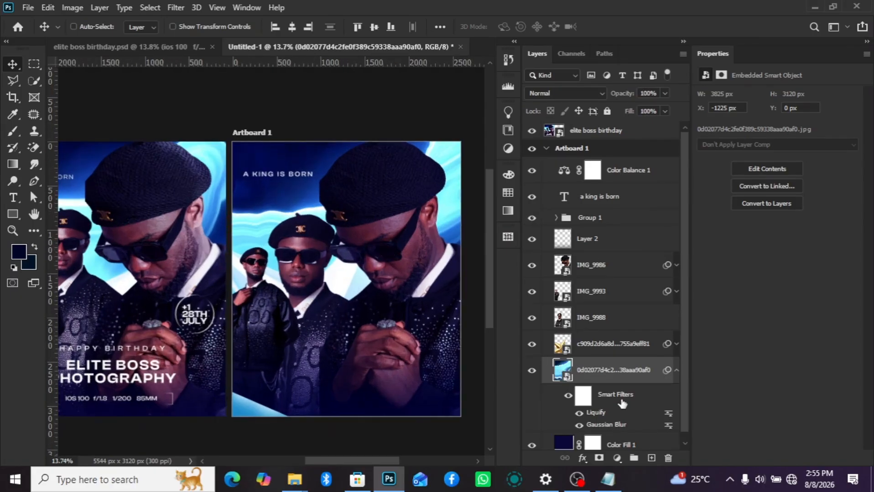
pyautogui.scroll(-3, 316, 193)
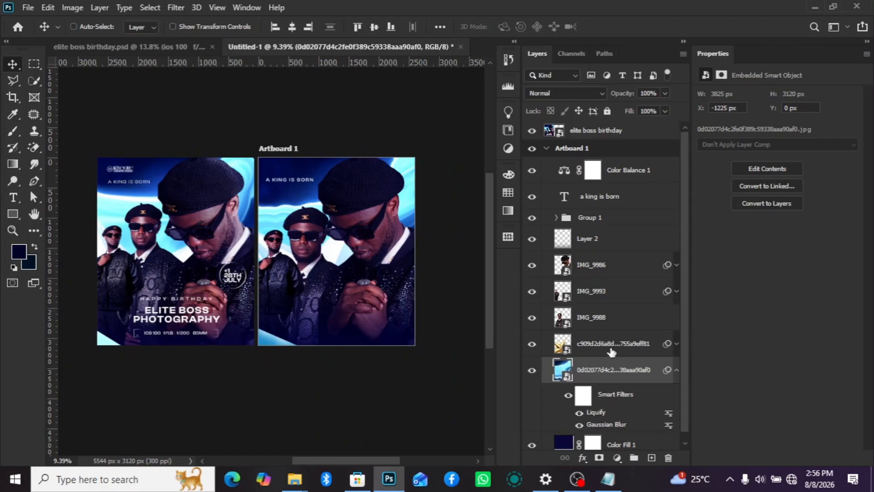
# - Free Transform the Screen-blended c909d2d6a8d light texture layer, enlarging it to about 180%
pyautogui.click(621, 346)
pyautogui.click(677, 370)
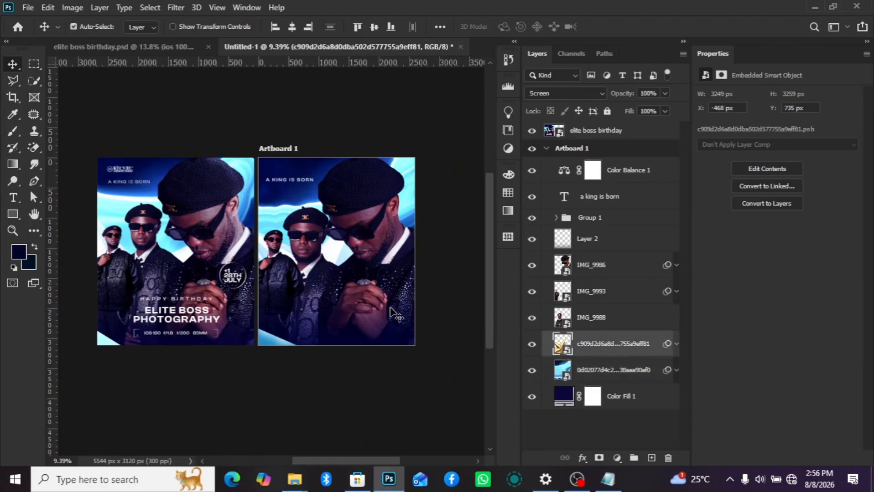
pyautogui.hotkey('ctrl', 't')
pyautogui.click(470, 199)
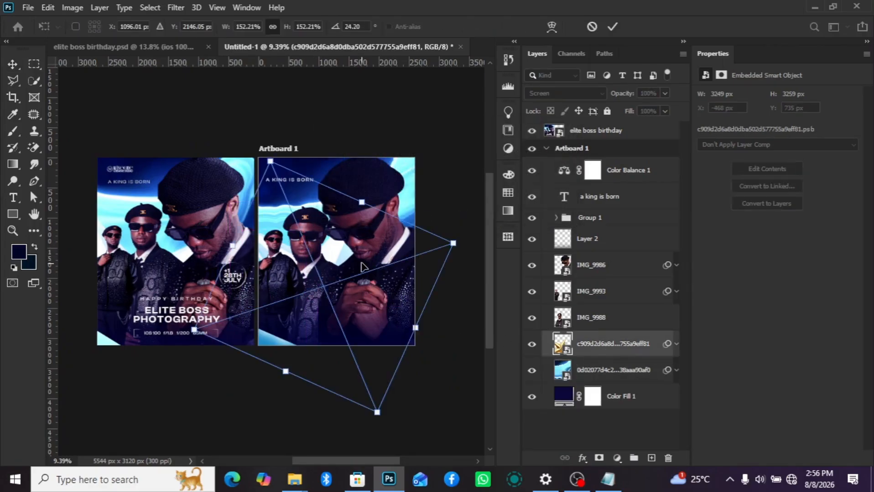
pyautogui.moveTo(458, 246); pyautogui.dragTo(492, 228)
pyautogui.scroll(3, 283, 216)
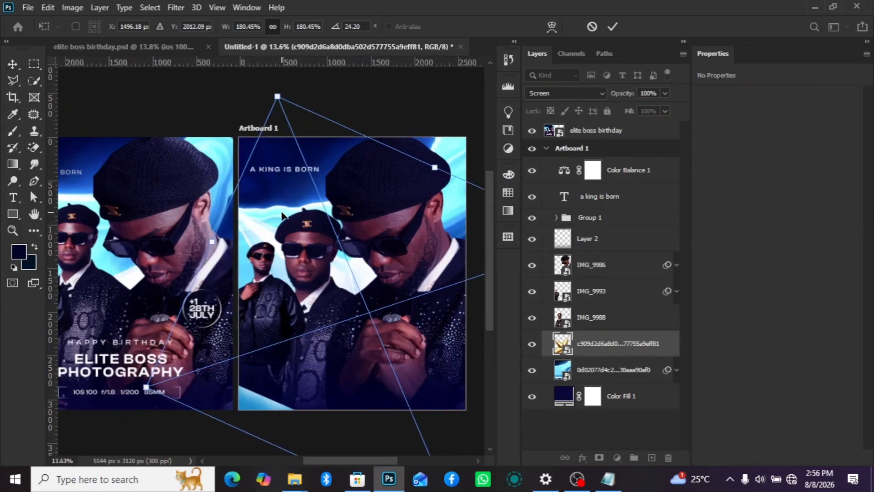
pyautogui.scroll(1, 258, 216)
pyautogui.scroll(-2, 284, 247)
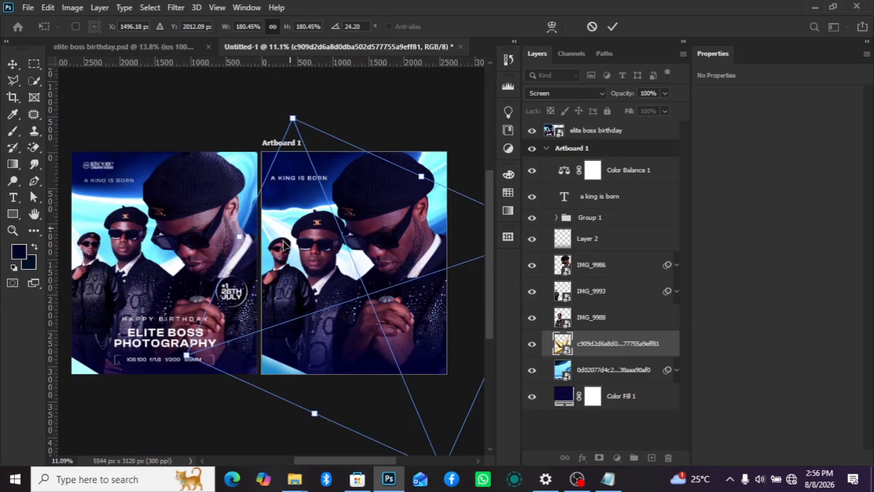
pyautogui.scroll(-1, 97, 209)
pyautogui.scroll(2, 98, 209)
pyautogui.scroll(-3, 328, 234)
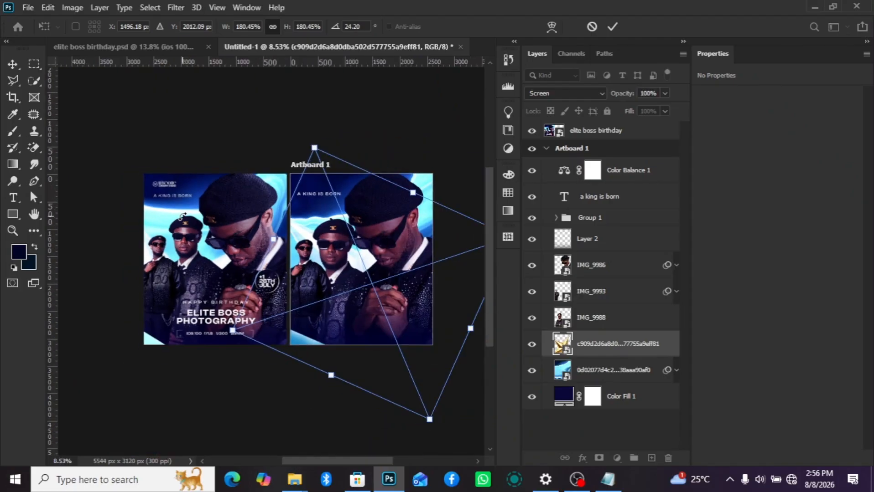
pyautogui.scroll(10, 339, 275)
# - Reposition the light texture behind the portraits, scale it to about 205% and rotate it to about 12.8°
pyautogui.moveTo(305, 216); pyautogui.dragTo(286, 220)
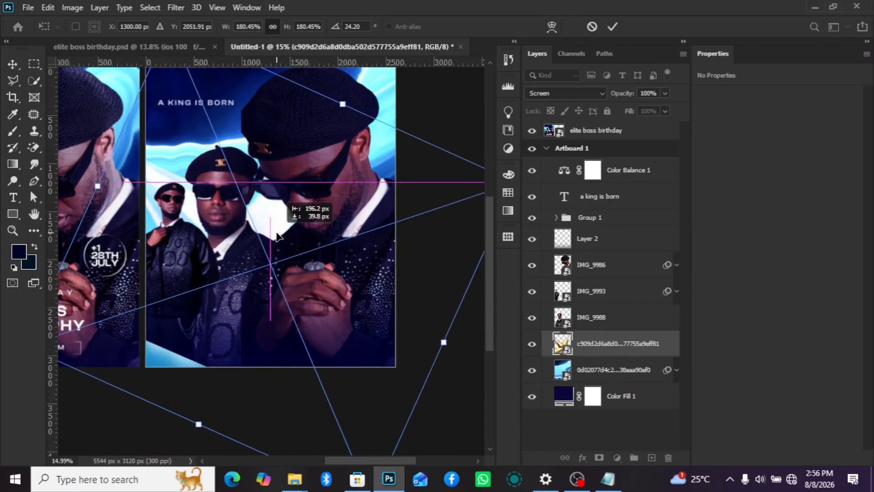
pyautogui.scroll(-7, 302, 233)
pyautogui.moveTo(437, 263); pyautogui.dragTo(453, 183)
pyautogui.moveTo(377, 225); pyautogui.dragTo(370, 235)
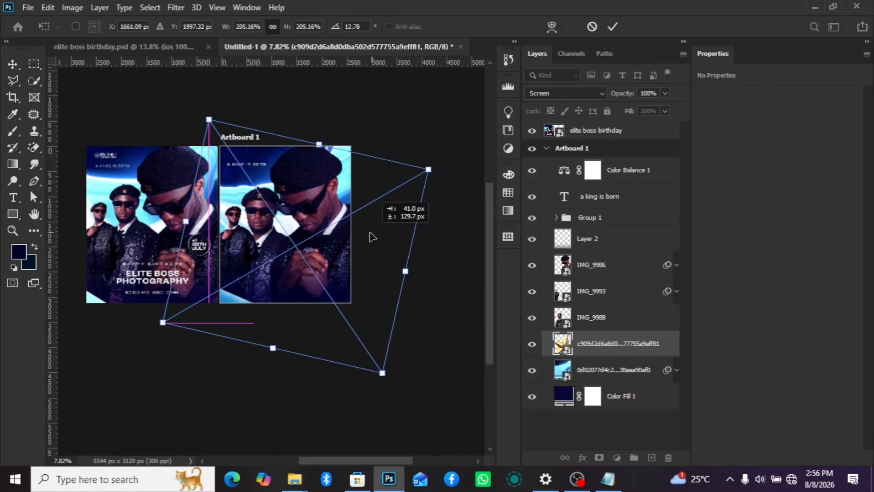
pyautogui.click(654, 342)
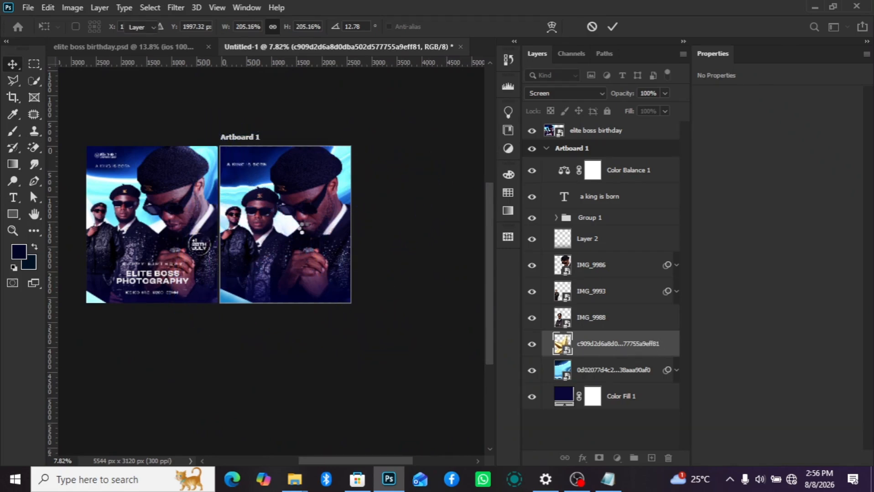
pyautogui.scroll(3, 300, 229)
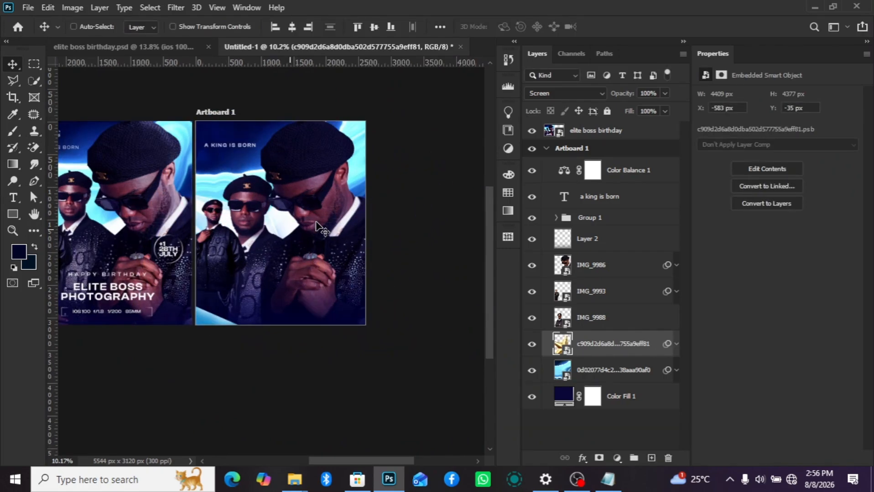
pyautogui.scroll(-2, 316, 224)
pyautogui.scroll(-1, 296, 214)
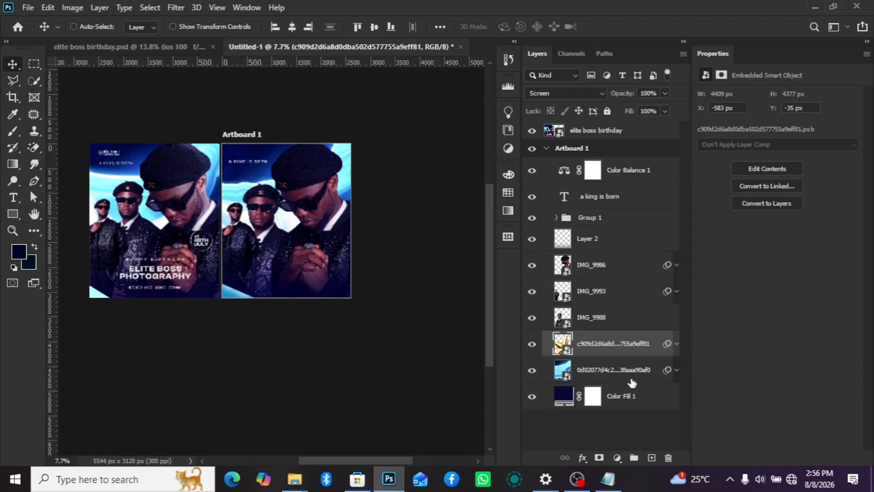
# - Duplicate the "a king is born" text onto the lower part of the artboard and replace its wording with "happy birthday"
pyautogui.hotkey('shift', 'alt', 'n')
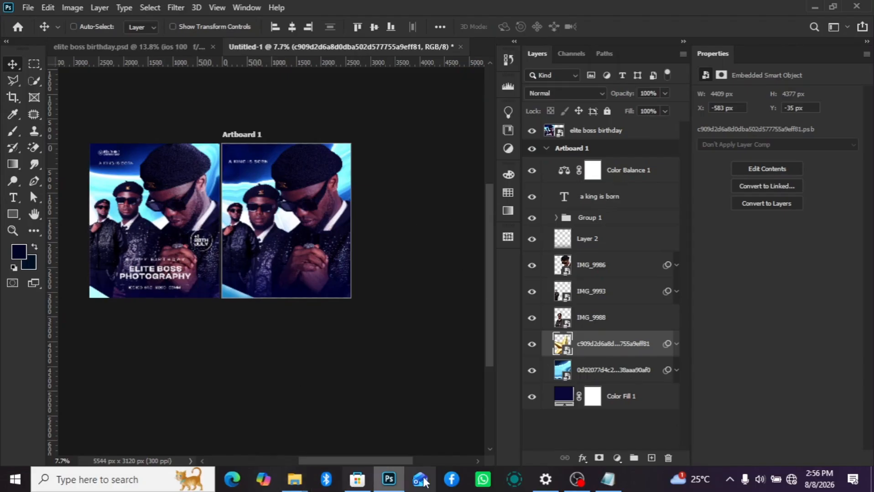
pyautogui.click(603, 197)
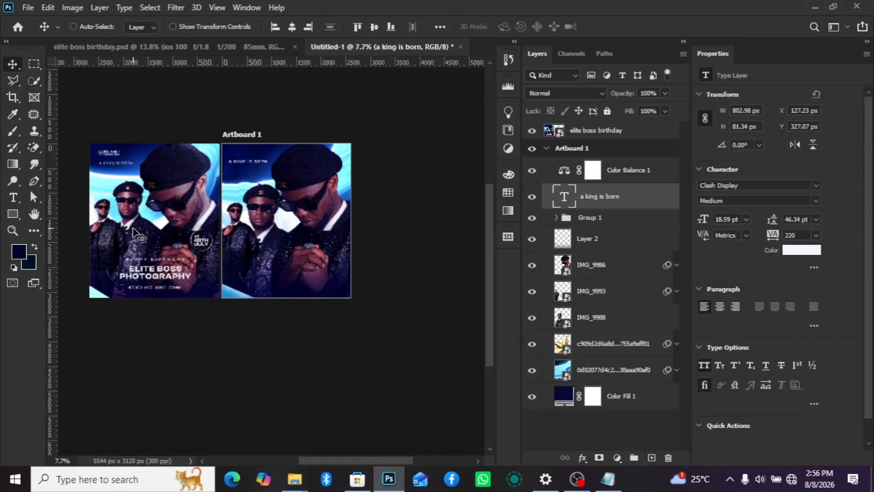
pyautogui.moveTo(237, 183); pyautogui.dragTo(317, 275)
pyautogui.scroll(2, 259, 273)
pyautogui.doubleClick(564, 198)
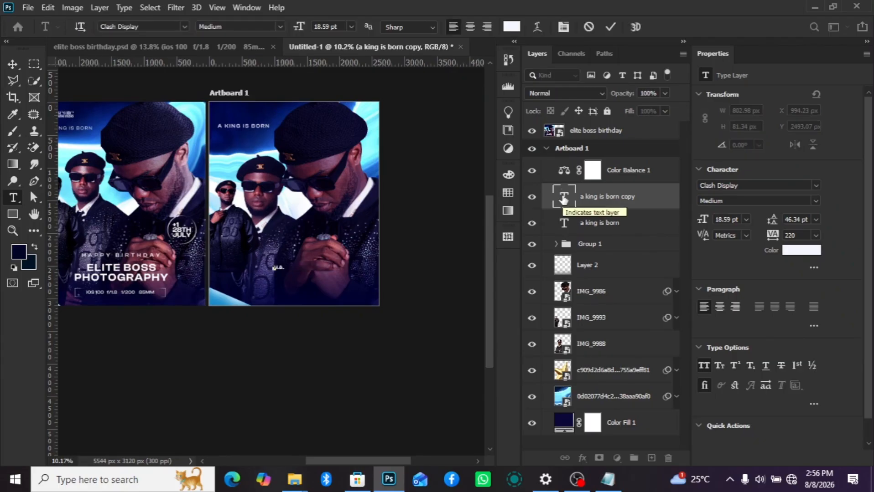
pyautogui.write('happy b')
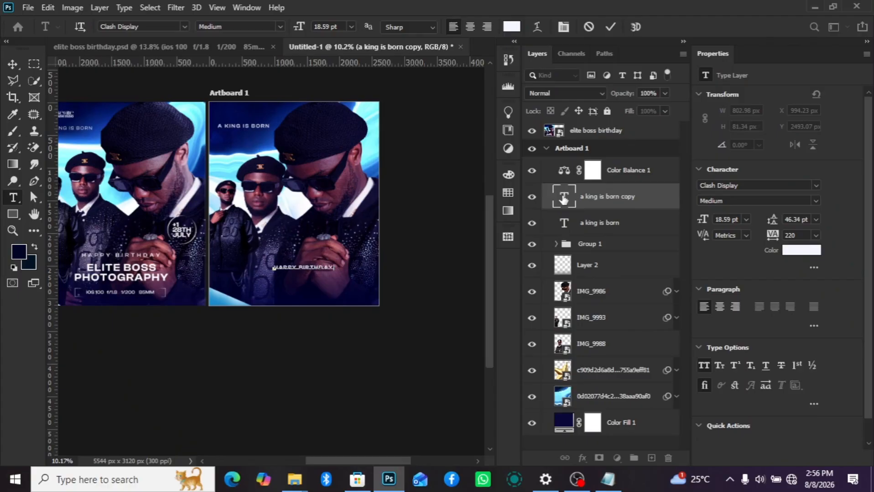
pyautogui.click(650, 198)
pyautogui.press('v')
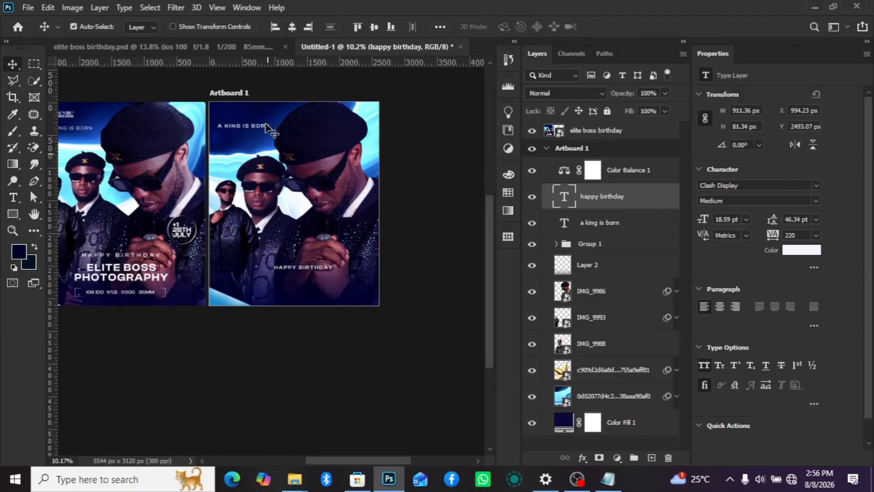
# - Centre the "happy birthday" text horizontally on the artboard
pyautogui.hotkey('ctrl', 'a')
pyautogui.click(292, 26)
pyautogui.hotkey('ctrl', 'd')
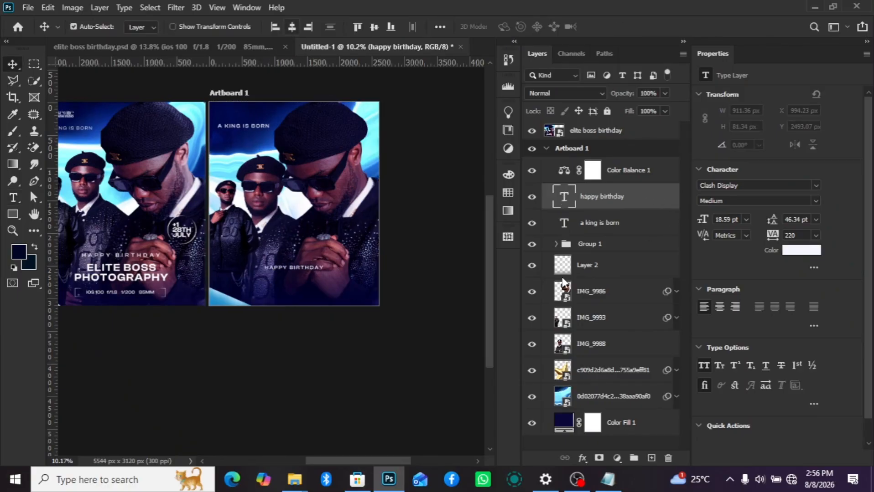
# - Set the tracking of "happy birthday" to 620 and re-centre the widened line horizontally on the artboard
pyautogui.click(819, 203)
pyautogui.click(749, 233)
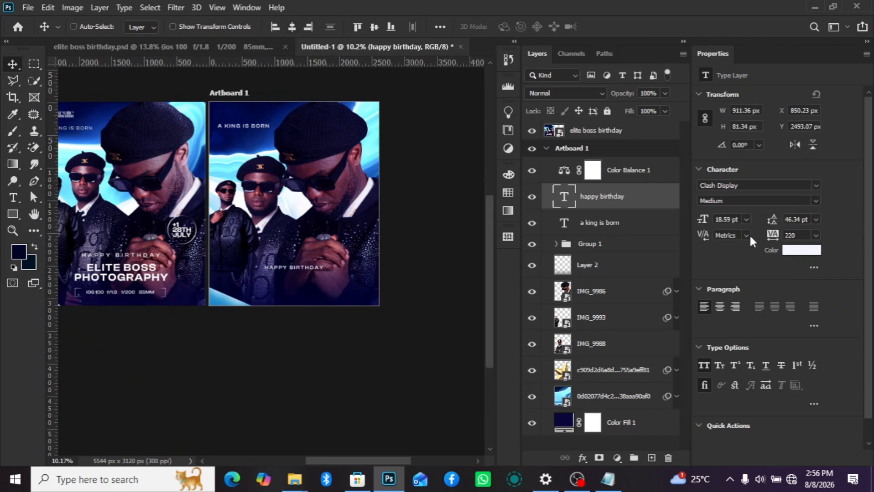
pyautogui.click(774, 235)
pyautogui.write('420')
pyautogui.press('Return')
pyautogui.click(770, 237)
pyautogui.write('620')
pyautogui.press('Return')
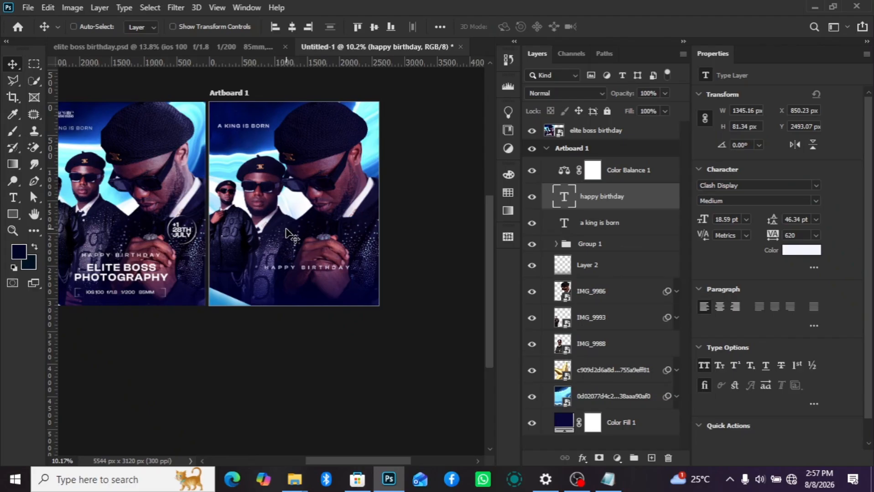
pyautogui.hotkey('ctrl', 'a')
pyautogui.click(292, 26)
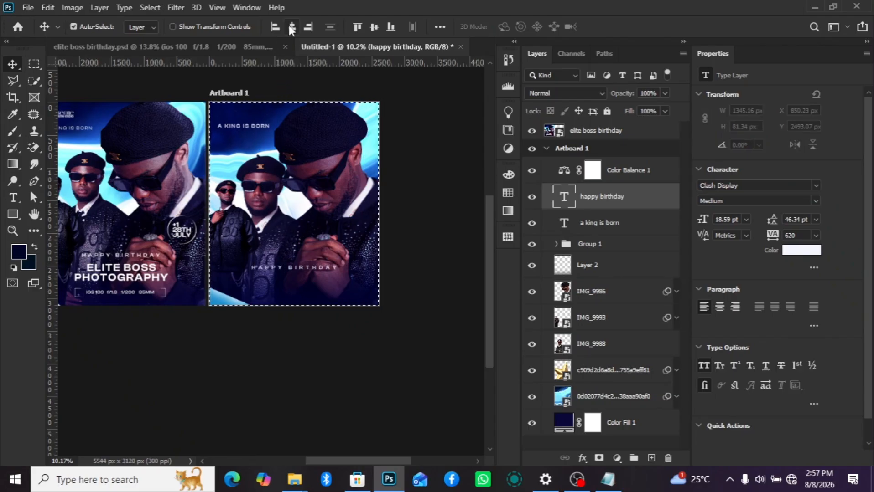
pyautogui.hotkey('ctrl', 'd')
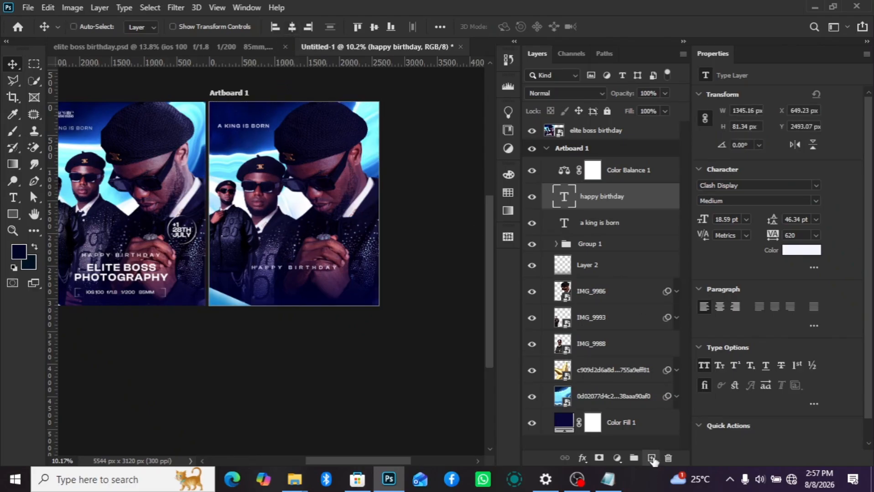
# - Add a new layer above "happy birthday" and ready the Type tool below that line
pyautogui.click(652, 458)
pyautogui.press('t')
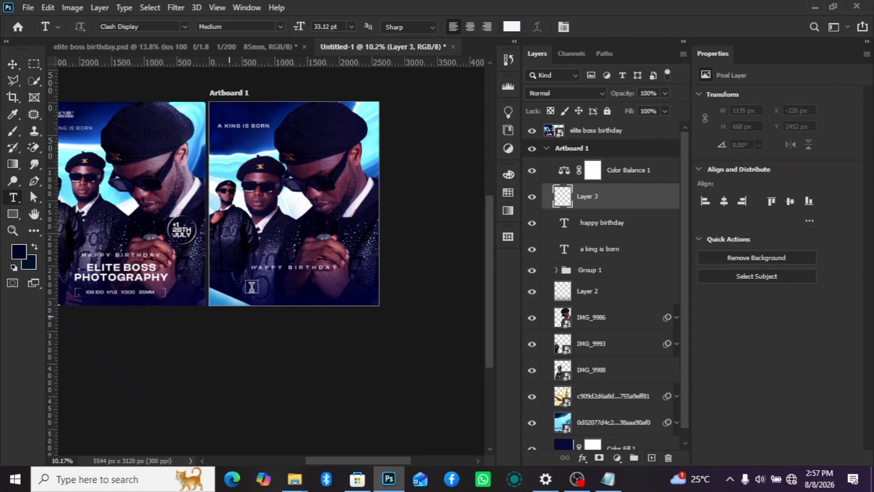
pyautogui.scroll(2, 249, 289)
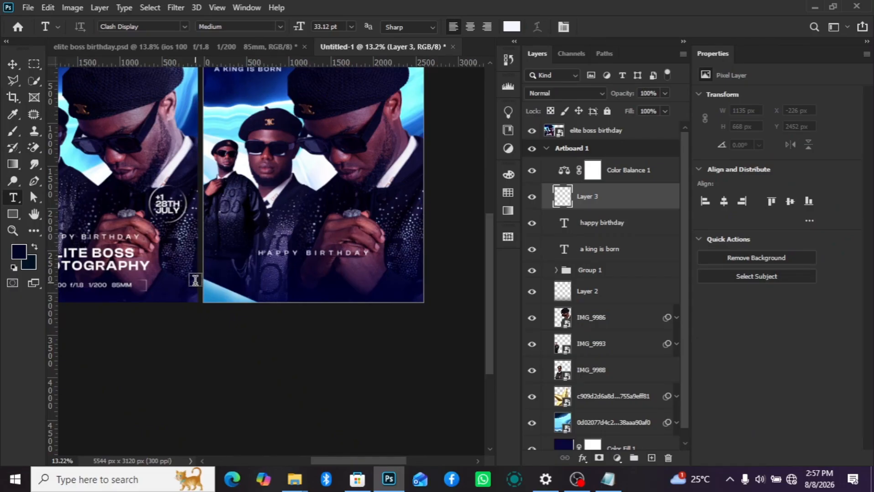
# - Add the two-line text "ELITE BOSS" and "PHOTOGRAPHY" to the new layer on the artboard
pyautogui.click(263, 213)
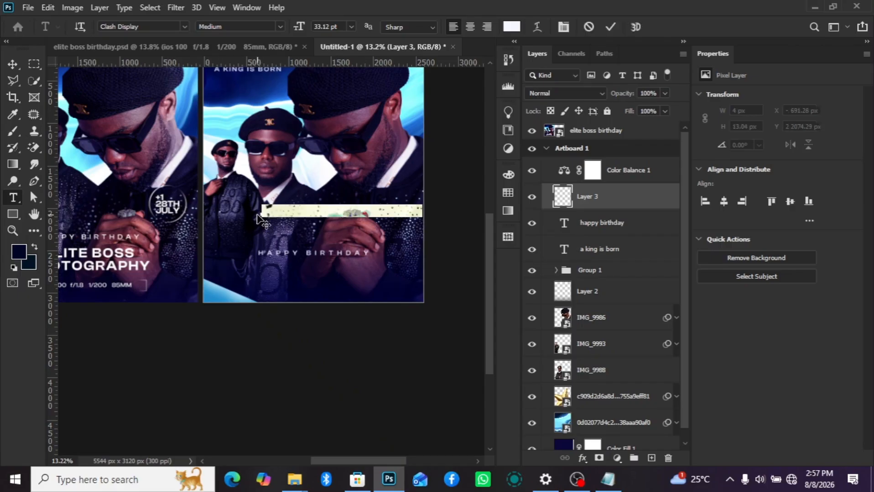
pyautogui.write('ELITE BOSS')
pyautogui.press('Return')
pyautogui.write('P')
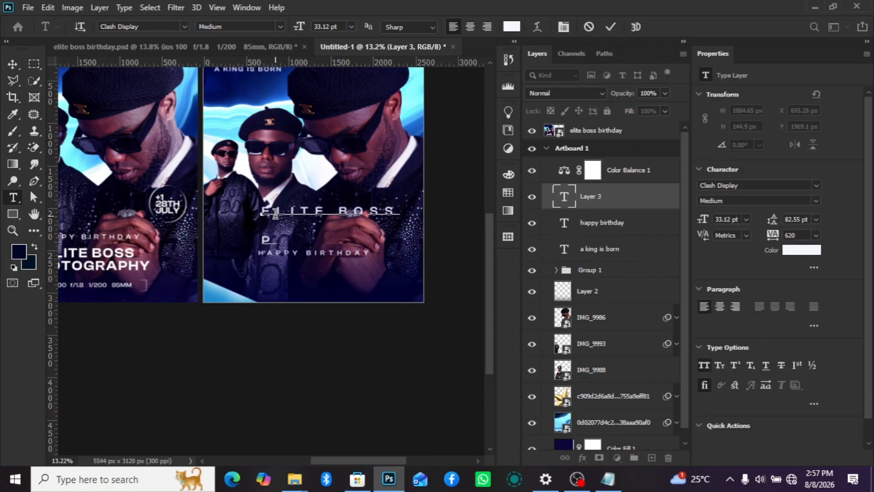
pyautogui.write('HOTOGRAPHY')
pyautogui.hotkey('ctrl', 'Return')
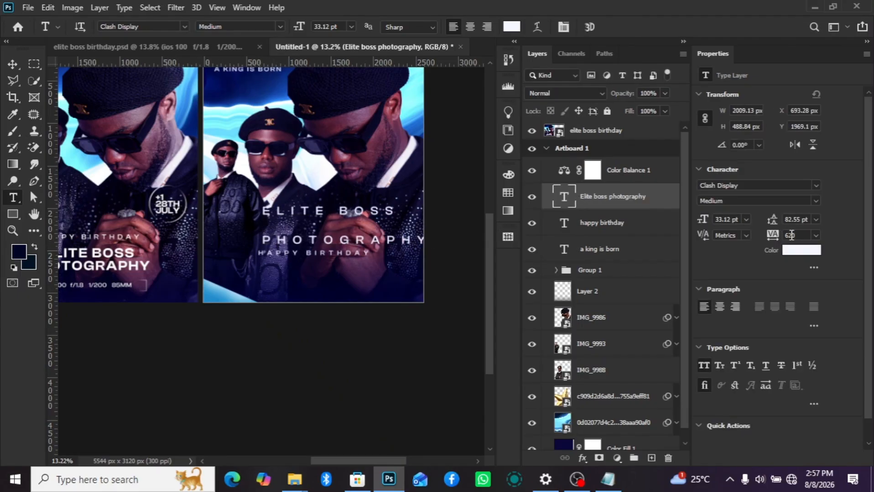
# - Set the tracking of the "Elite boss photography" text to 0 and its leading to Auto
pyautogui.click(815, 236)
pyautogui.click(807, 313)
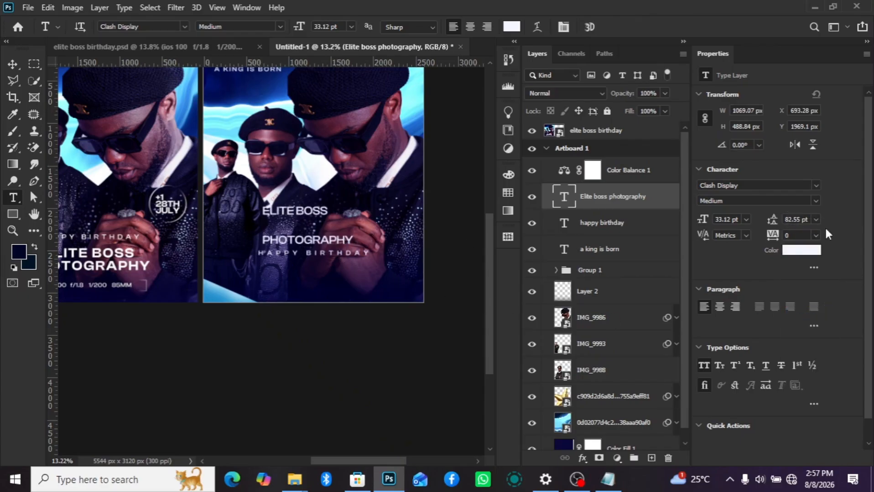
pyautogui.click(816, 220)
pyautogui.click(799, 230)
# - Centre-align the lines of "Elite boss photography" and move the text below "happy birthday"
pyautogui.click(9, 69)
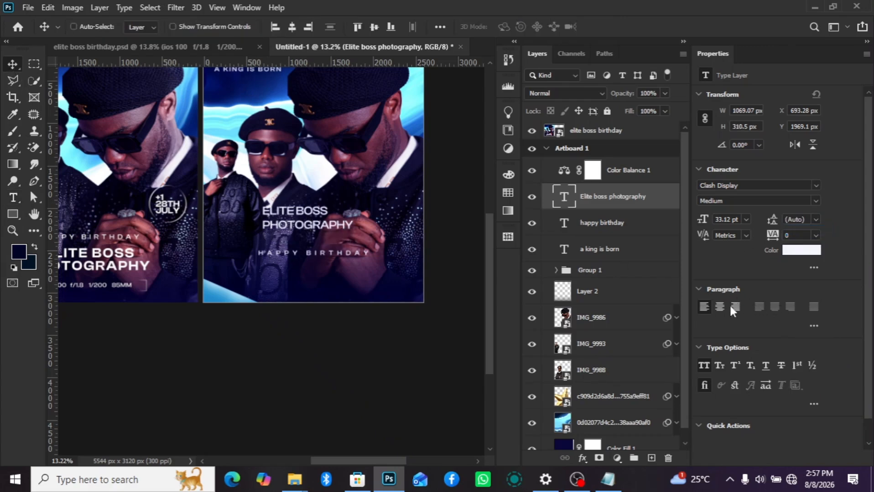
pyautogui.moveTo(324, 212); pyautogui.dragTo(328, 277)
pyautogui.scroll(-3, 330, 280)
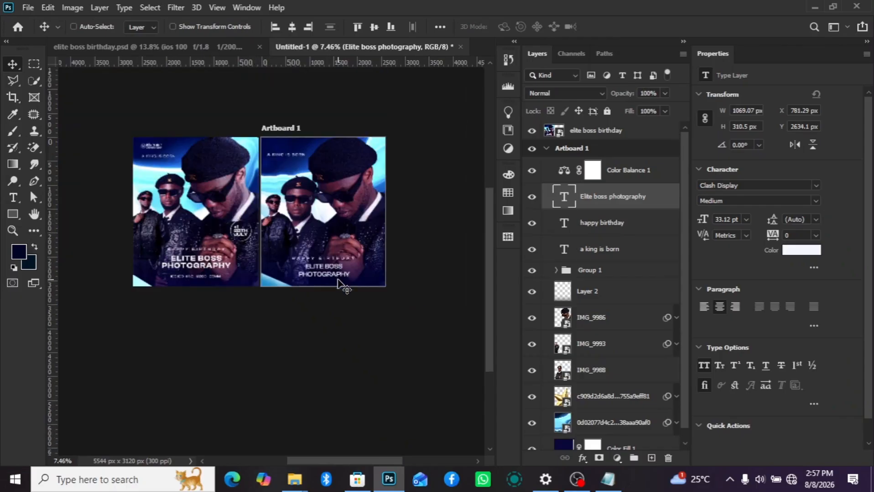
pyautogui.scroll(2, 340, 287)
# - Nudge "happy birthday" up to a Y position of about 2381 px and move "Elite boss photography" up close beneath it
pyautogui.click(616, 223)
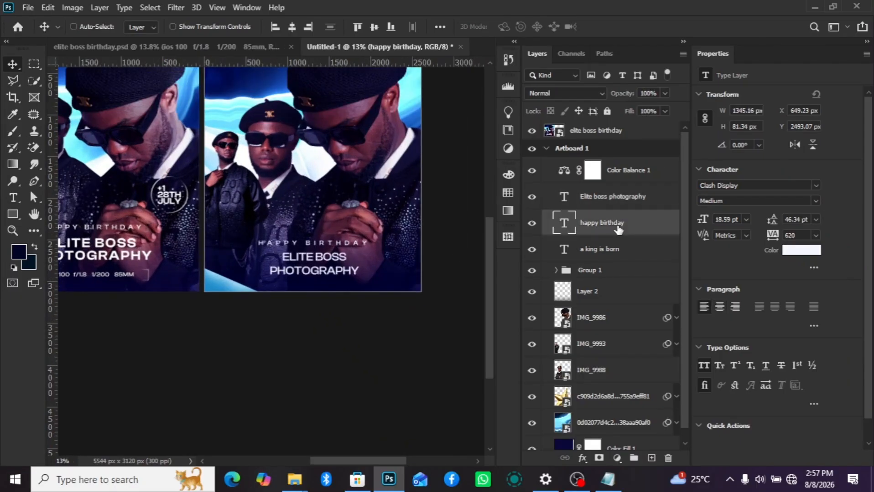
pyautogui.hotkey('shift', 'Up')
pyautogui.hotkey('shift', 'Up')
pyautogui.hotkey('shift', 'Up')
pyautogui.hotkey('shift', 'Up')
pyautogui.hotkey('shift', 'Up')
pyautogui.hotkey('shift', 'Up')
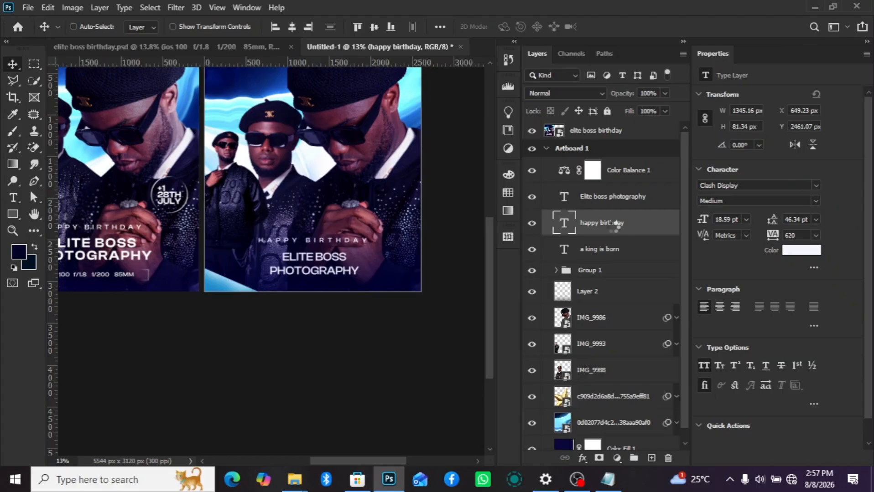
pyautogui.hotkey('shift', 'Up')
pyautogui.hotkey('shift', 'Up')
pyautogui.hotkey('shift', 'Up')
pyautogui.hotkey('shift', 'Up')
pyautogui.hotkey('shift', 'Up')
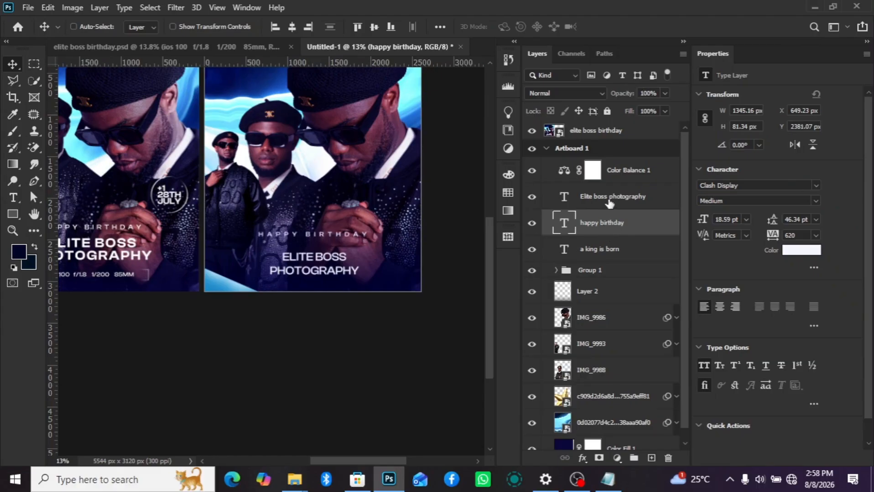
pyautogui.click(608, 201)
pyautogui.moveTo(320, 261); pyautogui.dragTo(318, 253)
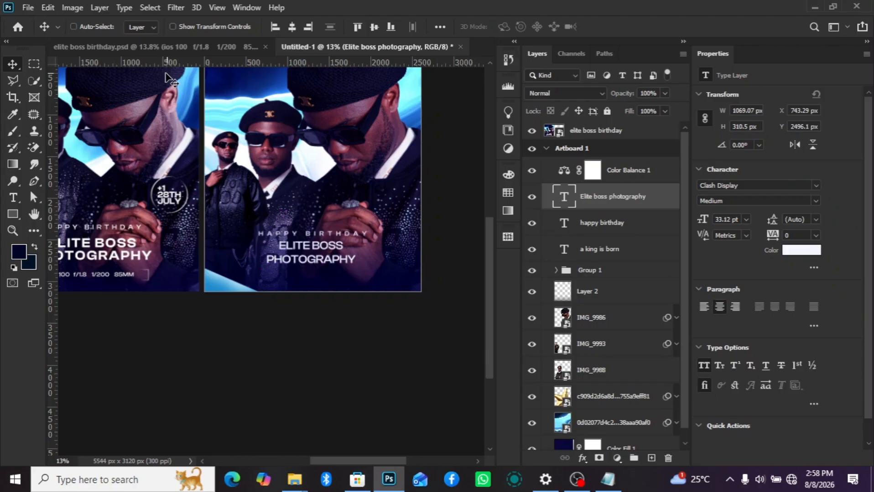
# - Check the type settings of "Elite boss" and "photography" in elite boss birthday.psd, and set the new artboard's "Elite boss photography" text to Semibold
pyautogui.click(193, 43)
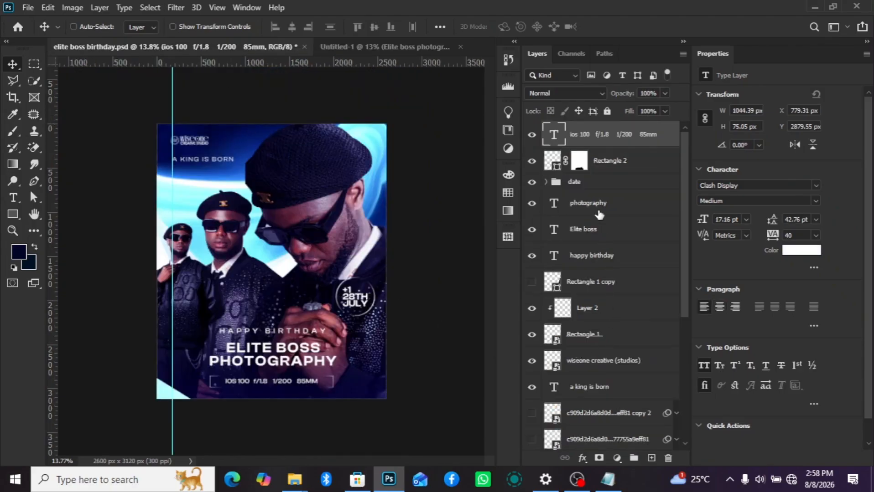
pyautogui.click(595, 231)
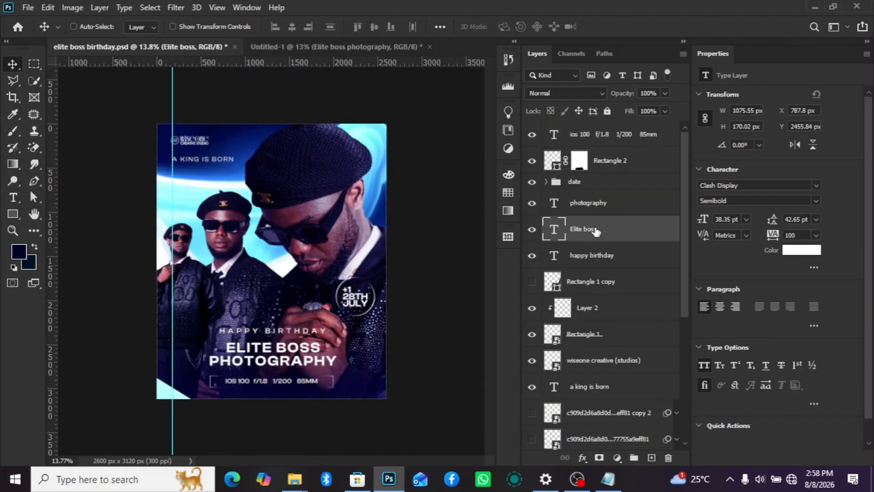
pyautogui.click(596, 210)
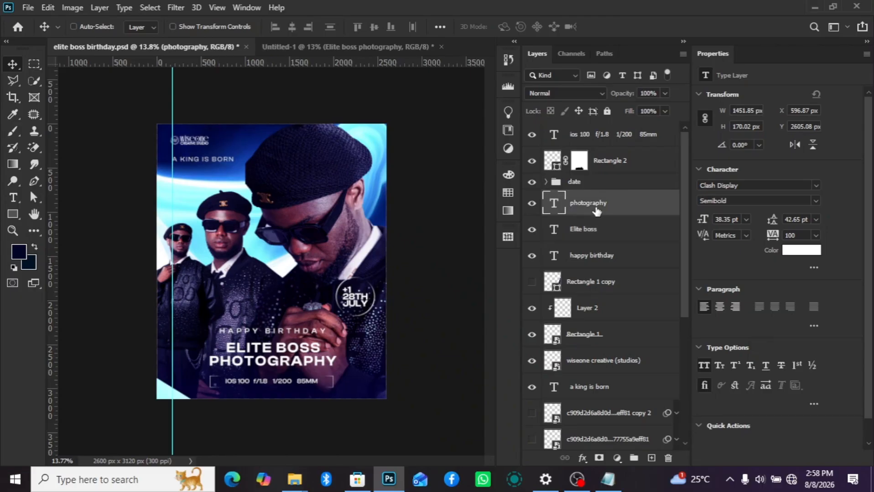
pyautogui.click(323, 47)
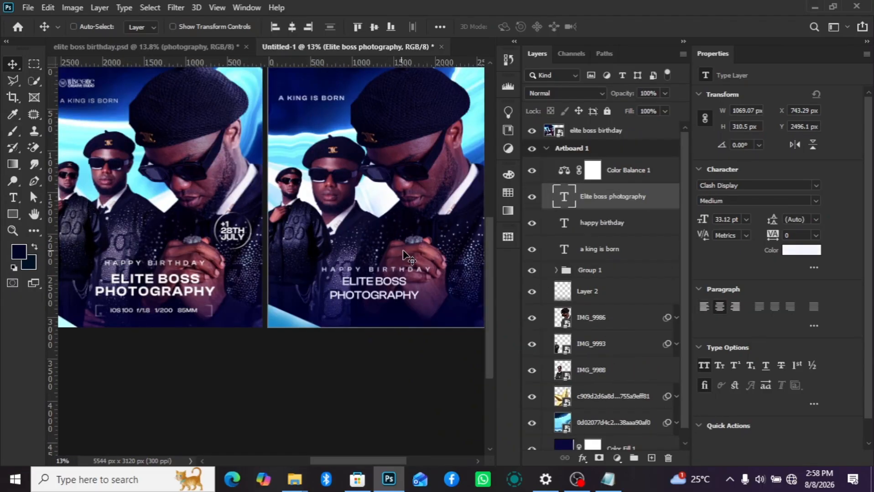
pyautogui.click(812, 200)
pyautogui.click(770, 254)
# - Set the "Elite boss photography" text's tracking to 60 and its leading to 36.08 pt
pyautogui.scroll(2, 412, 306)
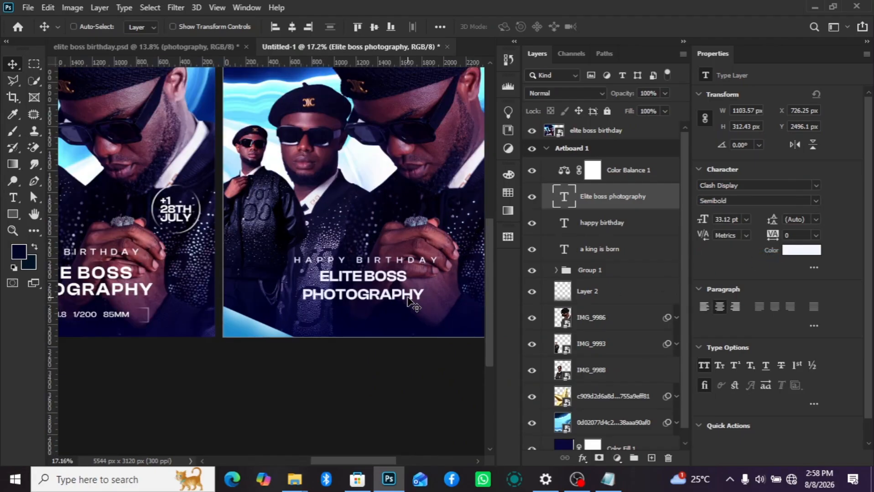
pyautogui.moveTo(773, 239); pyautogui.dragTo(775, 240)
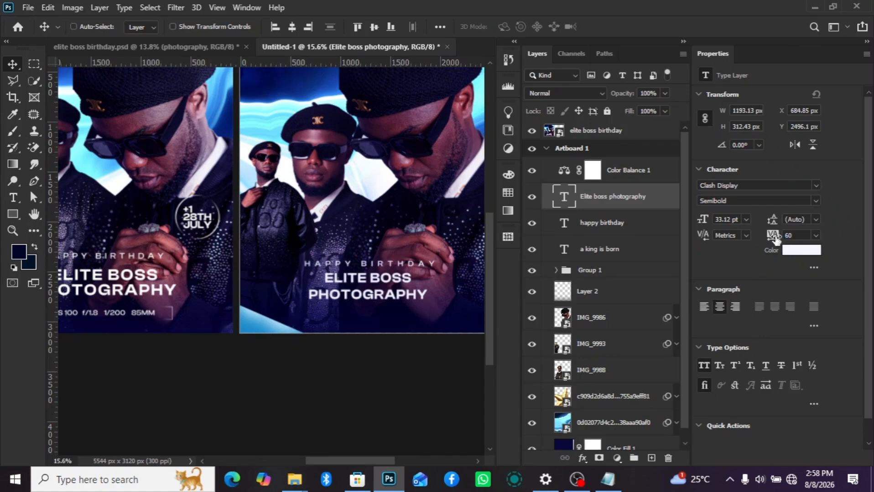
pyautogui.scroll(-5, 366, 329)
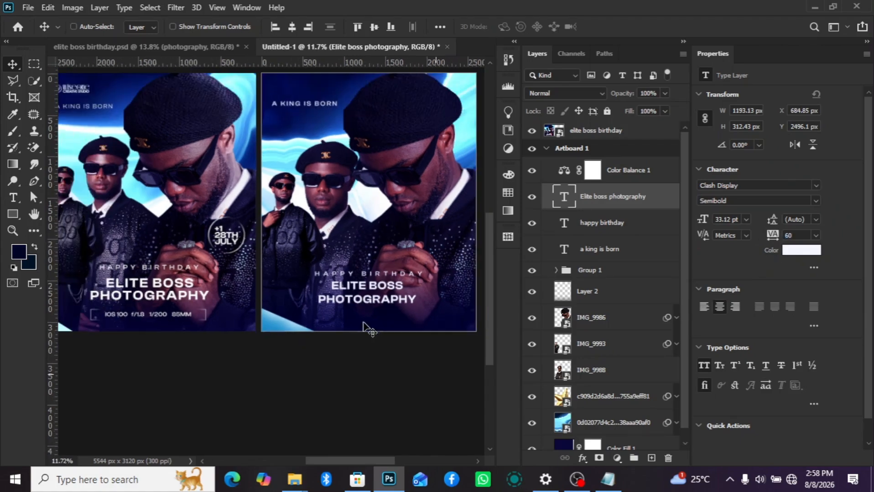
pyautogui.scroll(2, 406, 322)
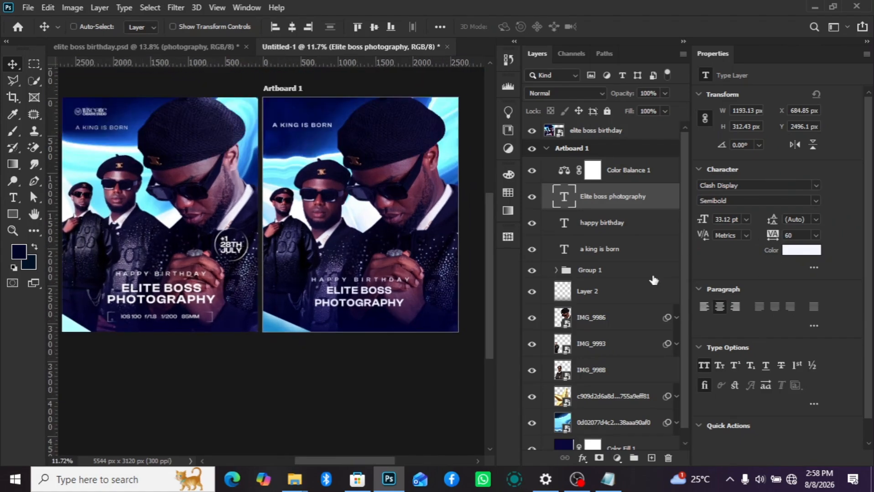
pyautogui.click(771, 221)
pyautogui.moveTo(765, 221); pyautogui.dragTo(594, 223)
pyautogui.moveTo(771, 222)
pyautogui.mouseDown()
pyautogui.moveTo(818, 219)
pyautogui.moveTo(770, 223)
pyautogui.mouseUp()
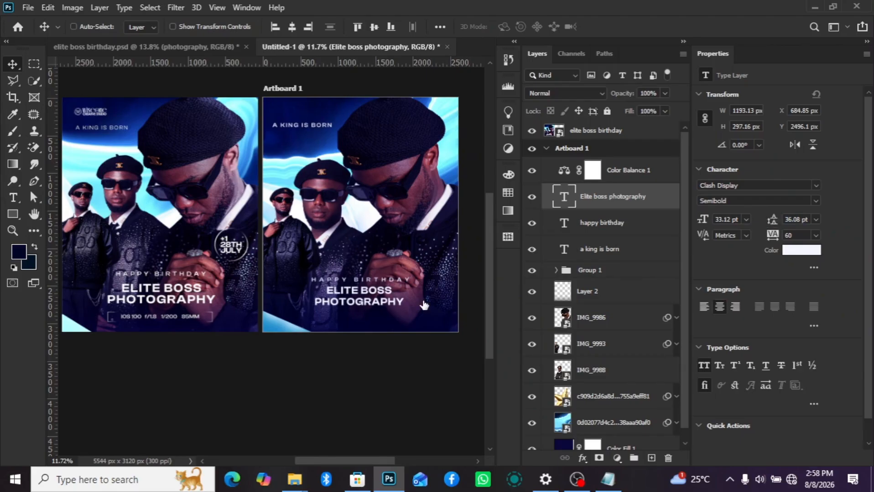
# - Scale the "Elite boss photography" text up proportionally to about 1423 px wide and 355 px high
pyautogui.scroll(-1, 387, 332)
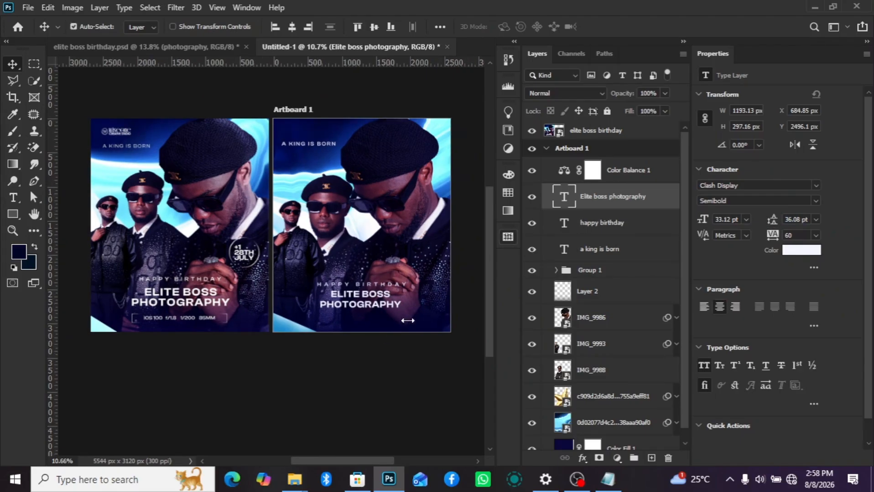
pyautogui.hotkey('ctrl', 't')
pyautogui.scroll(1, 406, 321)
pyautogui.moveTo(400, 310); pyautogui.dragTo(431, 313)
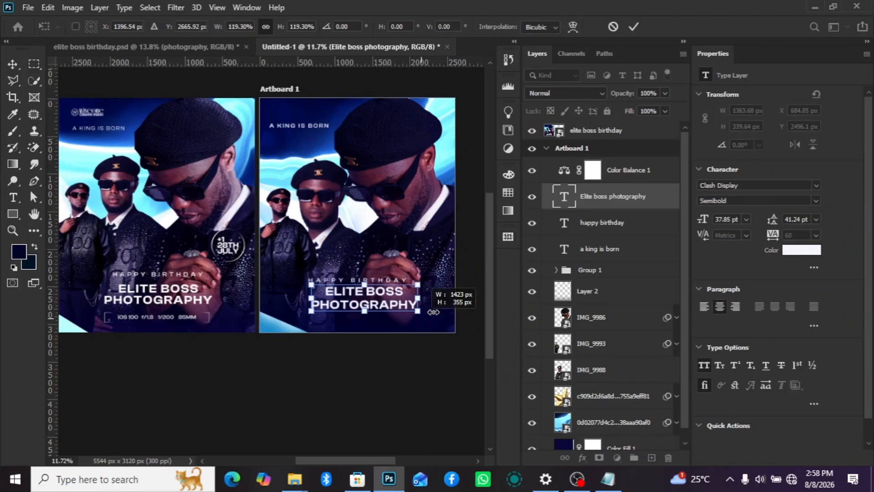
pyautogui.click(599, 208)
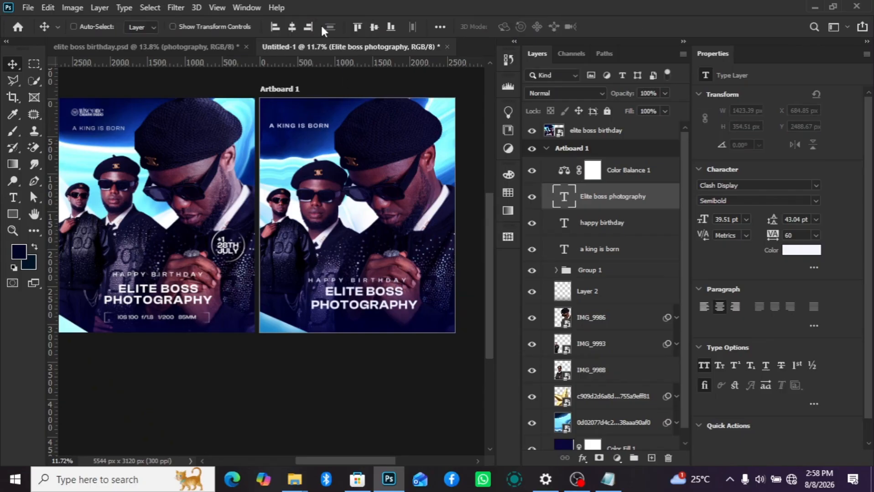
# - Centre the "Elite boss photography" text horizontally on the artboard and nudge it down about 40 px
pyautogui.hotkey('ctrl', 'a')
pyautogui.click(292, 27)
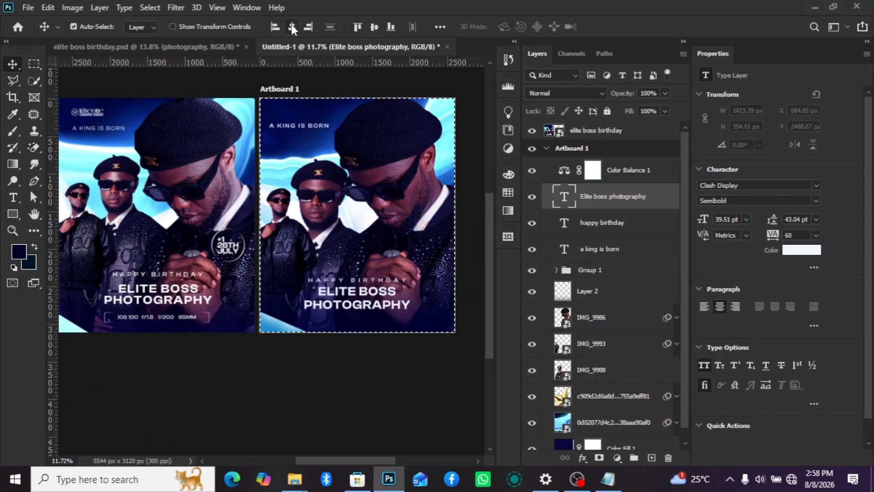
pyautogui.hotkey('ctrl', 'd')
pyautogui.press('Down')
pyautogui.press('Down')
pyautogui.press('Down')
pyautogui.press('Down')
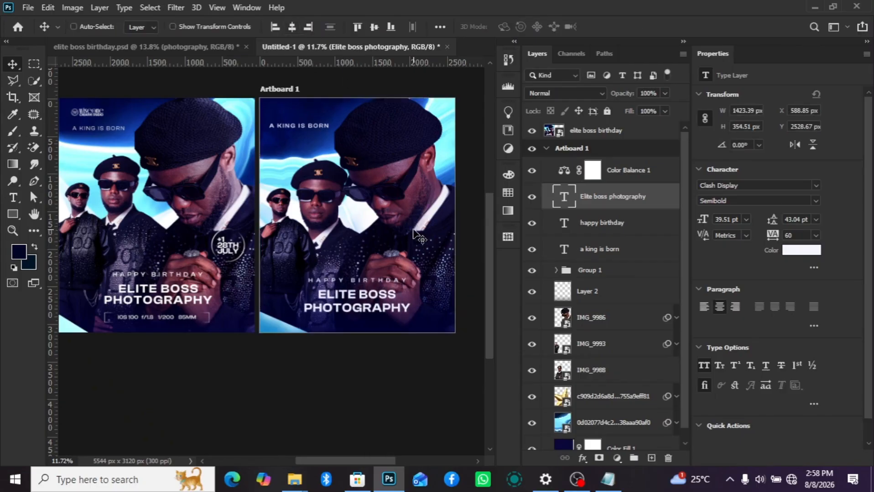
# - Add a layer above "Elite boss photography" and draw an unfilled rectangle about 1645 by 150 px below that text
pyautogui.scroll(-4, 405, 267)
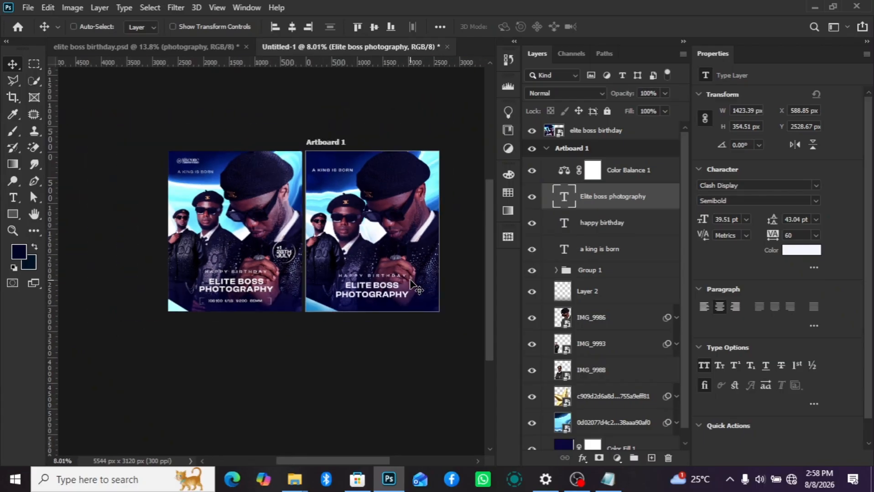
pyautogui.scroll(4, 244, 315)
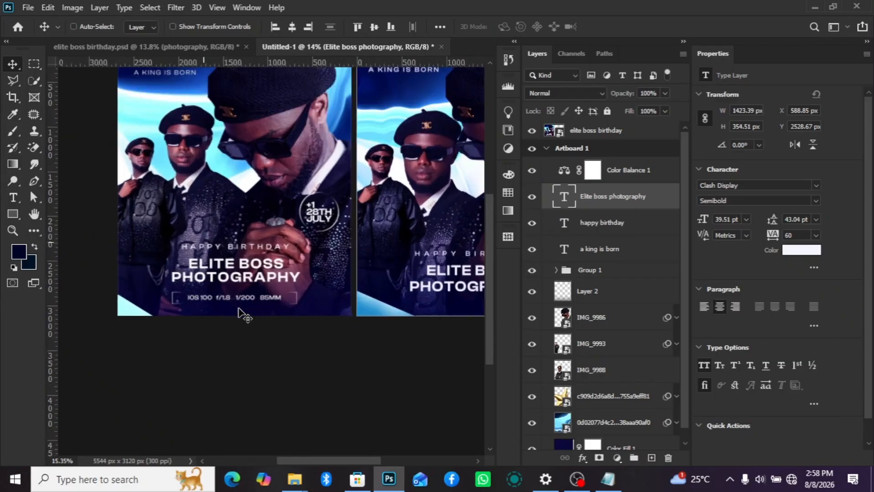
pyautogui.scroll(2, 244, 315)
pyautogui.scroll(-3, 297, 292)
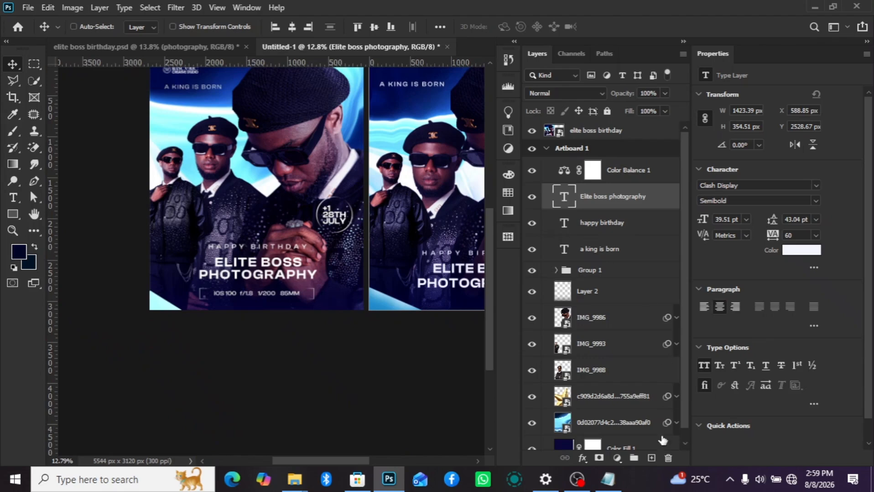
pyautogui.click(650, 459)
pyautogui.press('u')
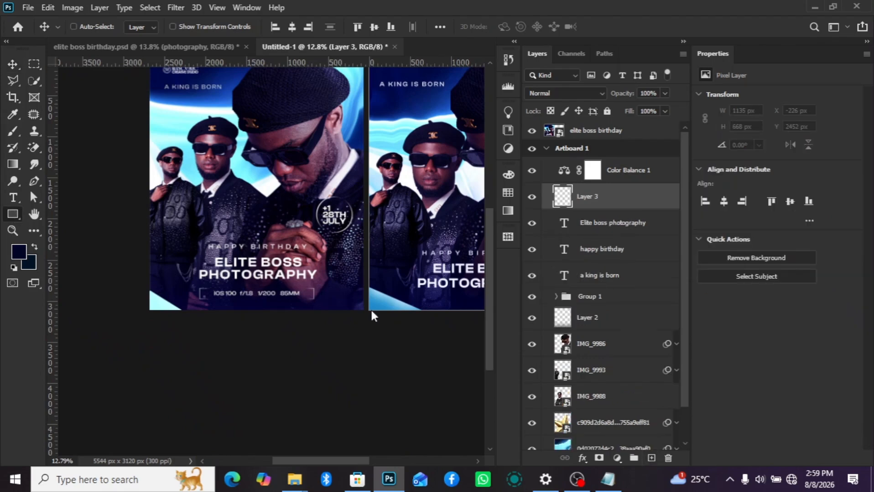
pyautogui.scroll(3, 269, 346)
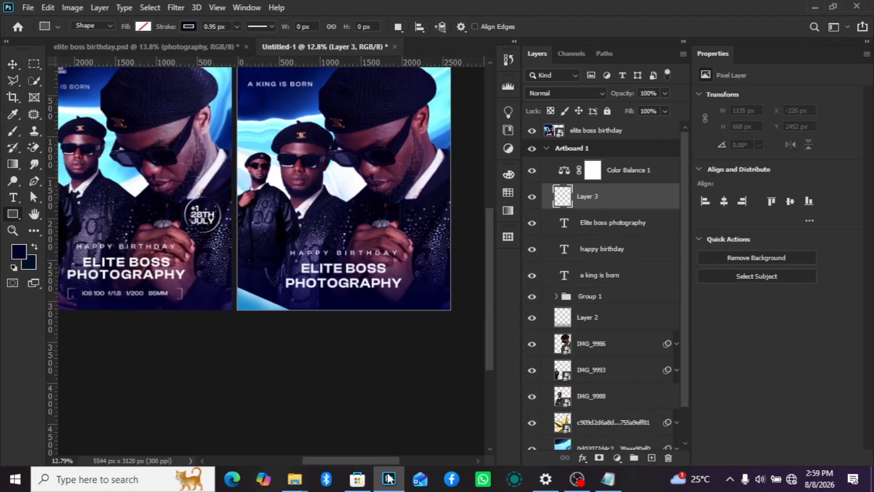
pyautogui.moveTo(280, 265); pyautogui.dragTo(458, 281)
# - Set the rectangle's stroke to white with a width of about 4.68 px
pyautogui.press('v')
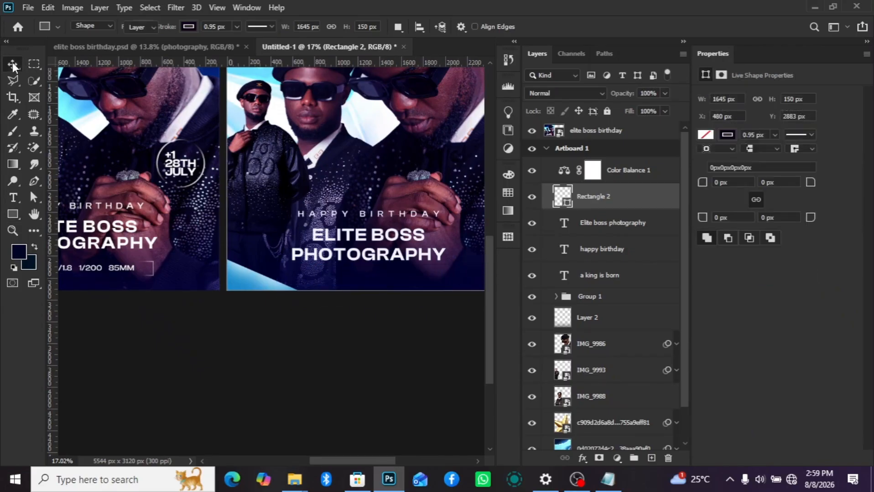
pyautogui.click(727, 135)
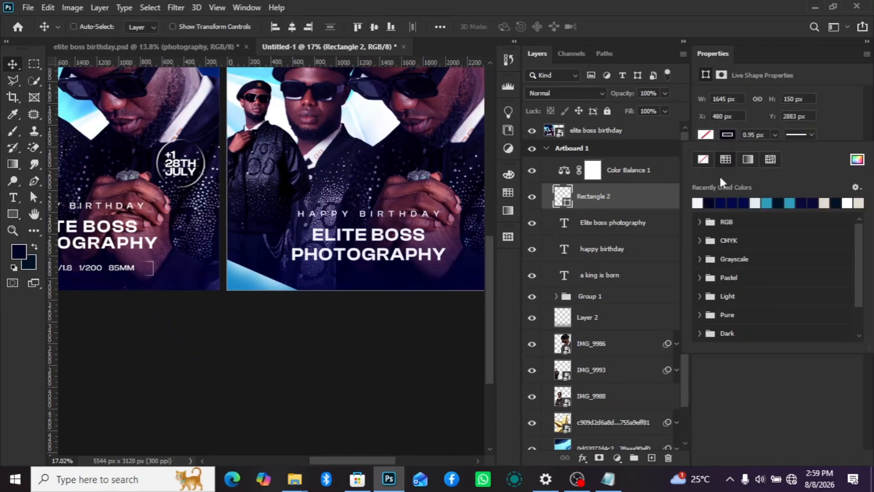
pyautogui.click(698, 202)
pyautogui.click(774, 135)
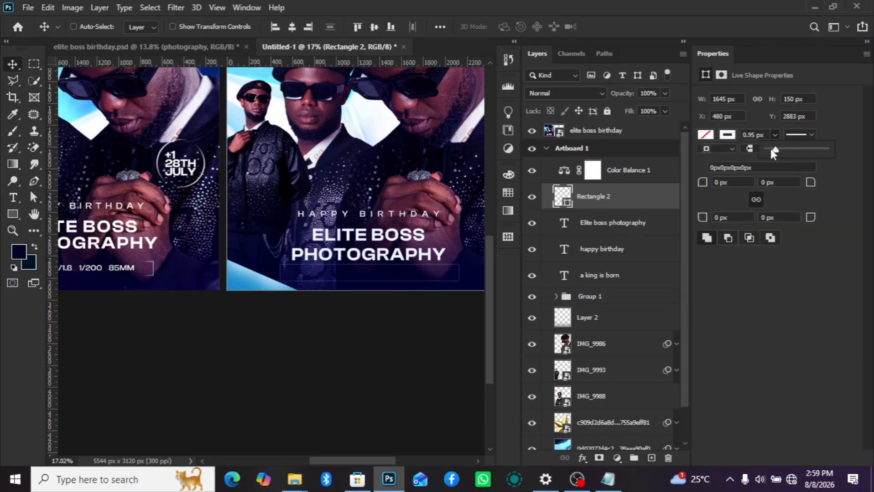
pyautogui.moveTo(774, 151); pyautogui.dragTo(776, 150)
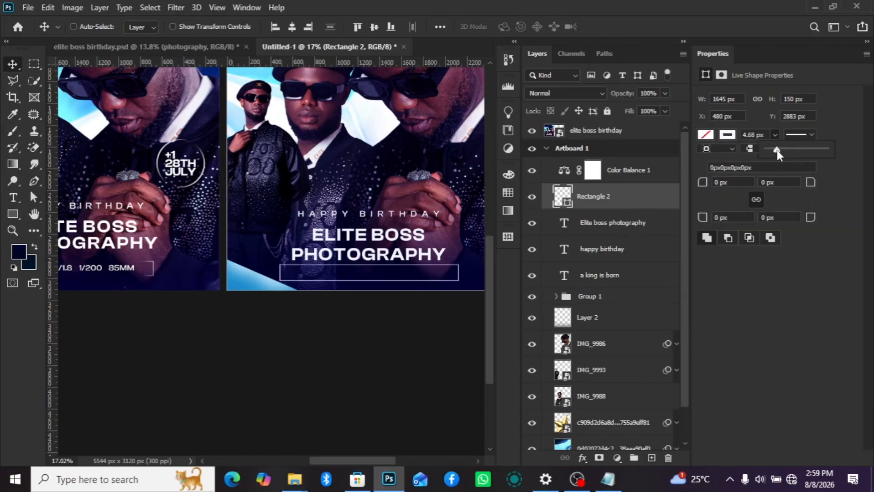
# - Add a layer mask to the rectangle and paint black with a soft 400 px brush to fade its middle, keeping only bracket-like ends
pyautogui.click(667, 201)
pyautogui.click(599, 458)
pyautogui.press('b')
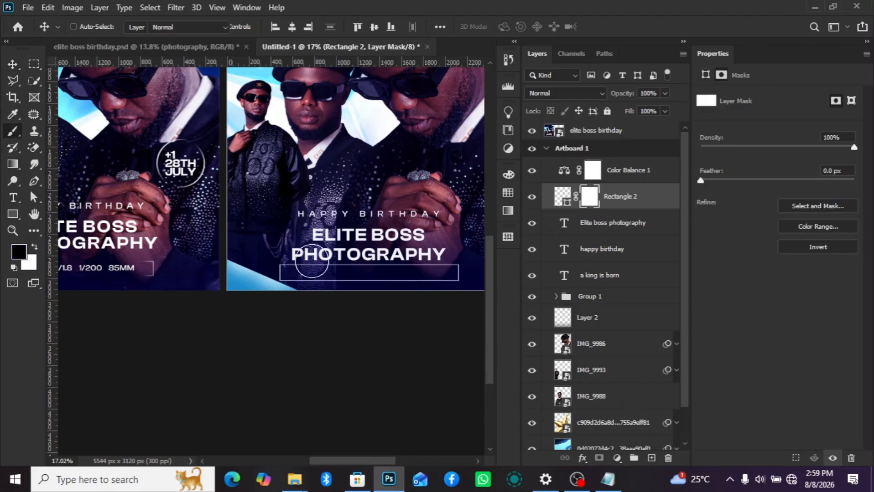
pyautogui.moveTo(378, 319)
pyautogui.mouseDown()
pyautogui.moveTo(360, 203)
pyautogui.moveTo(339, 177)
pyautogui.mouseUp()
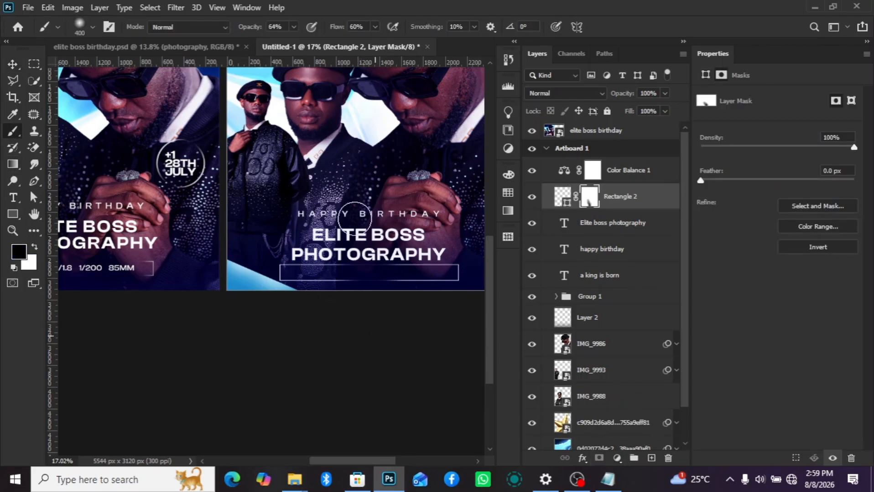
pyautogui.moveTo(406, 328)
pyautogui.mouseDown()
pyautogui.moveTo(392, 270)
pyautogui.moveTo(361, 321)
pyautogui.moveTo(360, 357)
pyautogui.moveTo(330, 318)
pyautogui.moveTo(340, 314)
pyautogui.moveTo(324, 274)
pyautogui.moveTo(327, 317)
pyautogui.moveTo(314, 249)
pyautogui.mouseUp()
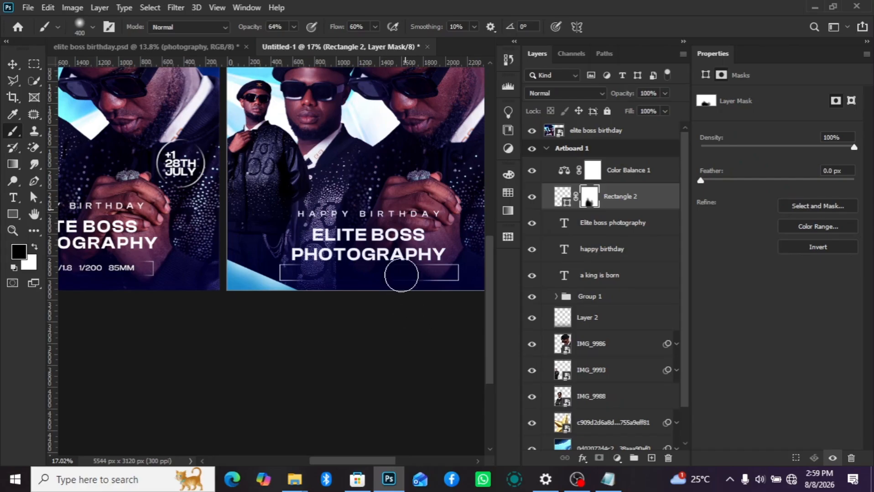
pyautogui.moveTo(432, 323)
pyautogui.mouseDown()
pyautogui.moveTo(434, 252)
pyautogui.moveTo(420, 274)
pyautogui.moveTo(411, 249)
pyautogui.moveTo(354, 272)
pyautogui.moveTo(406, 266)
pyautogui.mouseUp()
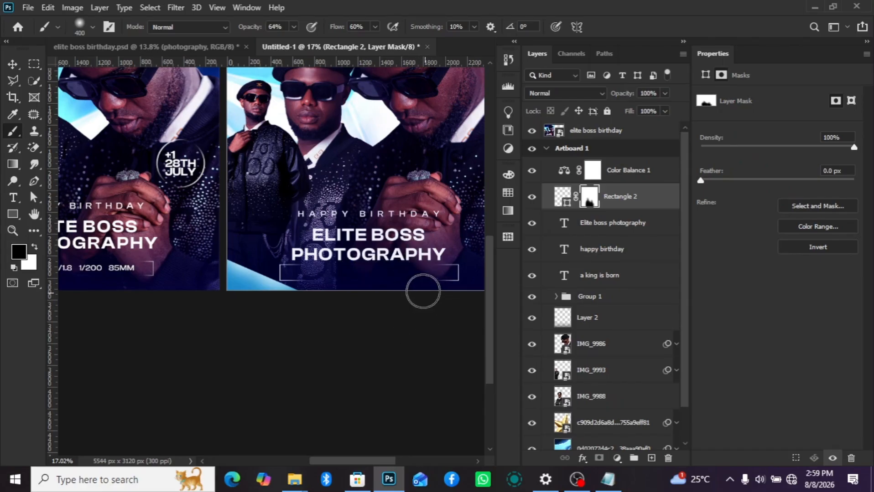
# - Centre the masked rectangle horizontally on the artboard
pyautogui.click(12, 64)
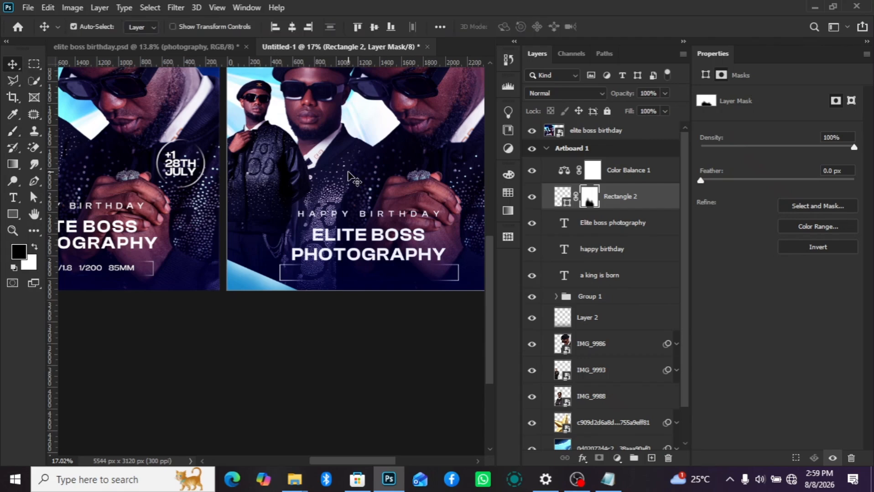
pyautogui.hotkey('ctrl', 'a')
pyautogui.click(288, 30)
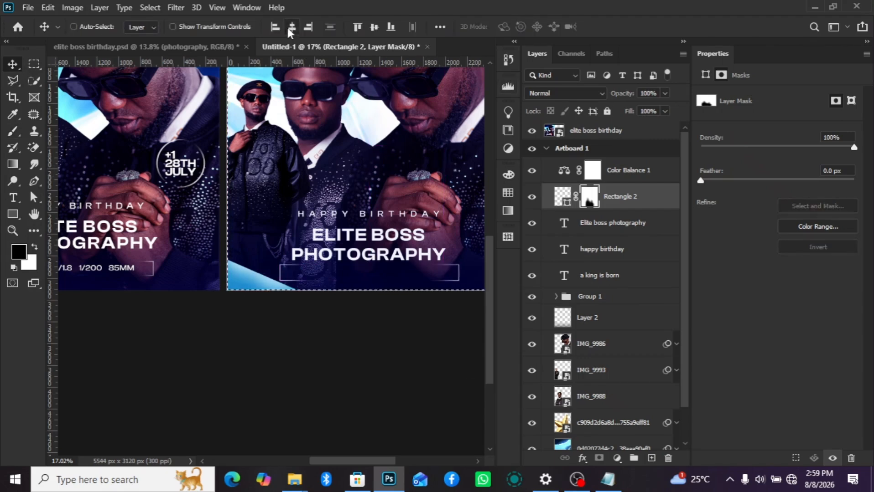
pyautogui.hotkey('ctrl', 'd')
# - Nudge the "Elite boss photography" text and the masked rectangle up together by about 90 px
pyautogui.scroll(-2, 370, 297)
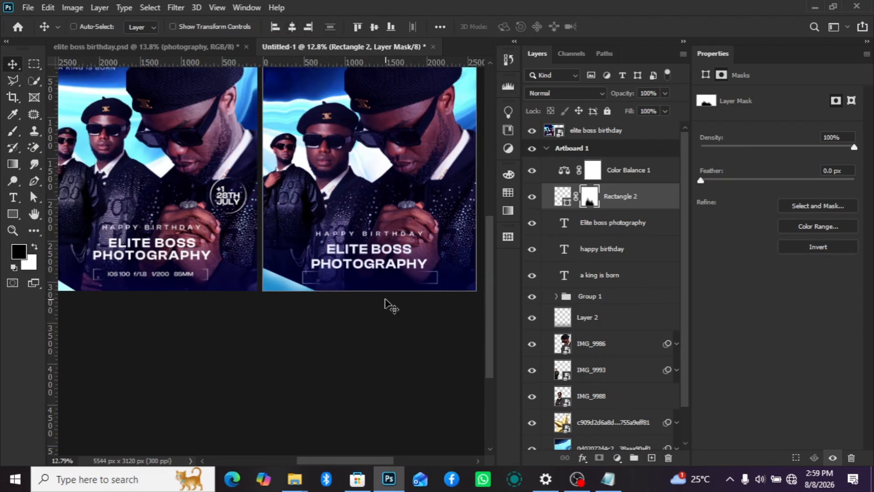
pyautogui.click(607, 223)
pyautogui.keyDown('ctrl'); pyautogui.click(608, 250); pyautogui.keyUp('ctrl')
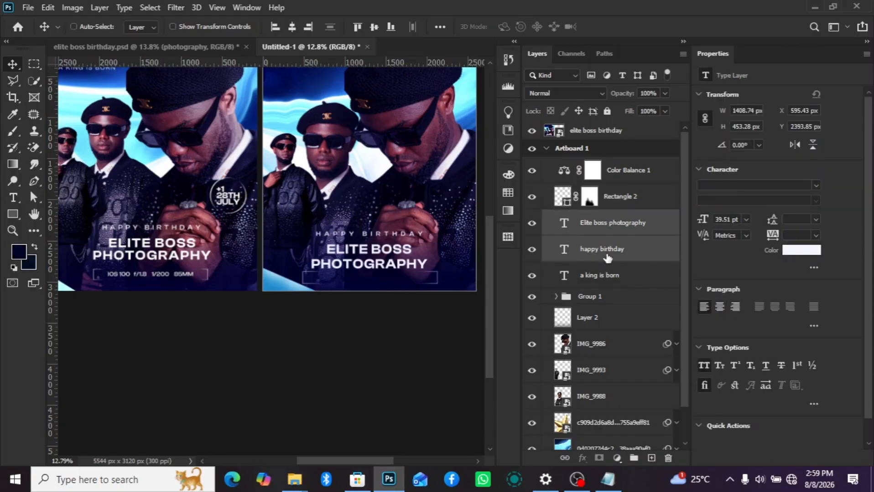
pyautogui.keyDown('shift'); pyautogui.click(627, 206); pyautogui.keyUp('shift')
pyautogui.hotkey('shift', 'Up')
pyautogui.hotkey('shift', 'Up')
pyautogui.hotkey('shift', 'Up')
pyautogui.hotkey('shift', 'Up')
pyautogui.hotkey('shift', 'Up')
pyautogui.hotkey('shift', 'Up')
pyautogui.hotkey('shift', 'Up')
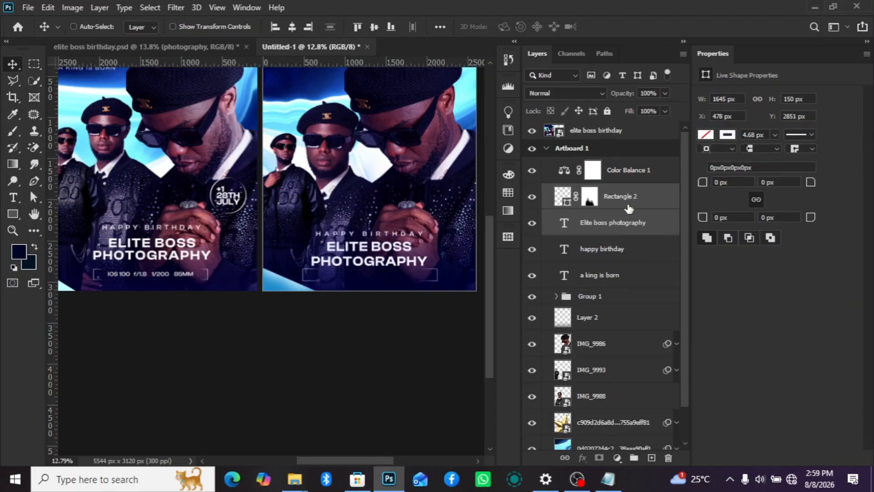
pyautogui.hotkey('shift', 'Up')
pyautogui.hotkey('shift', 'Up')
pyautogui.hotkey('shift', 'Up')
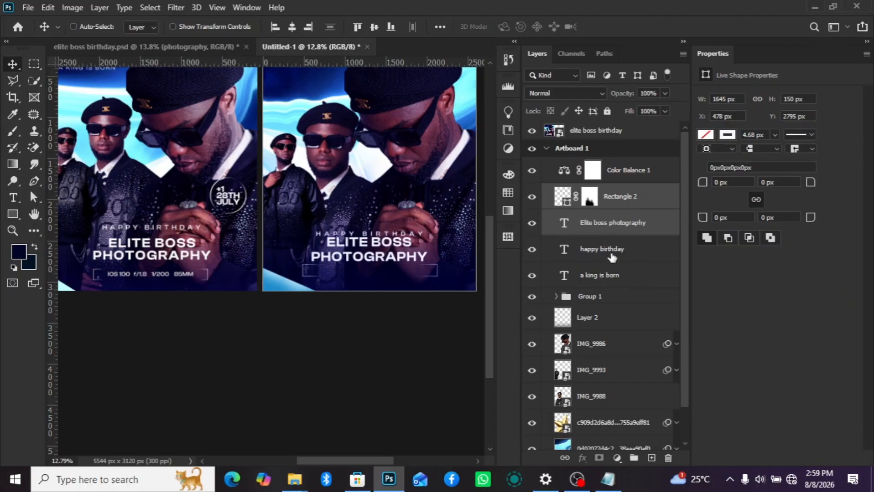
# - Nudge the "happy birthday" text up about 50 px
pyautogui.click(611, 255)
pyautogui.hotkey('shift', 'Up')
pyautogui.hotkey('shift', 'Up')
pyautogui.hotkey('shift', 'Up')
pyautogui.hotkey('shift', 'Up')
pyautogui.hotkey('shift', 'Up')
pyautogui.hotkey('shift', 'Up')
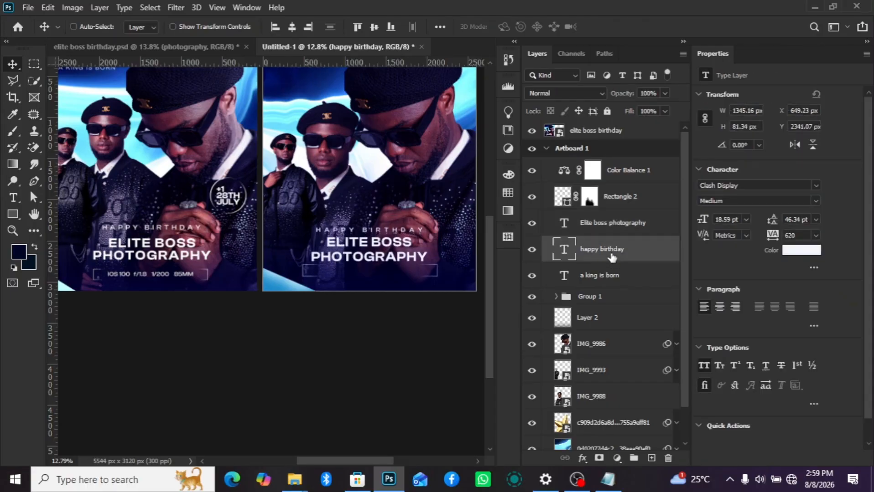
# - Nudge the "Elite boss photography" text slightly down and lower the masked rectangle to Y 2858 px
pyautogui.click(619, 229)
pyautogui.hotkey('shift', 'Down')
pyautogui.hotkey('shift', 'Down')
pyautogui.hotkey('shift', 'Down')
pyautogui.hotkey('shift', 'Down')
pyautogui.hotkey('shift', 'Down')
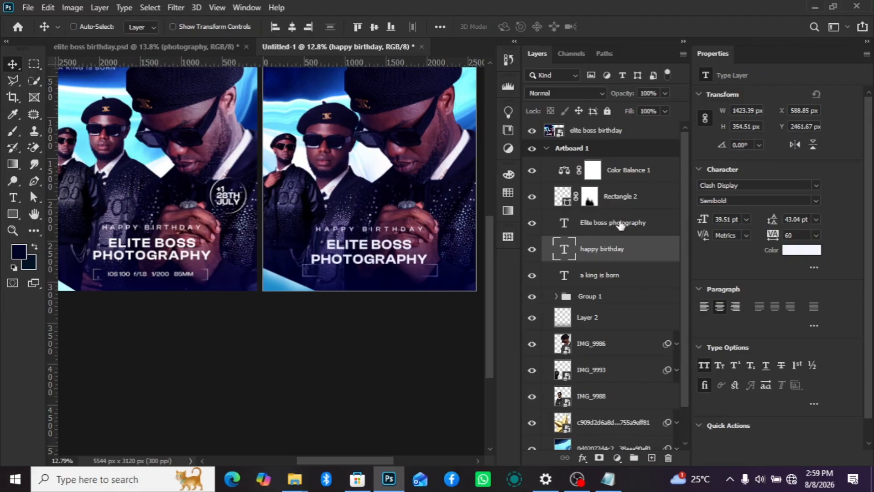
pyautogui.click(622, 203)
pyautogui.hotkey('shift', 'Down')
pyautogui.hotkey('shift', 'Down')
pyautogui.hotkey('shift', 'Down')
pyautogui.hotkey('shift', 'Down')
pyautogui.hotkey('shift', 'Down')
pyautogui.hotkey('shift', 'Down')
pyautogui.hotkey('shift', 'Down')
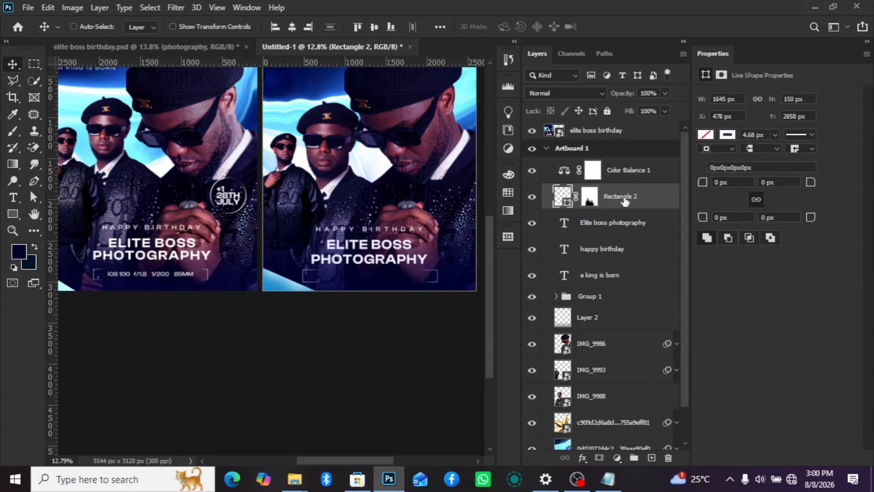
# - Switch to Notepad and copy the line "ios 100 f/1.8 1/200 85mm" from the poster copy
pyautogui.click(603, 298)
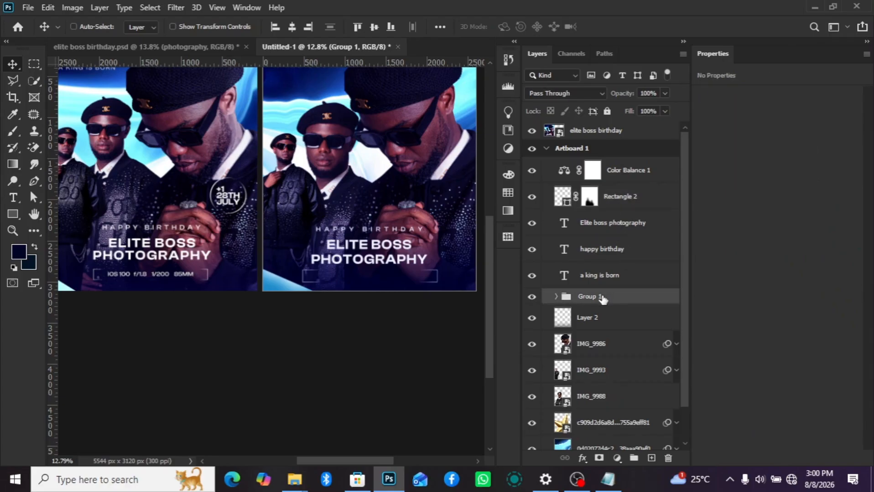
pyautogui.click(620, 204)
pyautogui.click(608, 480)
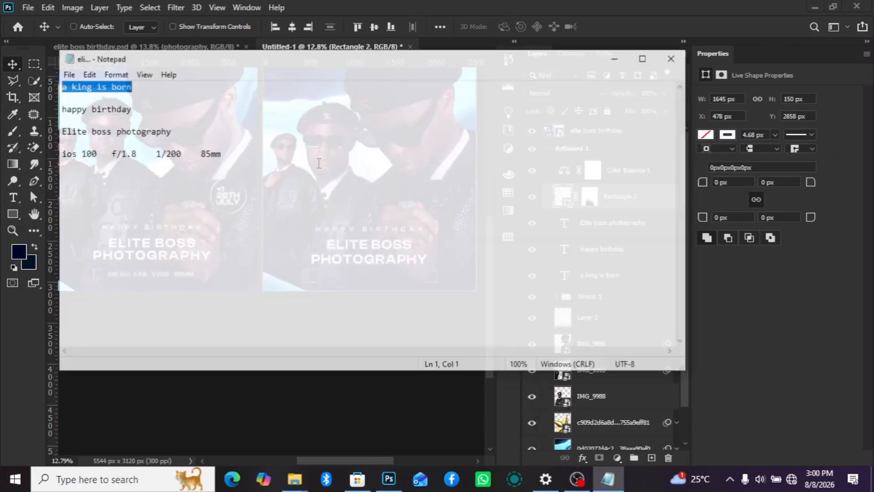
pyautogui.moveTo(36, 141); pyautogui.dragTo(236, 178)
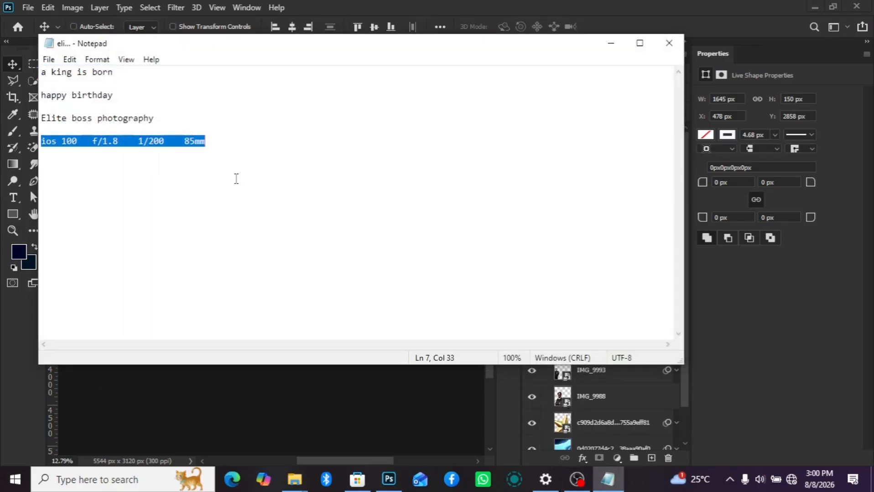
pyautogui.click(611, 43)
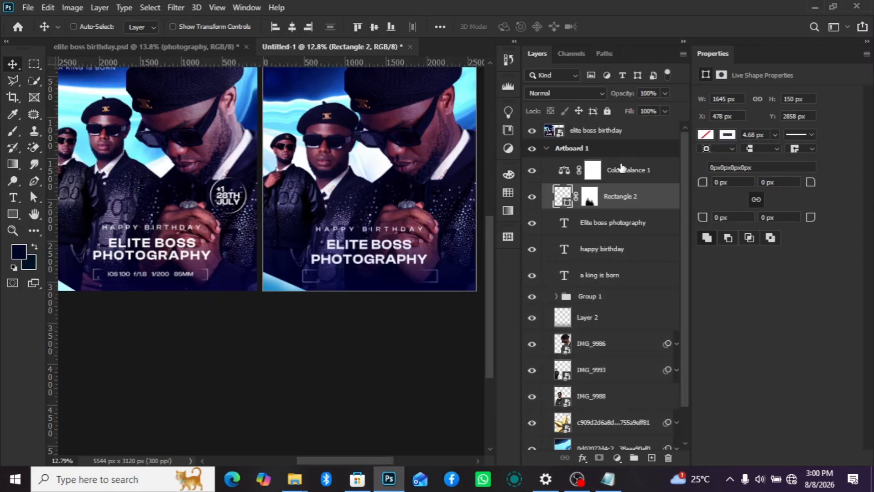
# - Add a layer above the masked rectangle and paste "ios 100 f/1.8 1/200 85mm" into it as a new text line
pyautogui.click(652, 458)
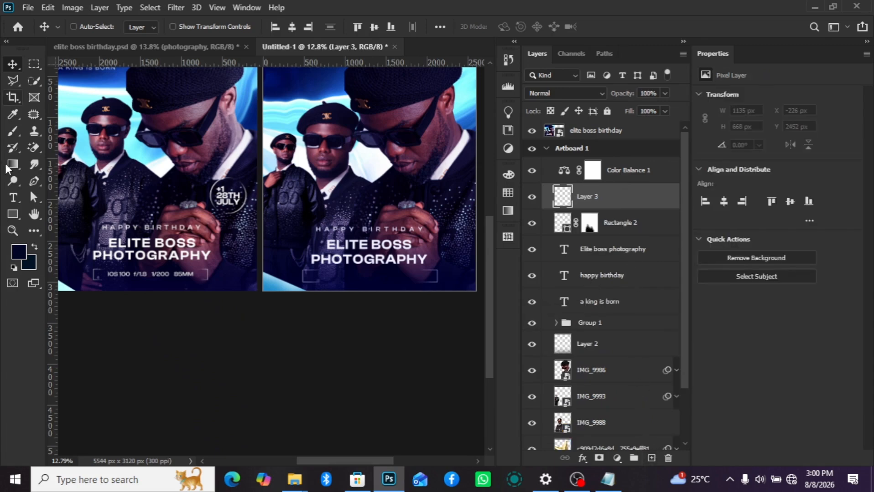
pyautogui.click(12, 198)
pyautogui.scroll(1, 319, 183)
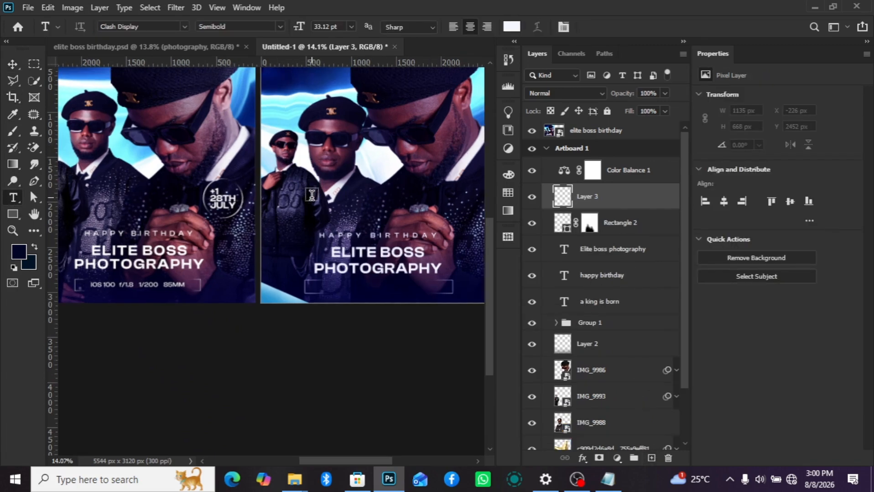
pyautogui.click(311, 195)
pyautogui.write('IOS 100   F/1.8   1/200   85MM')
pyautogui.click(13, 64)
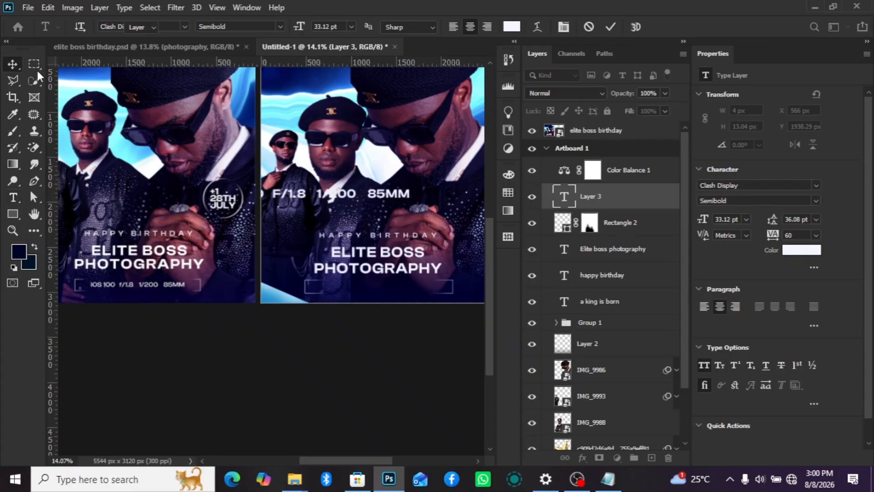
# - Move the camera-settings text inside the bracket frame and scale it down to about 1369 px wide and 92 px high
pyautogui.moveTo(380, 201); pyautogui.dragTo(413, 288)
pyautogui.hotkey('ctrl', 't')
pyautogui.scroll(1, 485, 303)
pyautogui.press('Return')
pyautogui.press('Return')
pyautogui.scroll(-3, 425, 325)
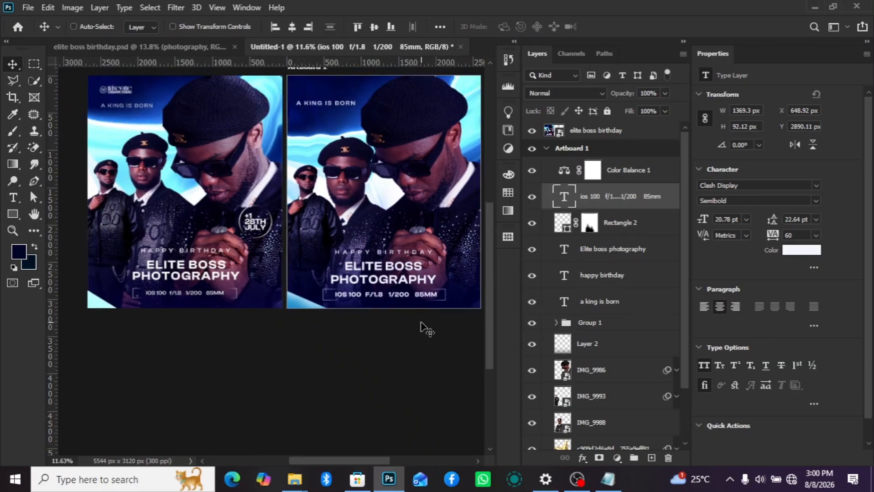
# - Set the camera-settings text to Clash Display Regular and centre it horizontally on the artboard
pyautogui.scroll(1, 426, 329)
pyautogui.click(815, 200)
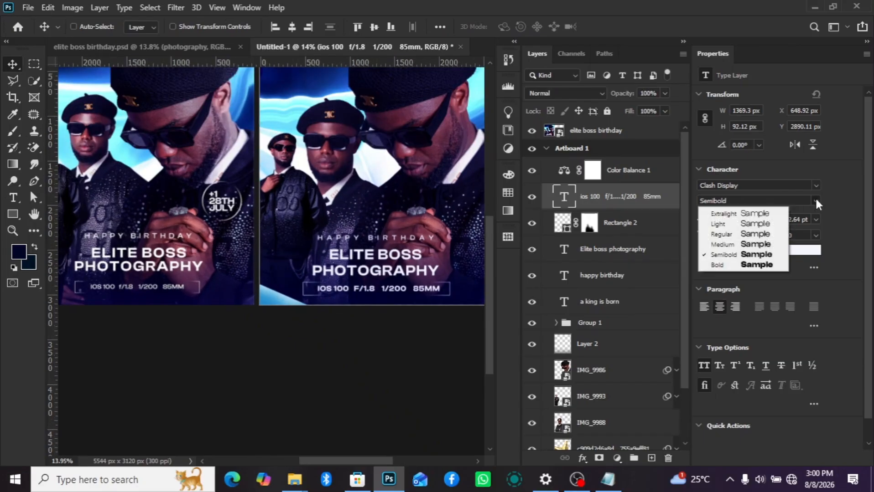
pyautogui.click(737, 234)
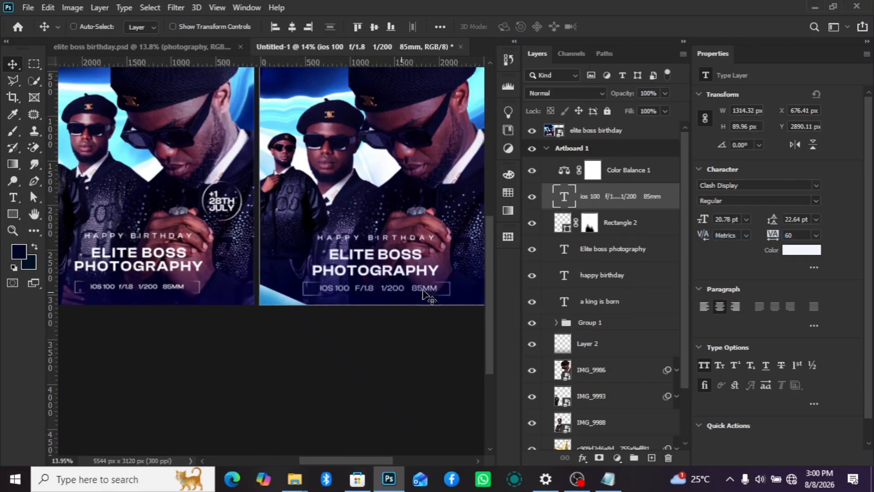
pyautogui.scroll(1, 400, 305)
pyautogui.hotkey('ctrl', 'a')
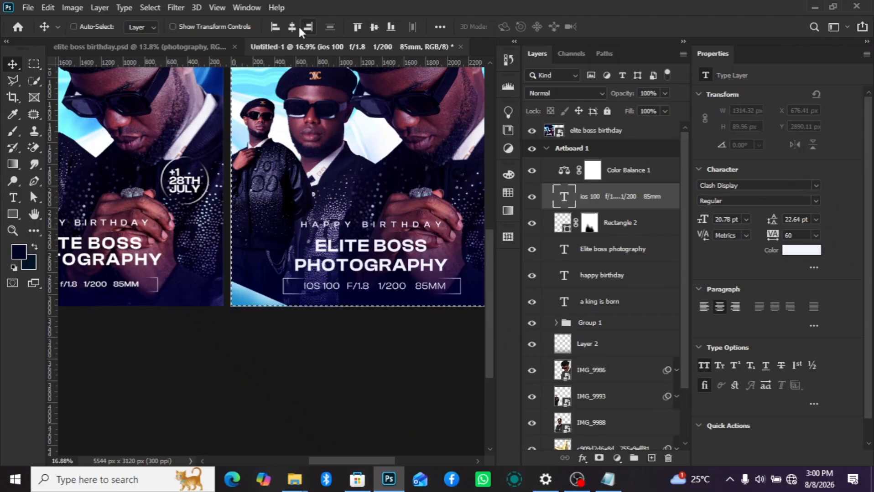
pyautogui.click(292, 27)
pyautogui.hotkey('ctrl', 'd')
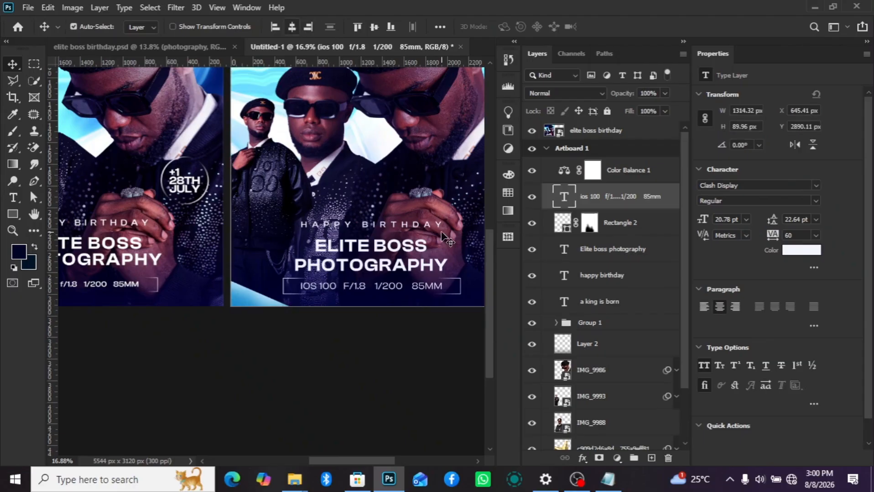
# - Nudge the camera-settings text down about 5 px and the bracket rectangle down to Y 2868 px
pyautogui.hotkey('shift', 'Down')
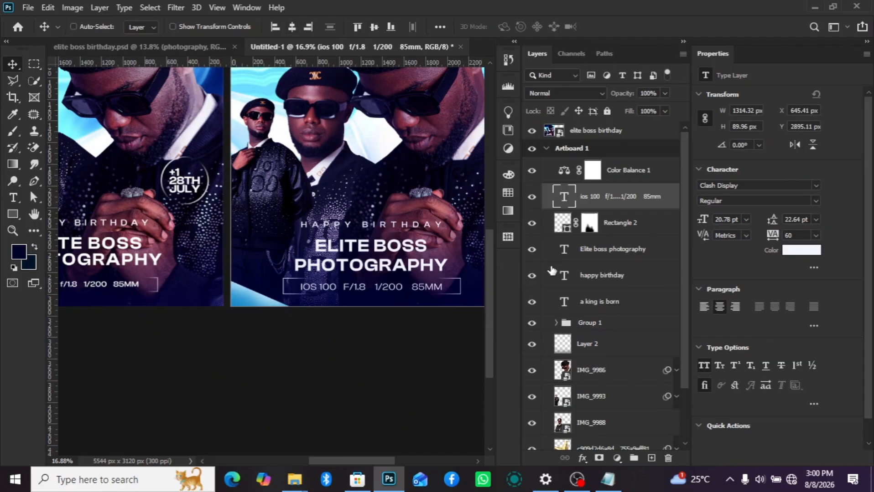
pyautogui.click(628, 223)
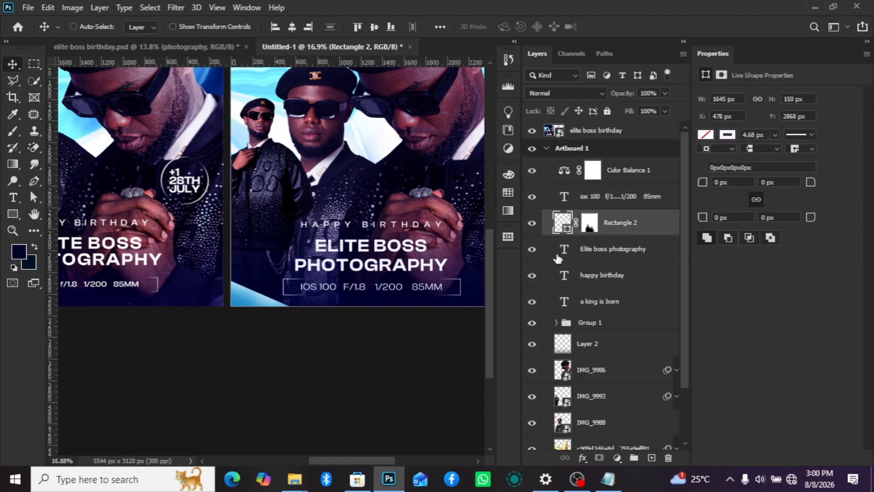
# - Add a layer above the camera-settings text and draw an unfilled circle about 444 px across beside the clasped hands
pyautogui.scroll(-2, 368, 248)
pyautogui.scroll(2, 372, 262)
pyautogui.scroll(3, 292, 237)
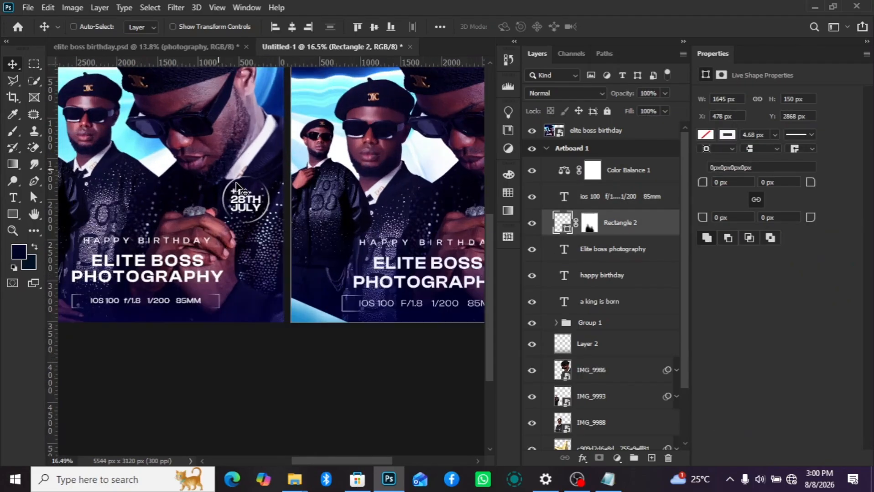
pyautogui.scroll(-4, 228, 203)
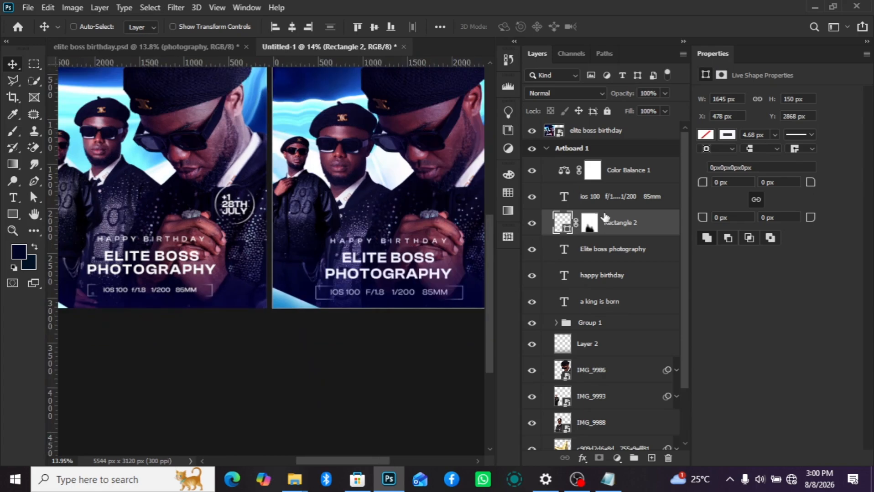
pyautogui.click(652, 460)
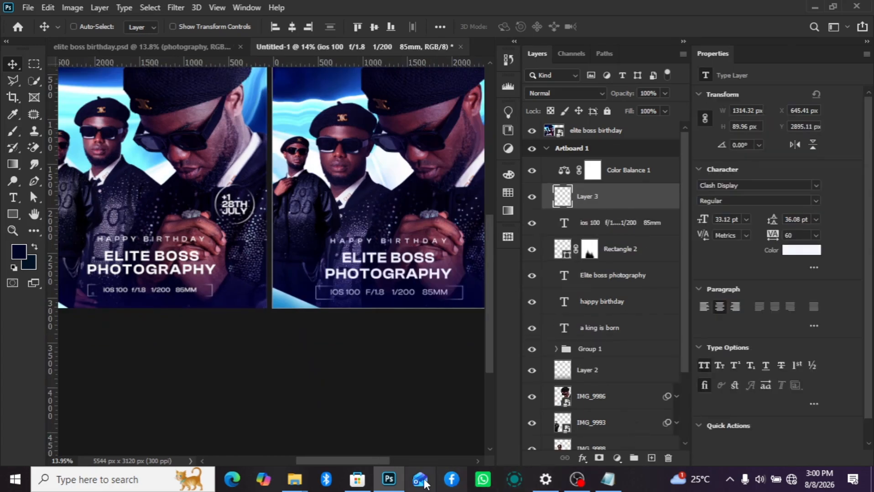
pyautogui.moveTo(380, 461); pyautogui.dragTo(407, 462)
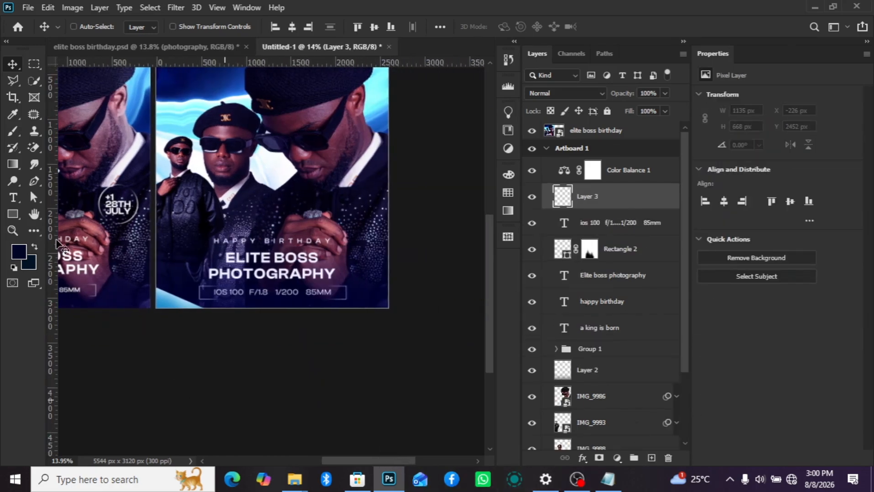
pyautogui.rightClick(13, 217)
pyautogui.click(55, 240)
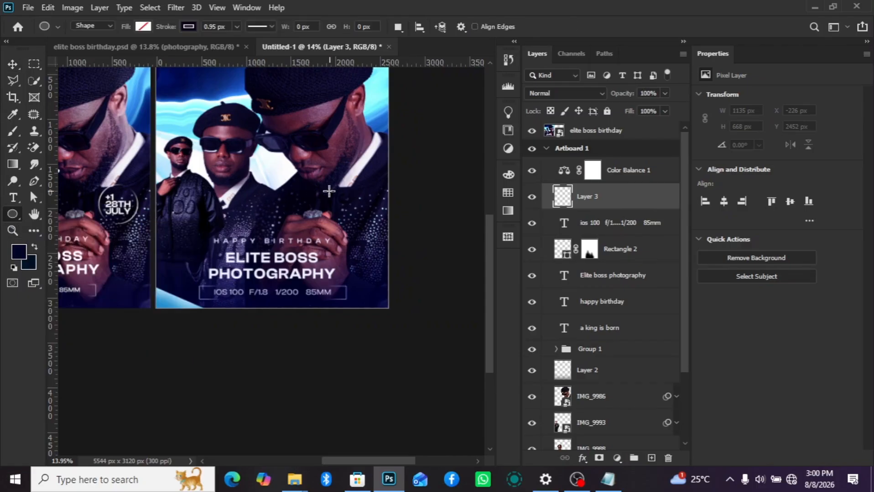
pyautogui.moveTo(329, 191); pyautogui.dragTo(369, 232)
pyautogui.press('v')
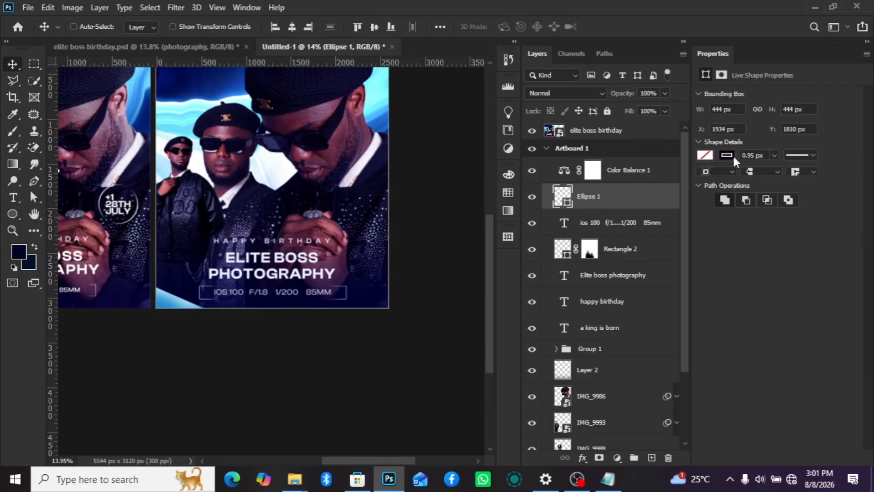
# - Give the circle's stroke a linear gradient from the Basics black-to-white preset and recolour its black stop to white
pyautogui.click(728, 156)
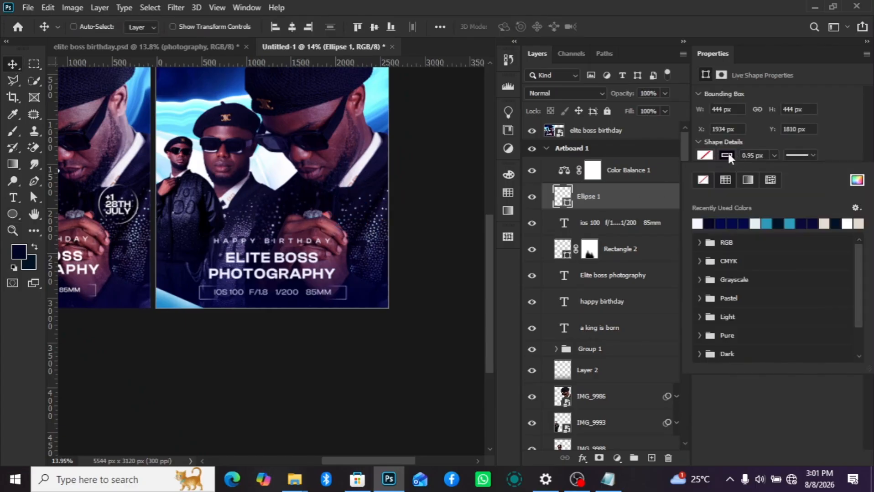
pyautogui.click(748, 180)
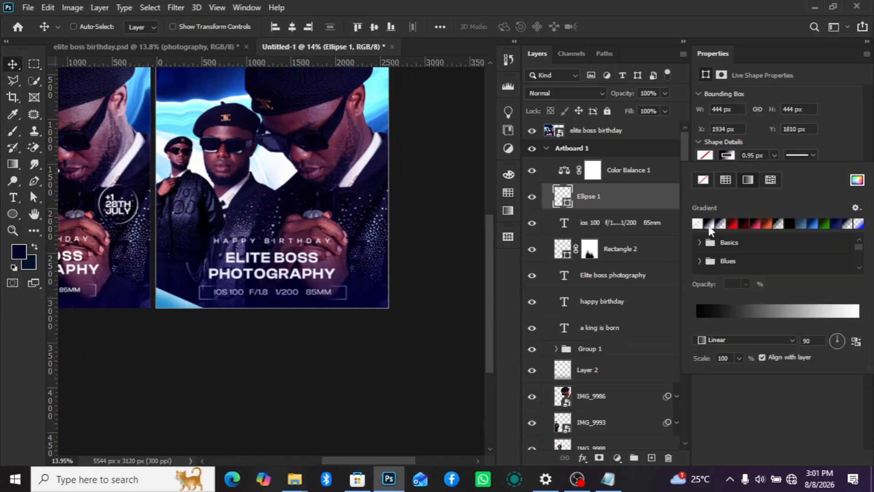
pyautogui.click(697, 224)
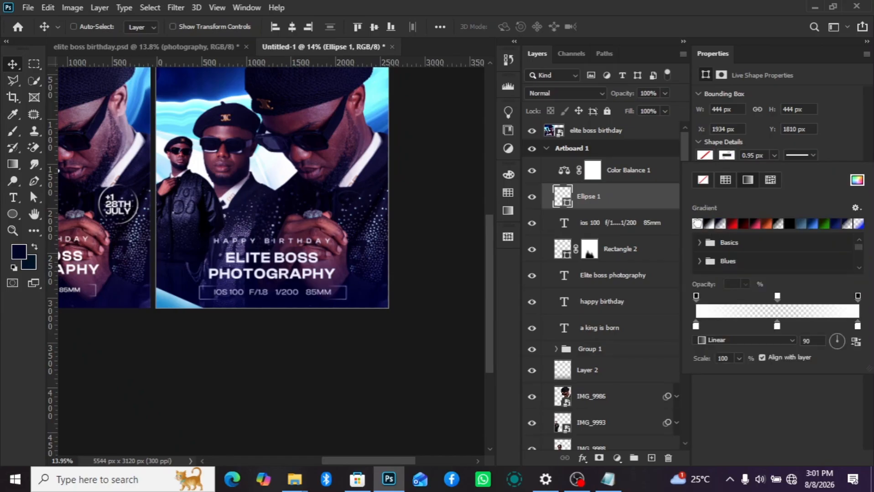
pyautogui.click(702, 245)
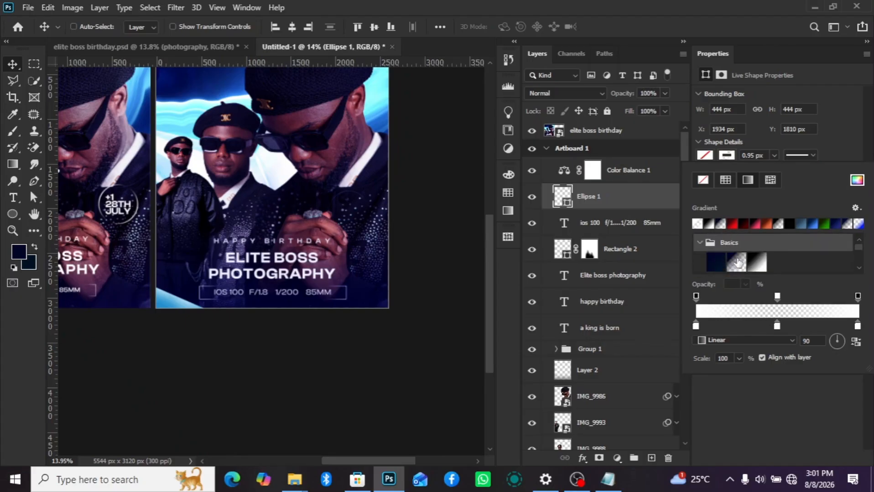
pyautogui.click(757, 264)
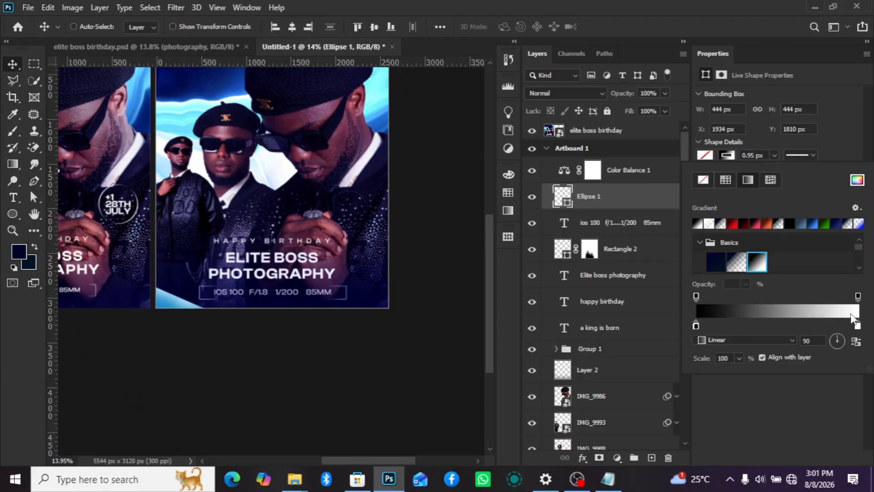
pyautogui.doubleClick(695, 326)
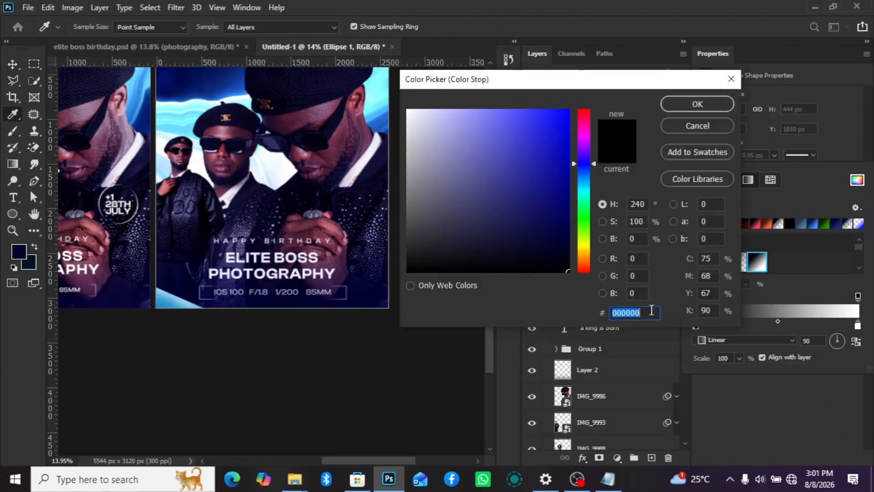
pyautogui.moveTo(417, 119); pyautogui.dragTo(405, 108)
pyautogui.click(694, 104)
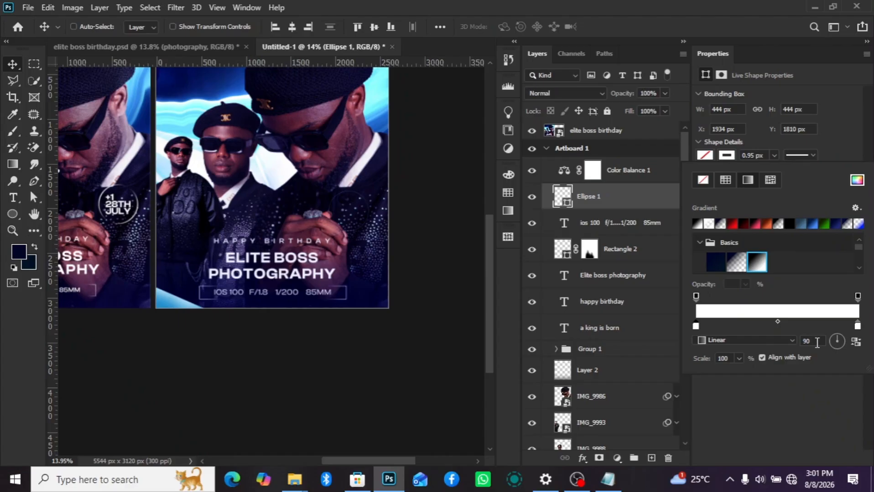
# - Add a middle colour stop to the circle's stroke gradient at location 50%
pyautogui.click(775, 318)
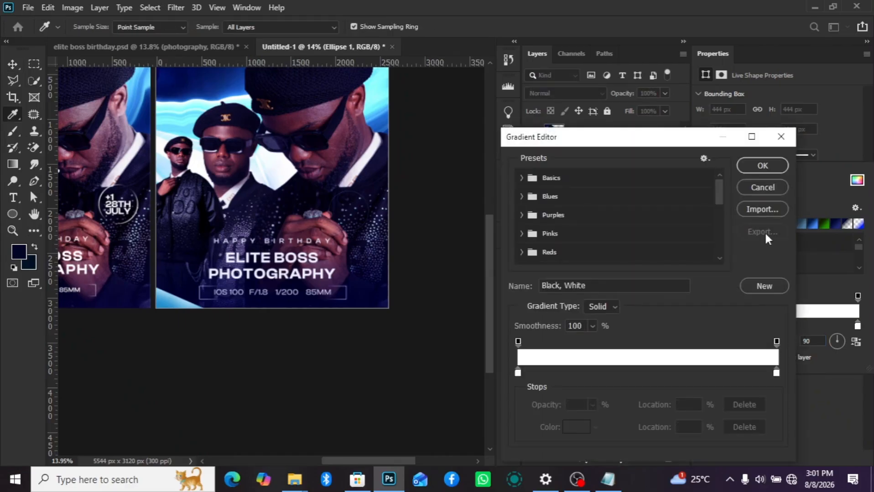
pyautogui.click(641, 373)
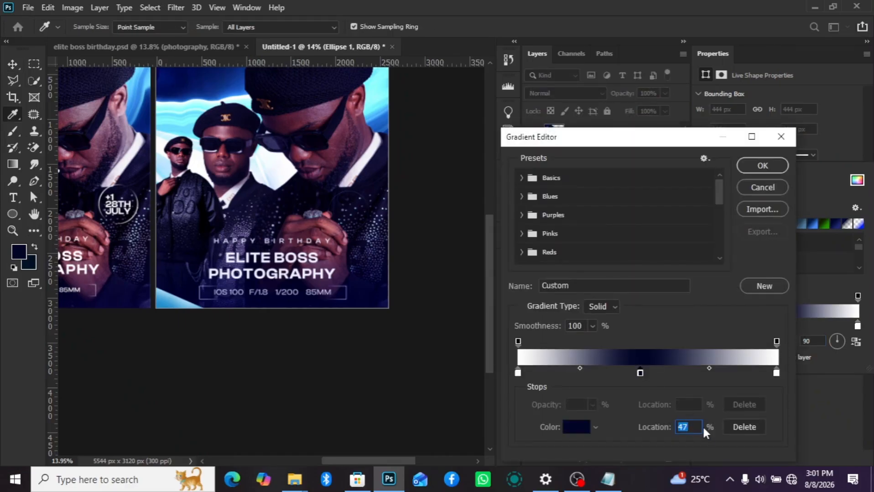
pyautogui.write('5')
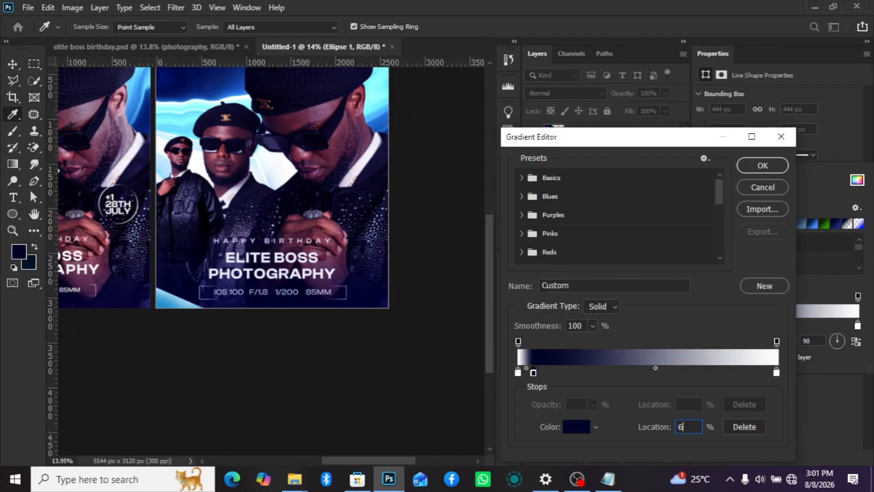
pyautogui.write('0')
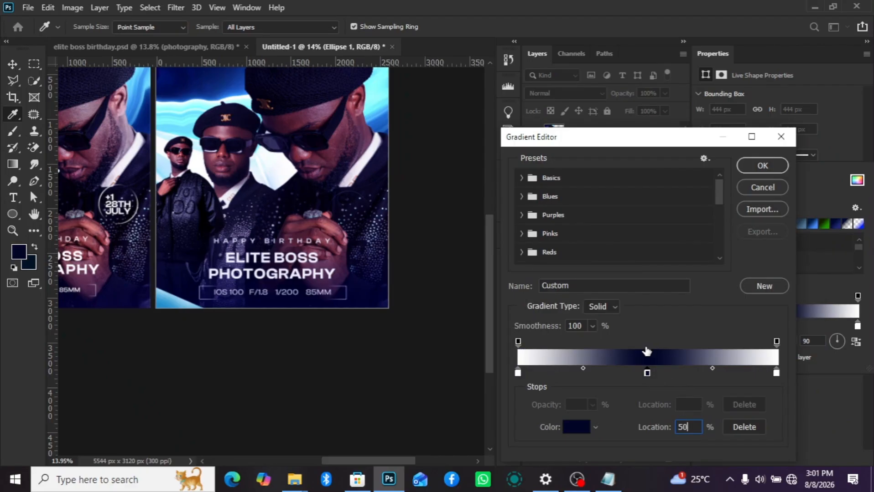
# - Add an opacity stop at location 50% of the stroke gradient, set it to 0% opacity and apply the gradient
pyautogui.click(642, 345)
pyautogui.click(688, 405)
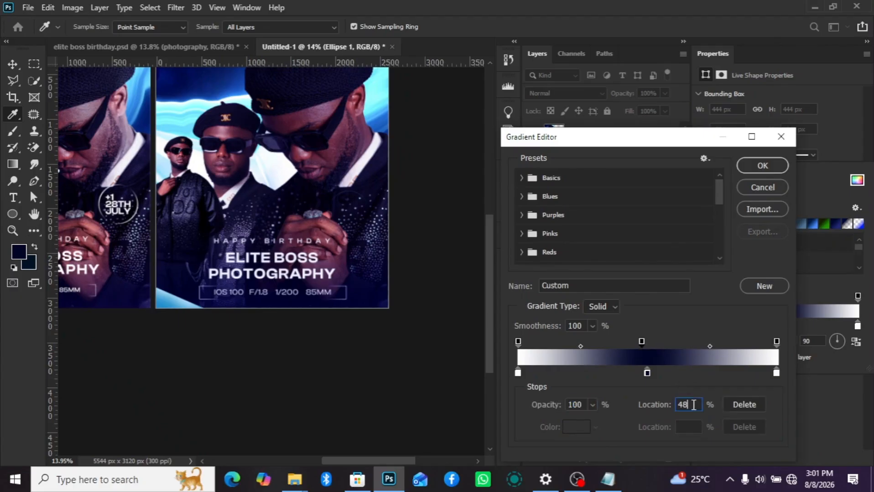
pyautogui.write('50')
pyautogui.click(592, 405)
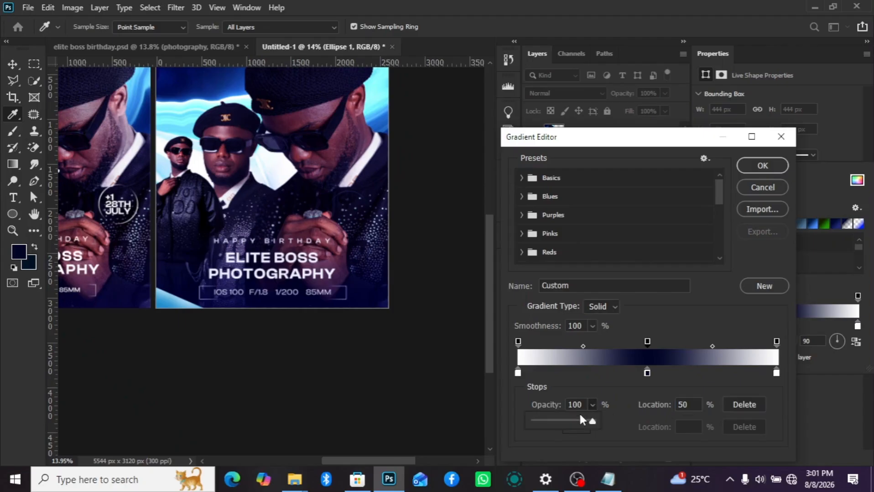
pyautogui.moveTo(535, 422); pyautogui.dragTo(527, 423)
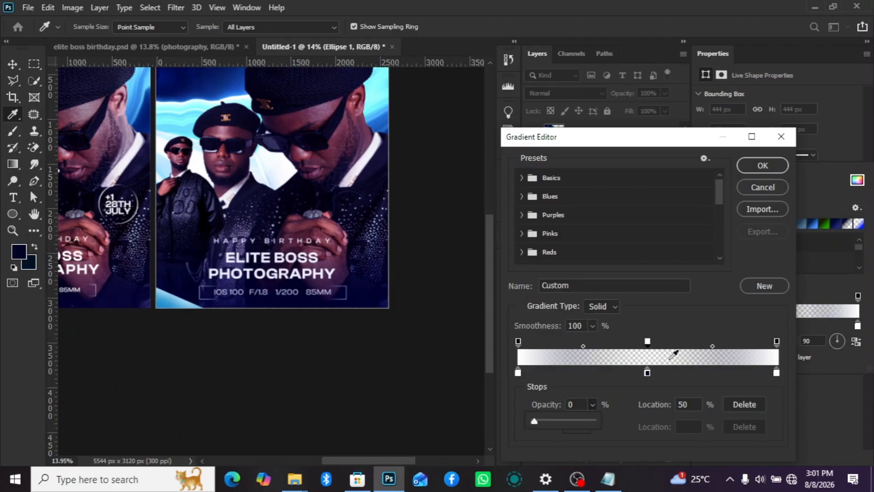
pyautogui.click(763, 166)
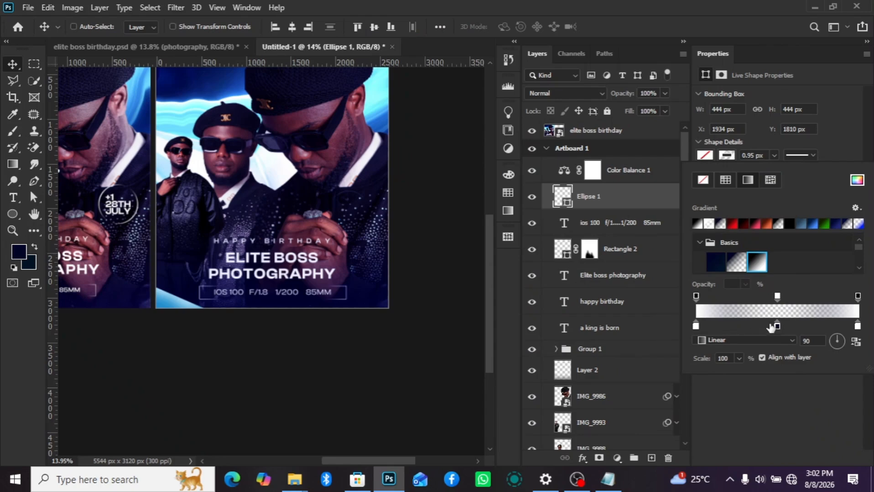
# - Recolour the stroke gradient's dark navy middle stop to white
pyautogui.doubleClick(777, 325)
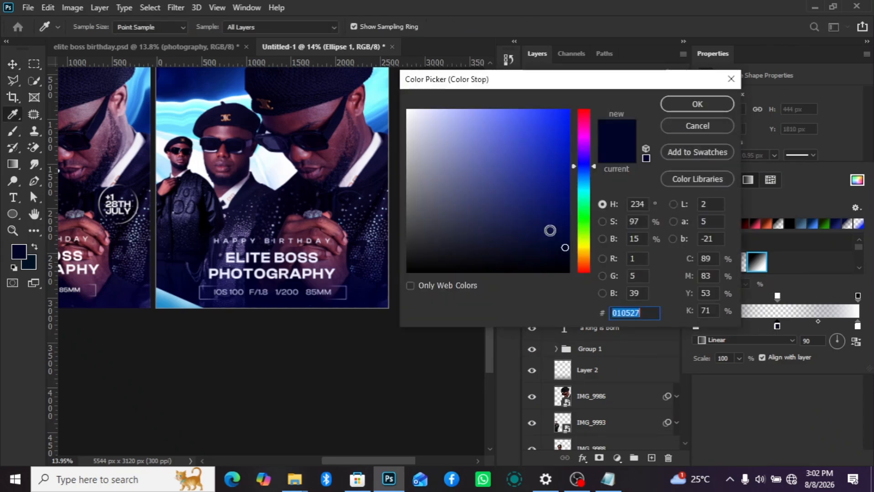
pyautogui.click(693, 104)
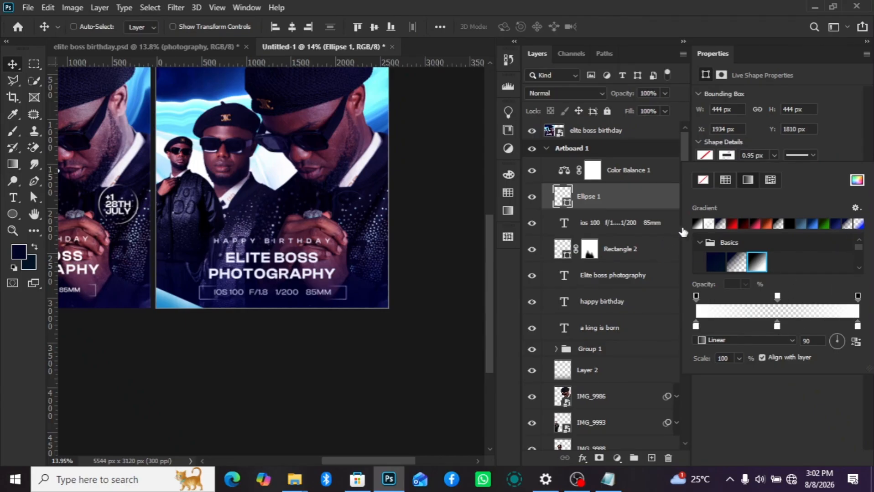
pyautogui.click(623, 201)
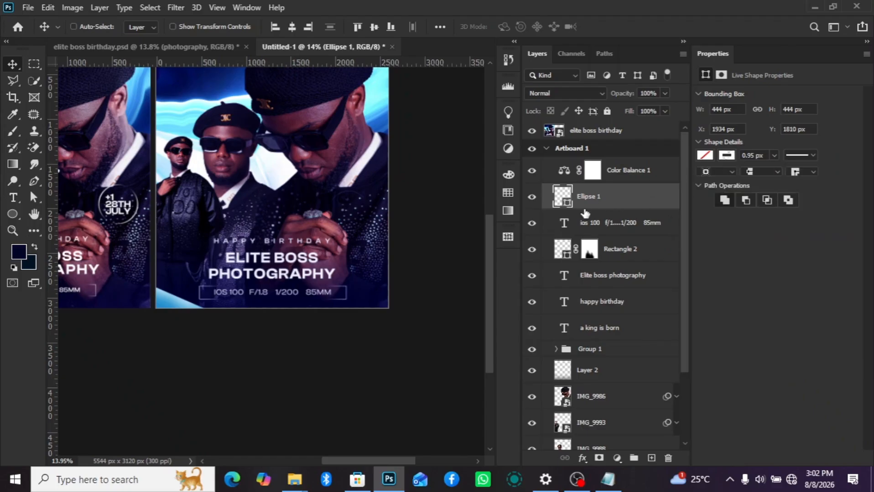
# - Thicken the circle's stroke to 15.60 px
pyautogui.click(774, 155)
pyautogui.moveTo(770, 171); pyautogui.dragTo(778, 171)
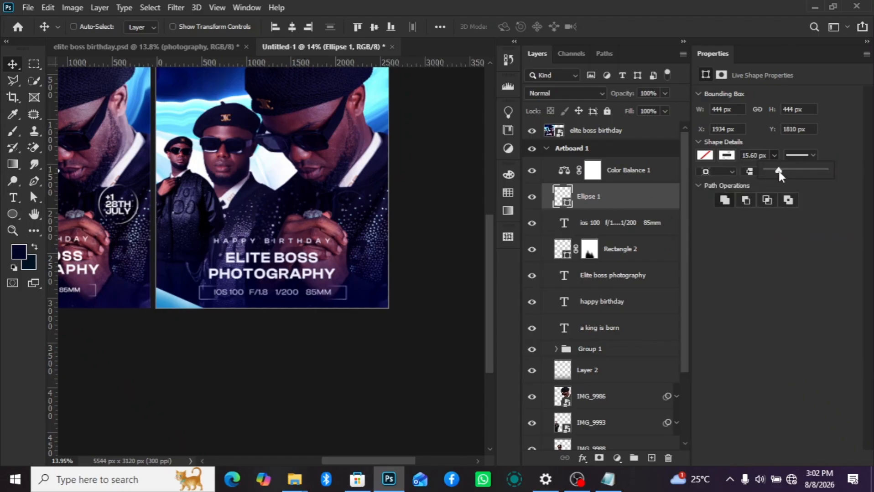
pyautogui.scroll(3, 351, 224)
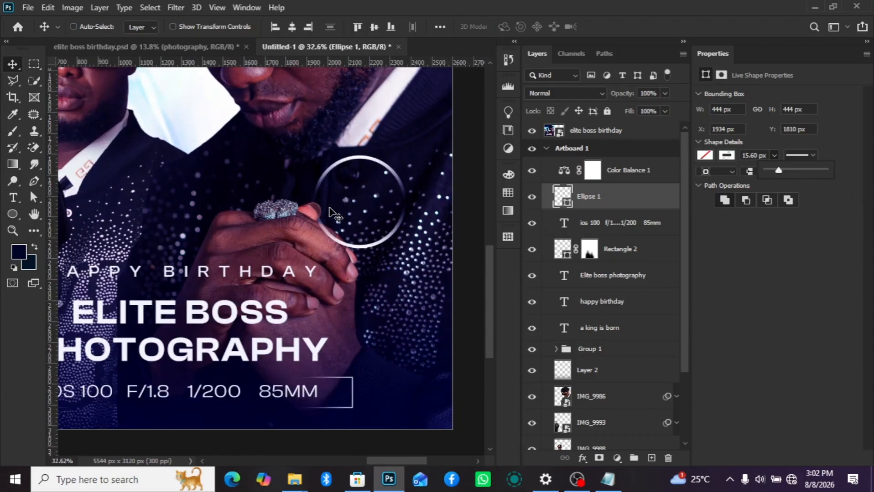
# - Rotate the circle's stroke gradient to an angle of 101 degrees
pyautogui.click(726, 155)
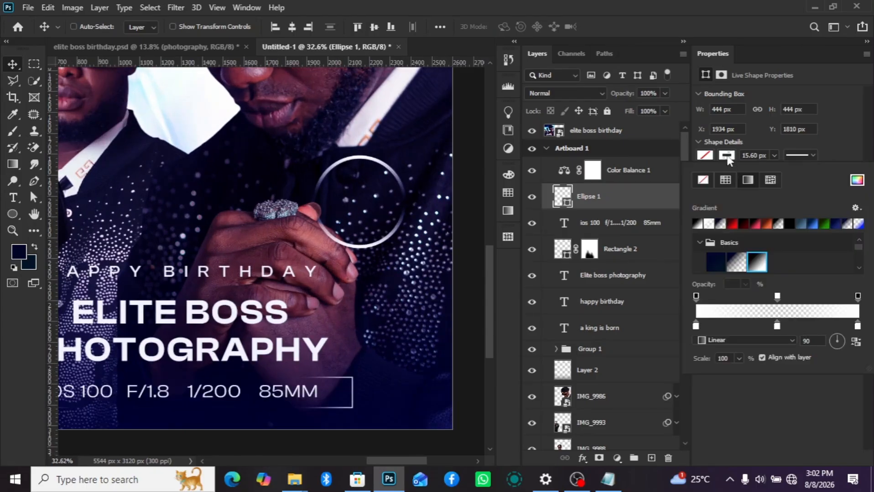
pyautogui.click(836, 342)
pyautogui.moveTo(835, 342); pyautogui.dragTo(837, 342)
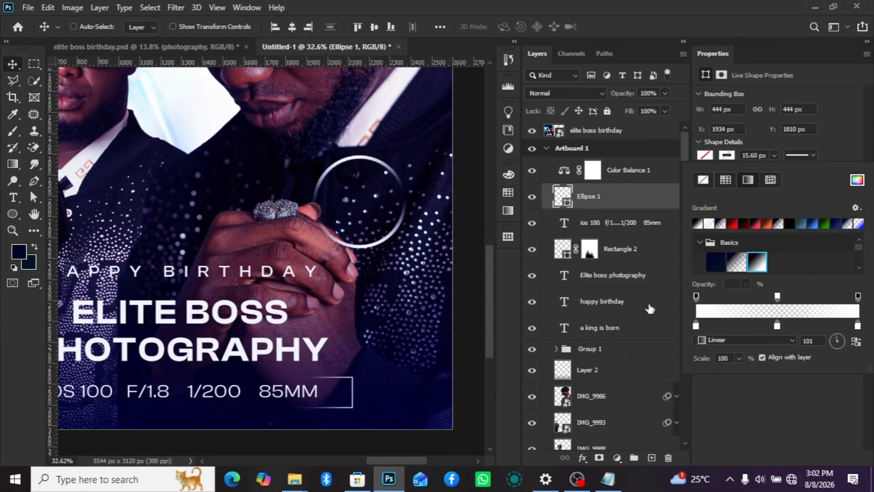
pyautogui.scroll(-3, 435, 221)
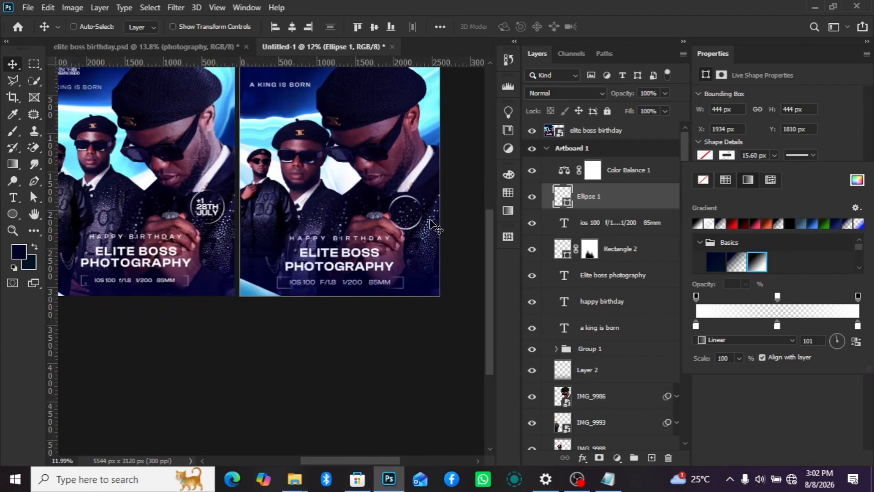
pyautogui.click(553, 204)
# - Set the circle's stroke width to 7 px
pyautogui.moveTo(752, 155); pyautogui.dragTo(733, 158)
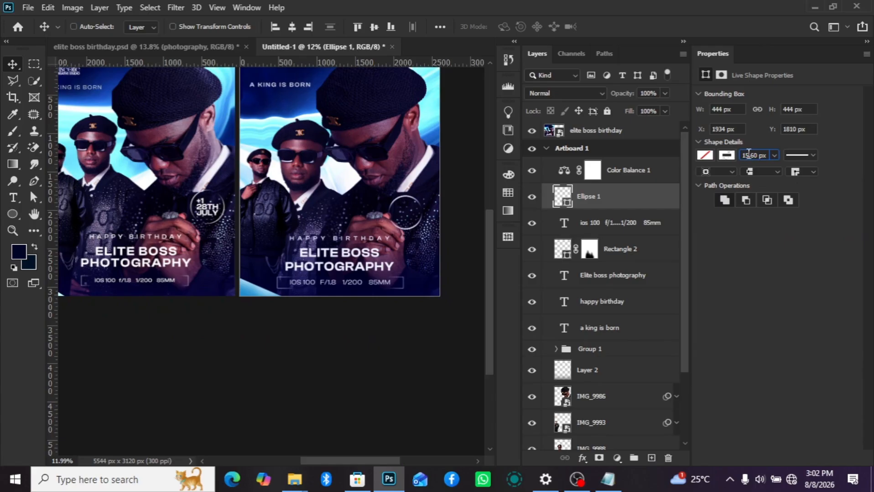
pyautogui.press('Return')
pyautogui.scroll(2, 403, 234)
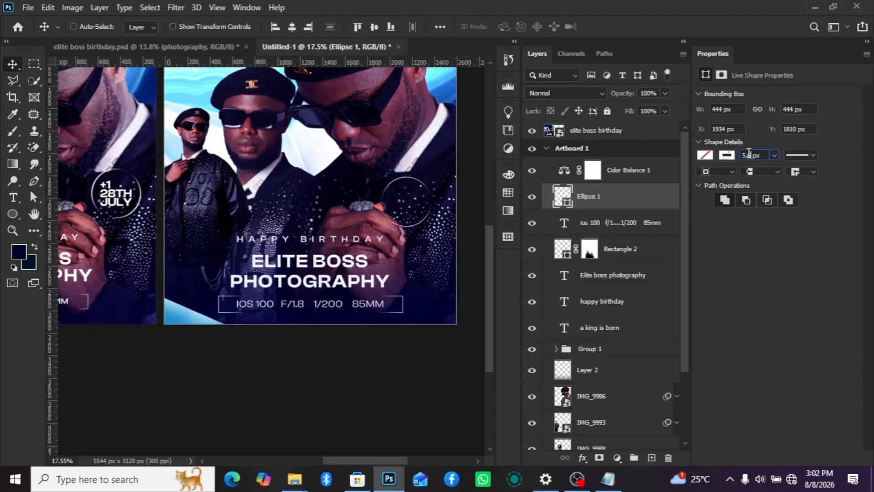
pyautogui.press('Return')
pyautogui.scroll(-2, 436, 222)
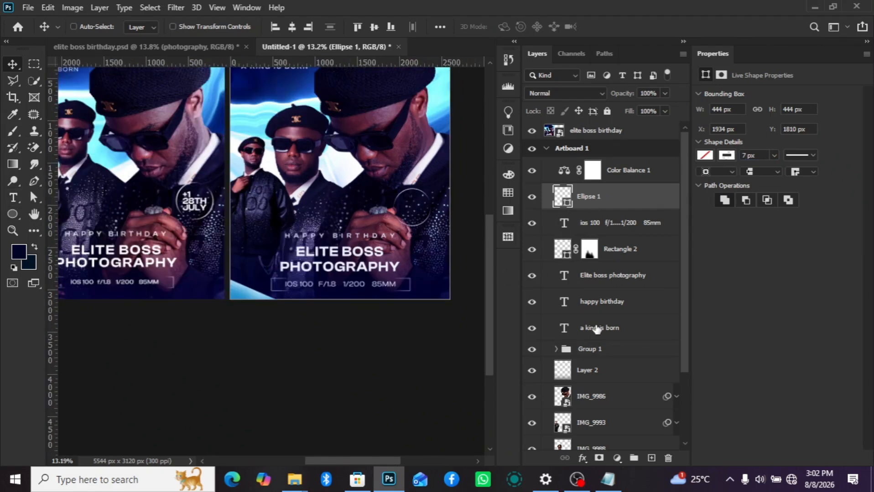
# - Bring the "+1 28th july" text from elite boss birthday.psd into the poster and move it inside the circle
pyautogui.click(651, 458)
pyautogui.click(12, 197)
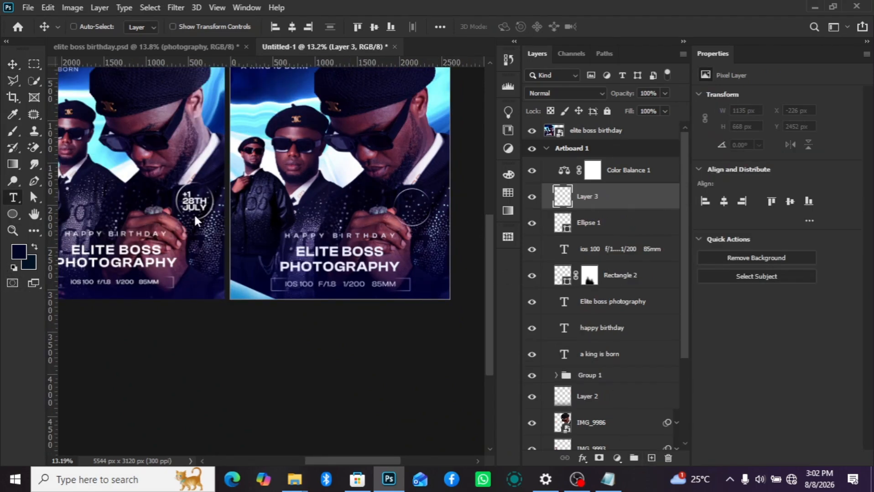
pyautogui.scroll(1, 360, 193)
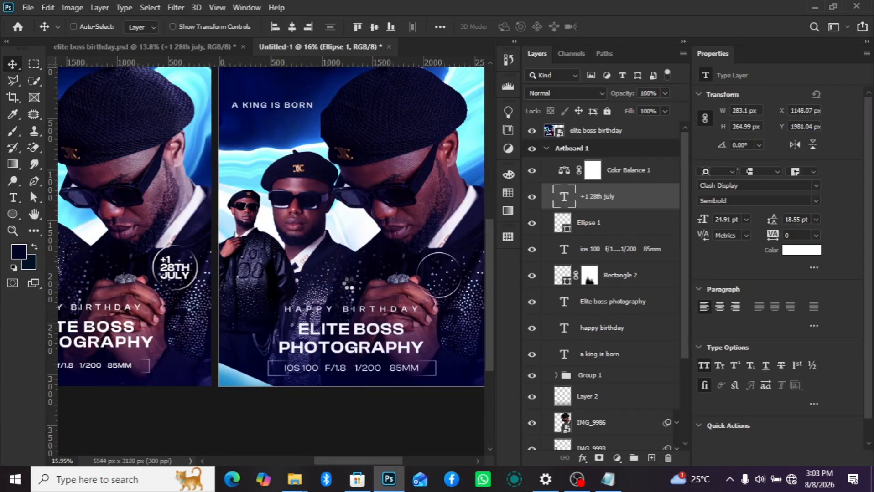
pyautogui.moveTo(358, 288); pyautogui.dragTo(456, 277)
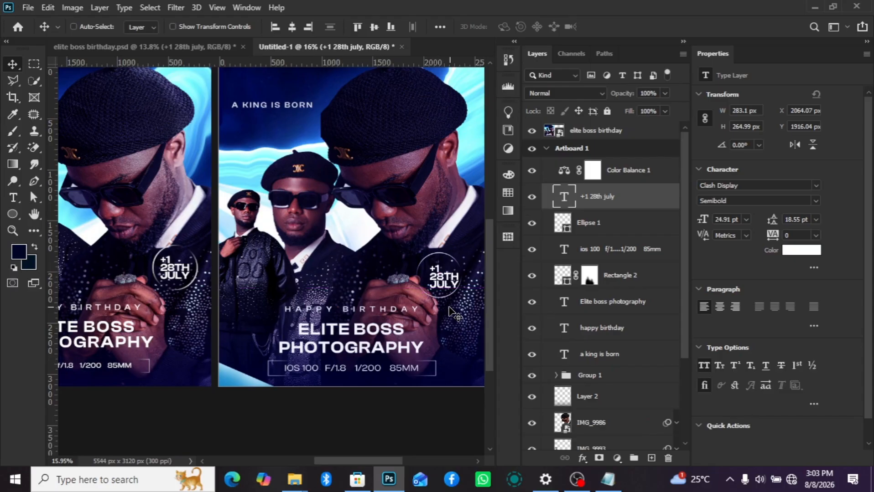
# - Nudge the "+1 28th july" text to about X 2036 px and Y 1895 px within the circle
pyautogui.press('Left')
pyautogui.press('Left')
pyautogui.press('Left')
pyautogui.press('Left')
pyautogui.press('Left')
pyautogui.press('Left')
pyautogui.press('Left')
pyautogui.press('Left')
pyautogui.press('Left')
pyautogui.press('Left')
pyautogui.press('Left')
pyautogui.press('Left')
pyautogui.press('Left')
pyautogui.press('Left')
pyautogui.press('Left')
pyautogui.press('Left')
pyautogui.press('Left')
pyautogui.press('Left')
pyautogui.press('Left')
pyautogui.press('Left')
pyautogui.press('Up')
pyautogui.press('Up')
pyautogui.press('Up')
pyautogui.press('Up')
pyautogui.press('Up')
pyautogui.press('Up')
pyautogui.press('Up')
pyautogui.press('Up')
pyautogui.press('Up')
pyautogui.press('Up')
pyautogui.press('Up')
pyautogui.press('Up')
pyautogui.press('Up')
pyautogui.press('Up')
pyautogui.press('Up')
pyautogui.press('Up')
pyautogui.press('Up')
pyautogui.press('Up')
pyautogui.press('Up')
pyautogui.press('Up')
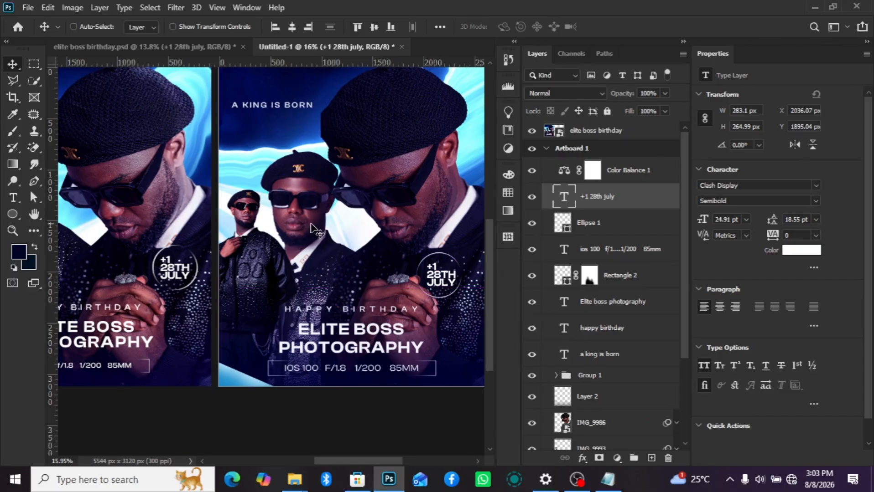
pyautogui.scroll(-2, 315, 230)
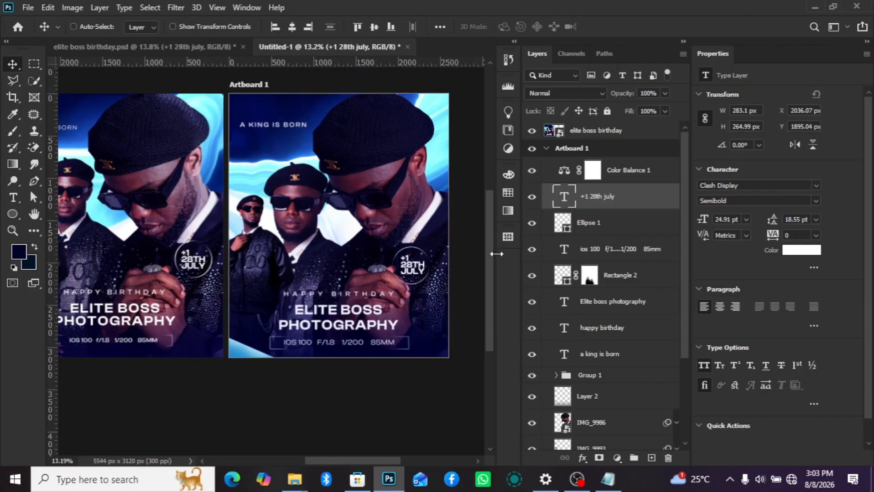
pyautogui.scroll(1, 456, 157)
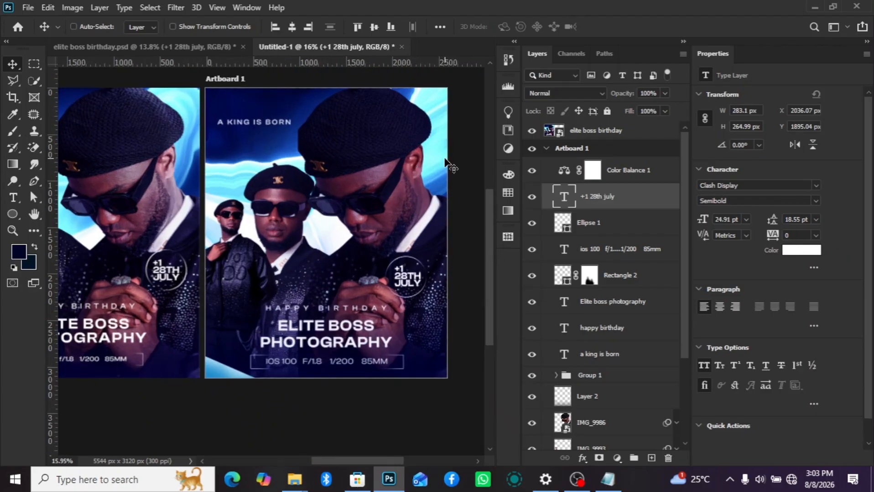
pyautogui.scroll(1, 446, 161)
pyautogui.scroll(-1, 445, 150)
pyautogui.scroll(1, 441, 136)
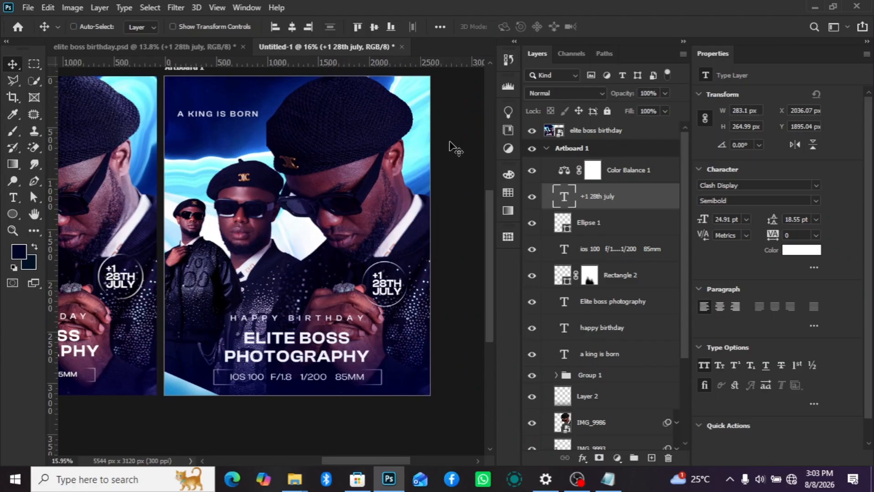
pyautogui.click(651, 459)
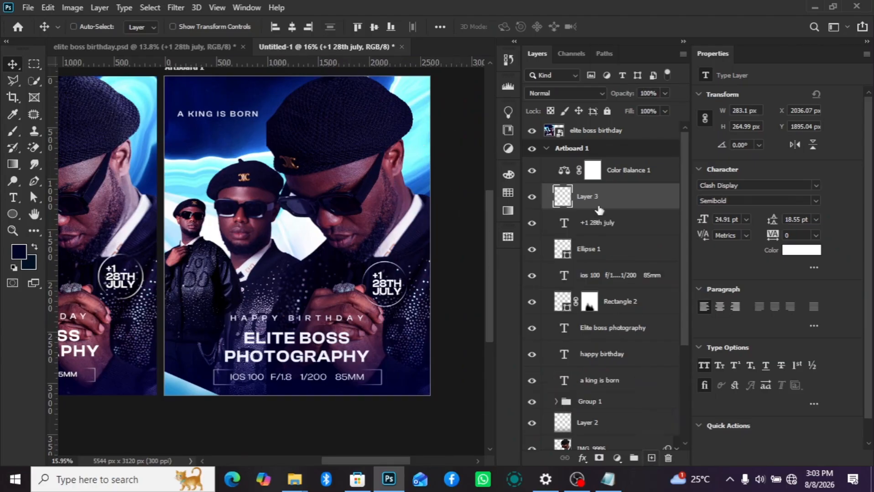
pyautogui.hotkey('ctrl', 'z')
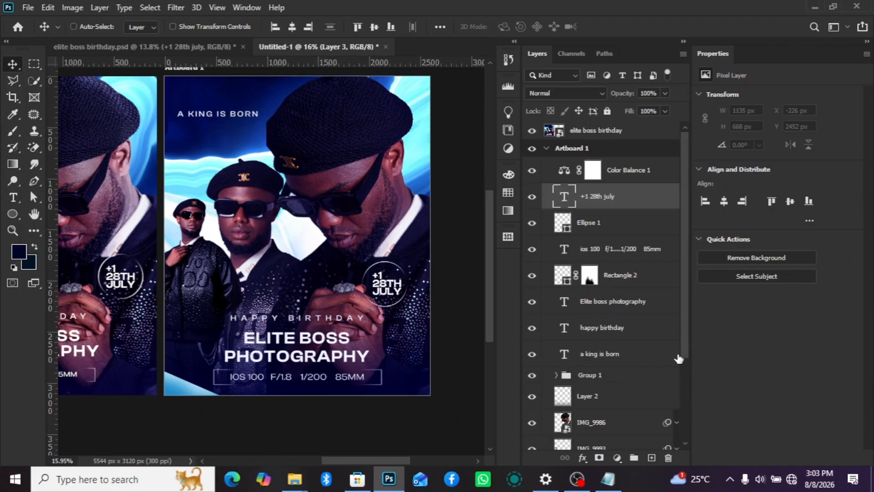
# - Add a Levels adjustment above the IMG_9986 portrait with midtones at 1.32 and clip it to that layer
pyautogui.scroll(-2, 604, 411)
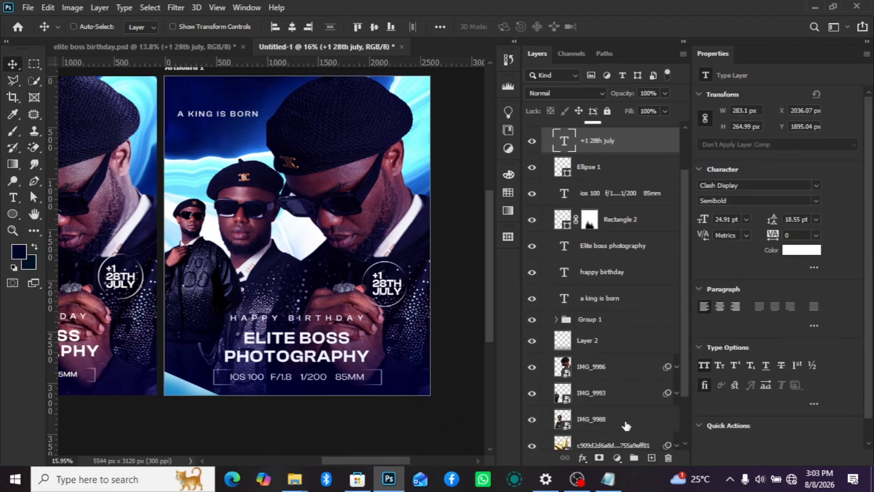
pyautogui.click(625, 422)
pyautogui.click(610, 368)
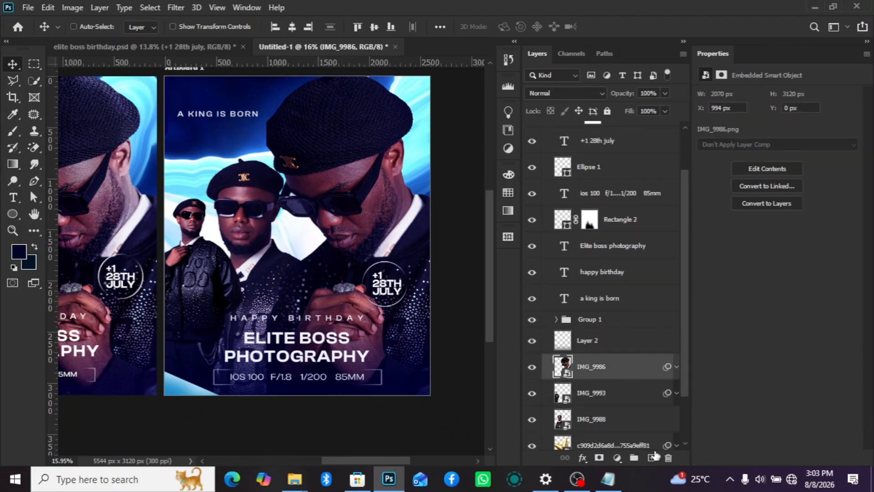
pyautogui.click(617, 458)
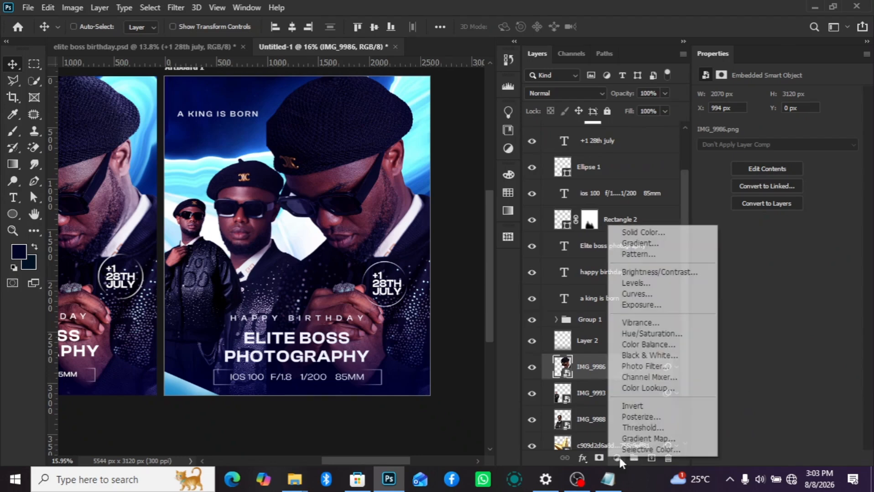
pyautogui.click(649, 284)
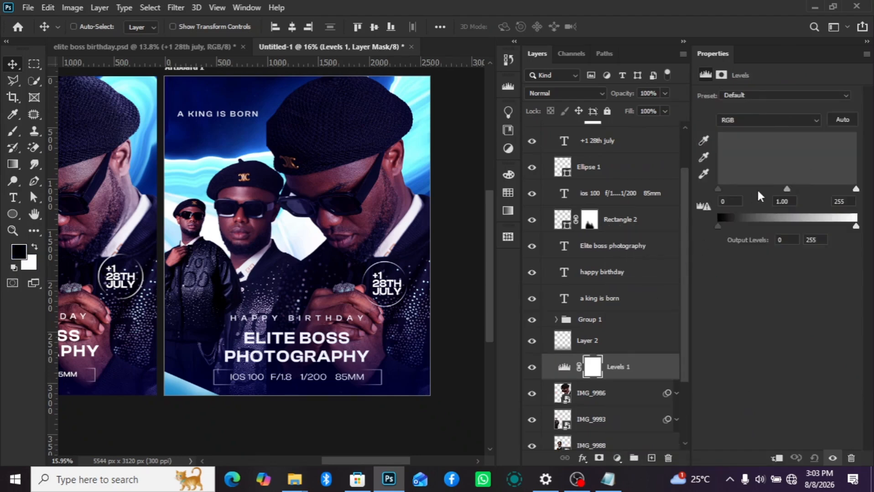
pyautogui.moveTo(805, 191); pyautogui.dragTo(773, 189)
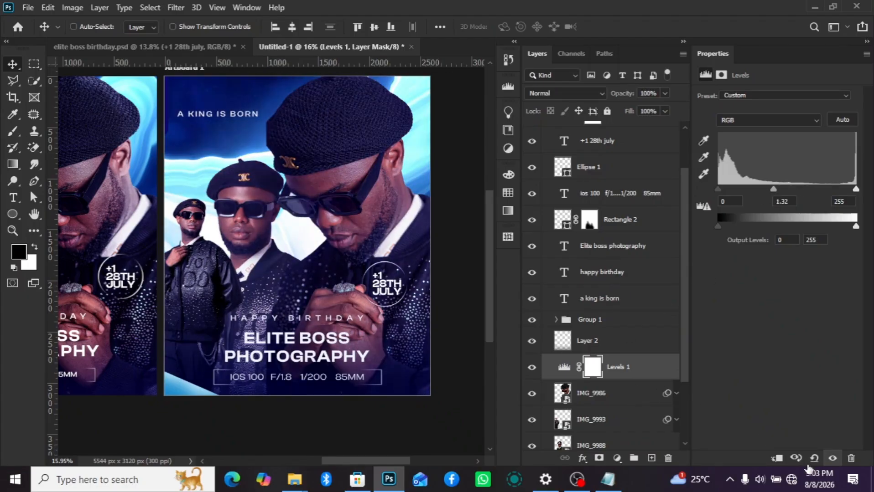
pyautogui.click(777, 459)
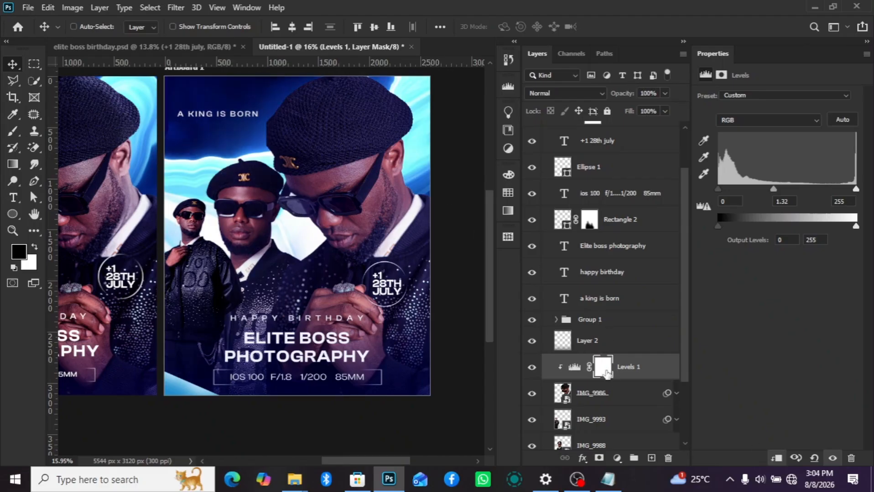
# - Invert the Levels mask and paint white along the back of the large portrait's head and neck with a 400 px brush at 64% opacity
pyautogui.hotkey('ctrl', 'i')
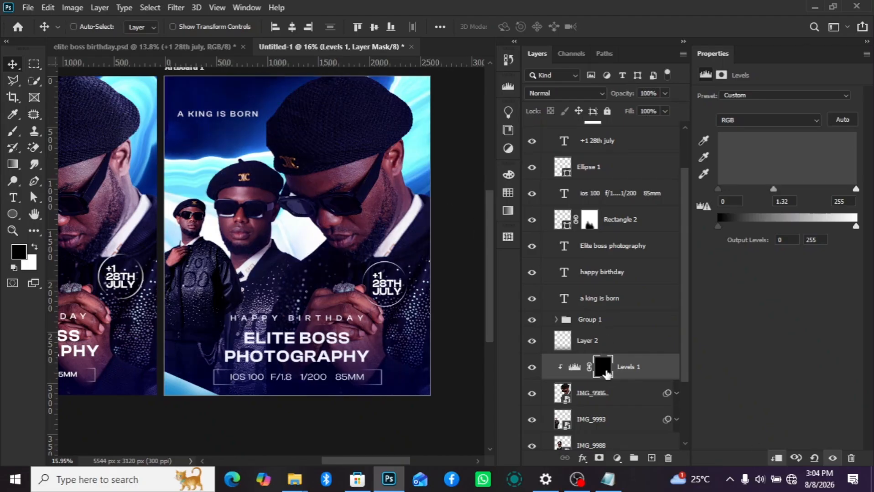
pyautogui.click(35, 248)
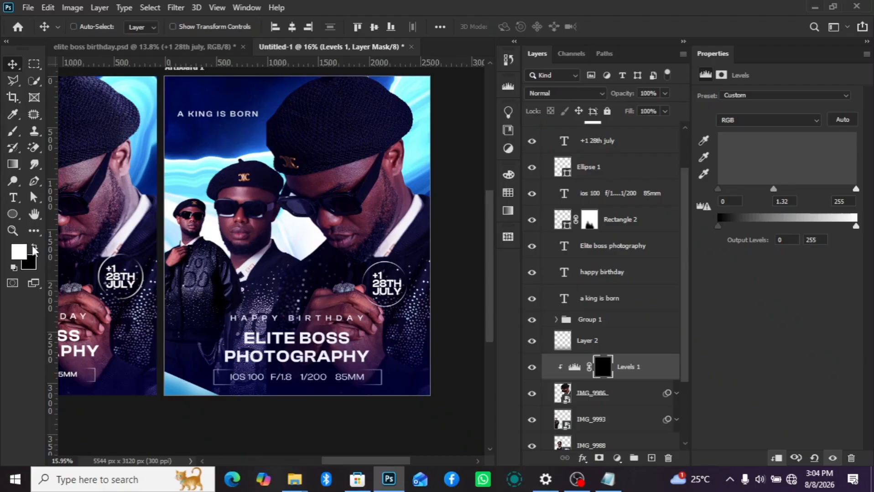
pyautogui.click(13, 132)
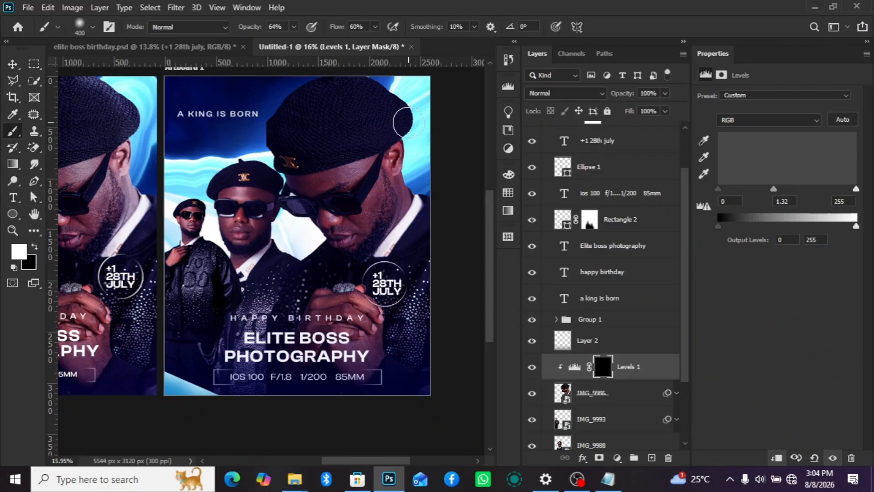
pyautogui.moveTo(403, 122)
pyautogui.mouseDown()
pyautogui.moveTo(426, 223)
pyautogui.moveTo(405, 152)
pyautogui.moveTo(403, 160)
pyautogui.moveTo(396, 154)
pyautogui.moveTo(414, 240)
pyautogui.moveTo(435, 244)
pyautogui.mouseUp()
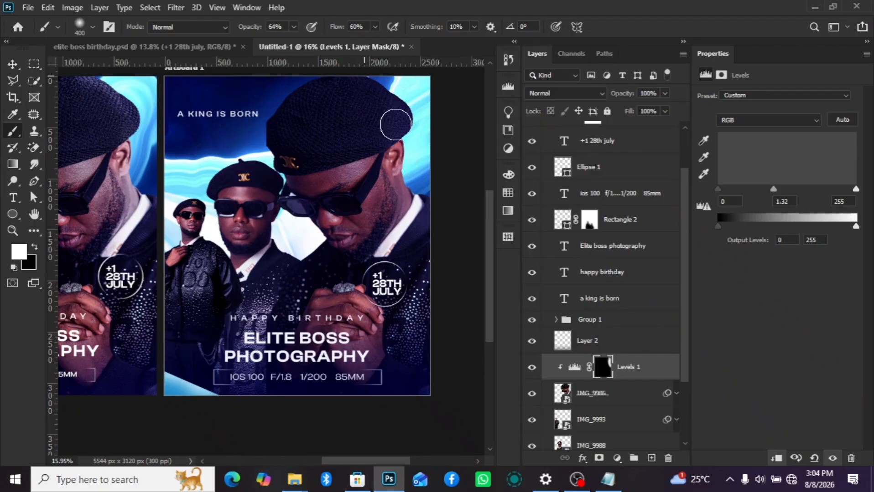
# - Paint more highlights in white on the Levels mask around the large portrait's face and ear, reducing the brush to 250 px and 150 px
pyautogui.click(275, 201)
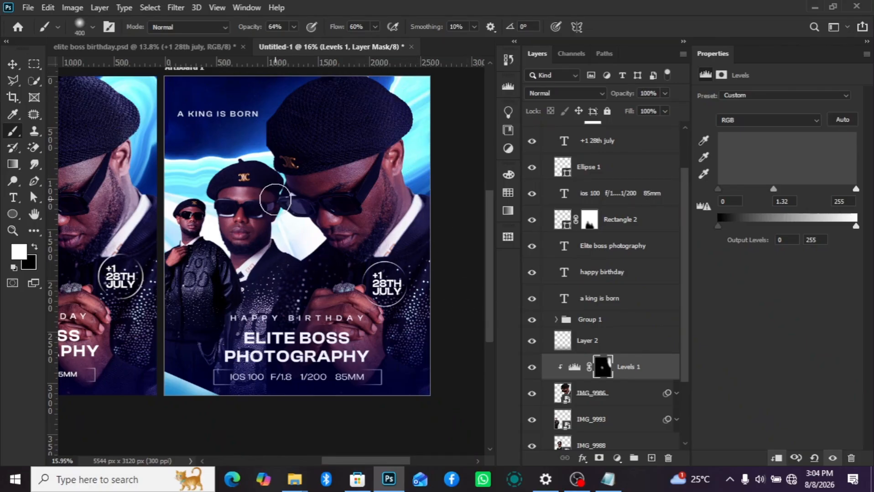
pyautogui.press('[')
pyautogui.press('[')
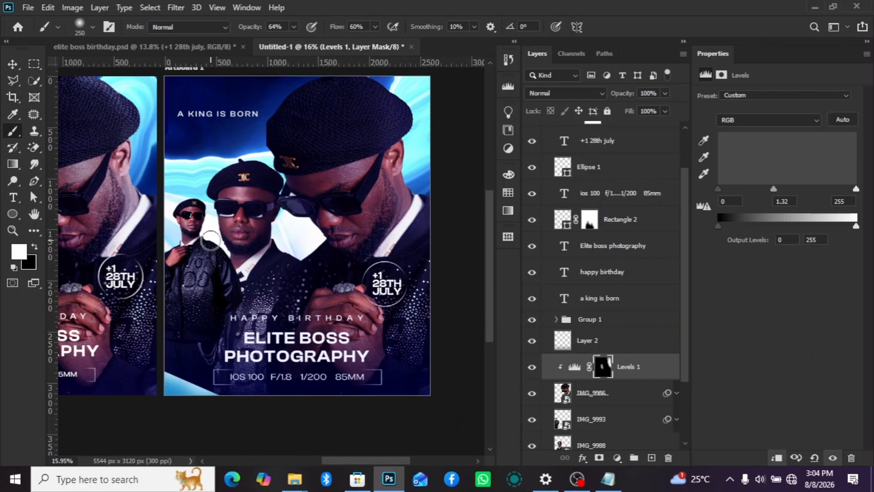
pyautogui.press('[')
pyautogui.press('[')
pyautogui.press('[')
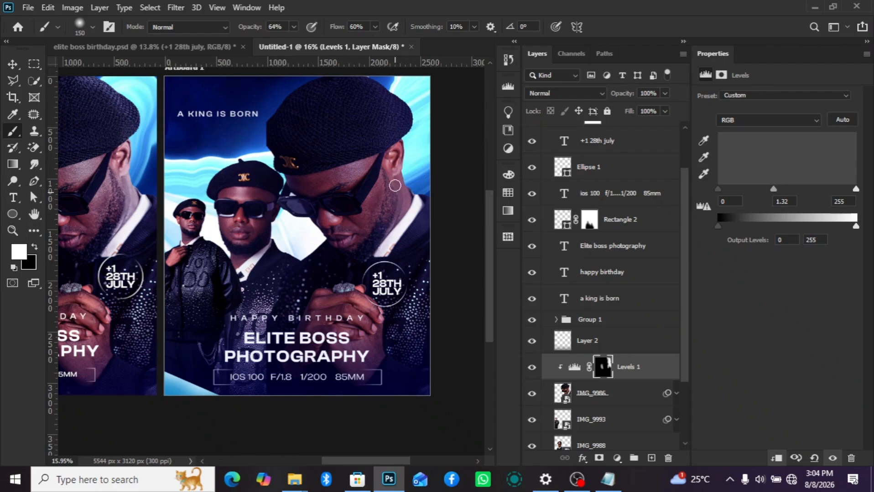
pyautogui.scroll(-5, 420, 245)
pyautogui.scroll(4, 421, 246)
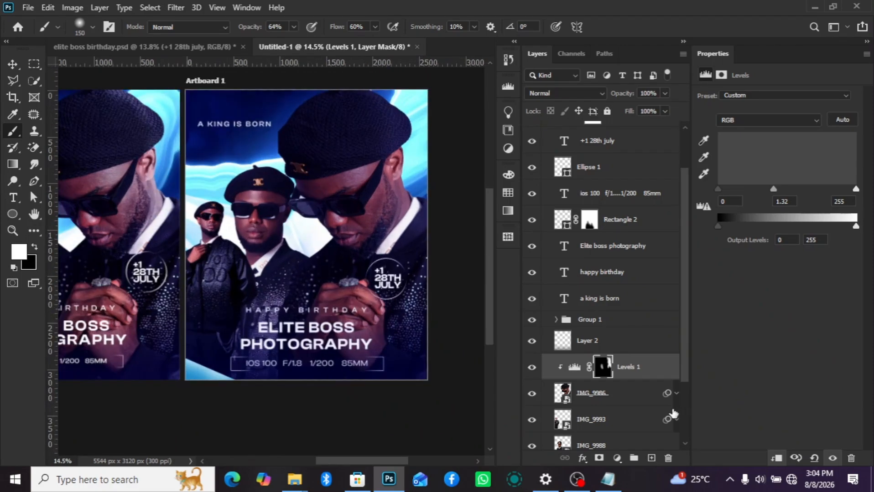
# - Add a colorized Hue/Saturation adjustment with hue 158 and saturation 25, clipped to the IMG_9986 portrait
pyautogui.click(616, 458)
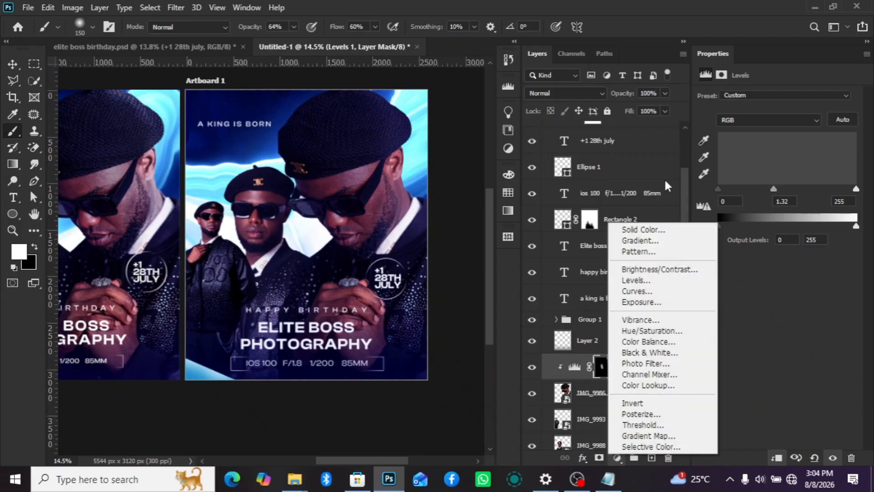
pyautogui.click(670, 331)
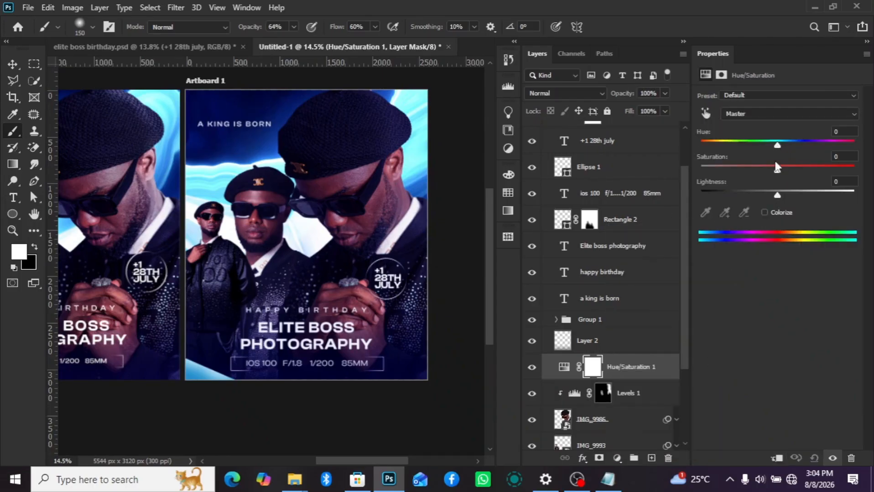
pyautogui.click(764, 212)
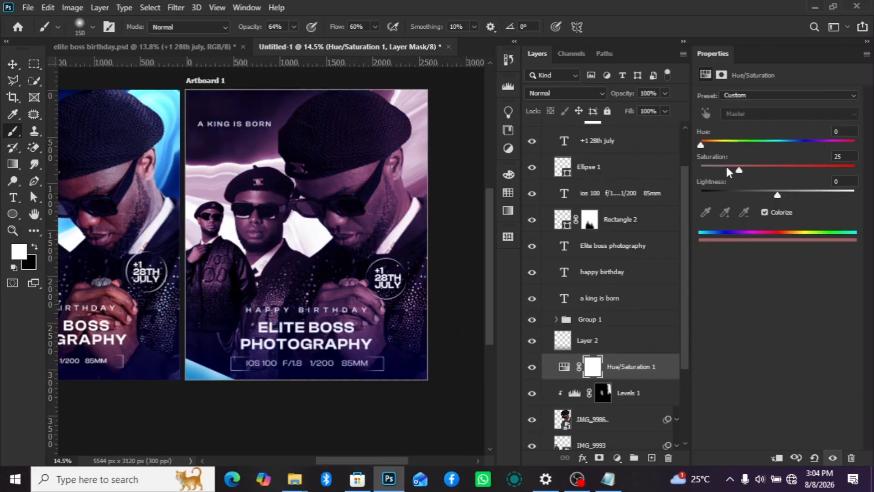
pyautogui.moveTo(707, 143); pyautogui.dragTo(797, 156)
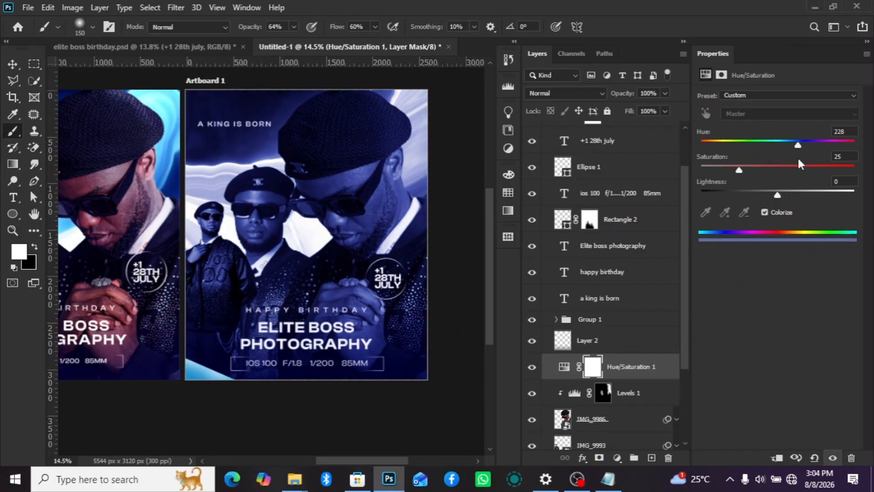
pyautogui.click(777, 458)
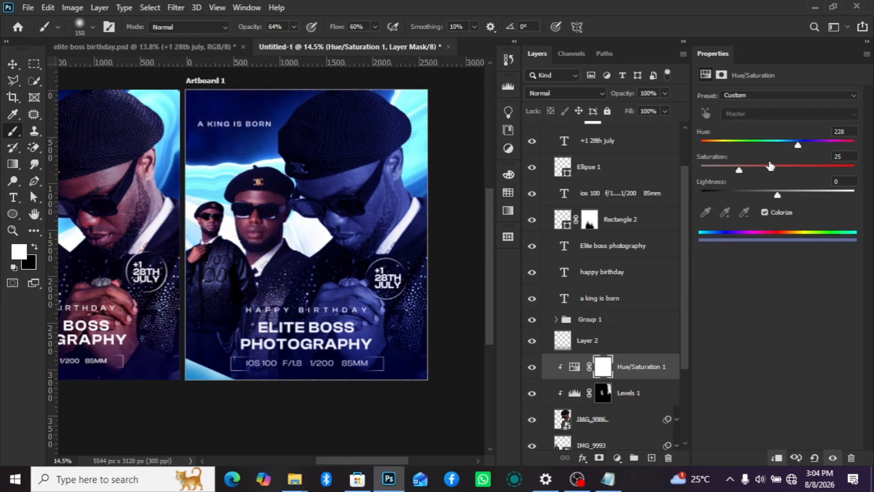
pyautogui.moveTo(831, 148); pyautogui.dragTo(767, 159)
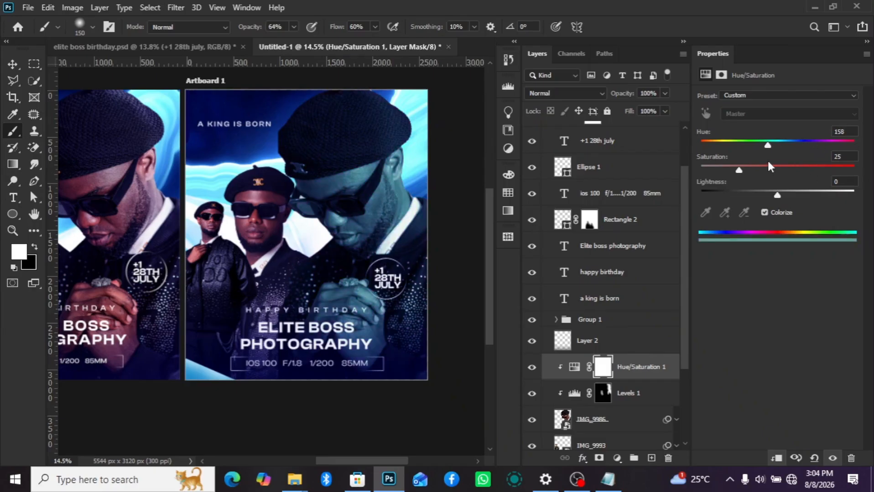
# - Set the Hue/Saturation layer to Screen and split its underlying-layer Blend If sliders to 0/207 for the darks and 109/255 for the lights
pyautogui.click(582, 93)
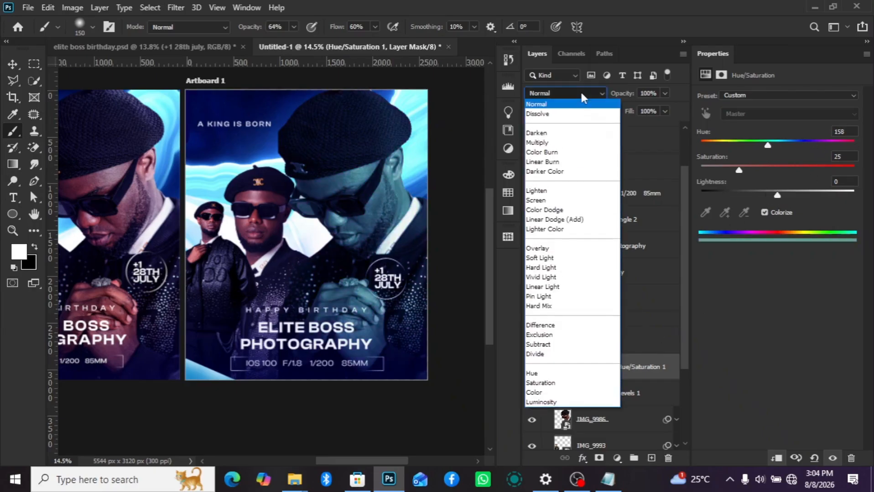
pyautogui.click(557, 201)
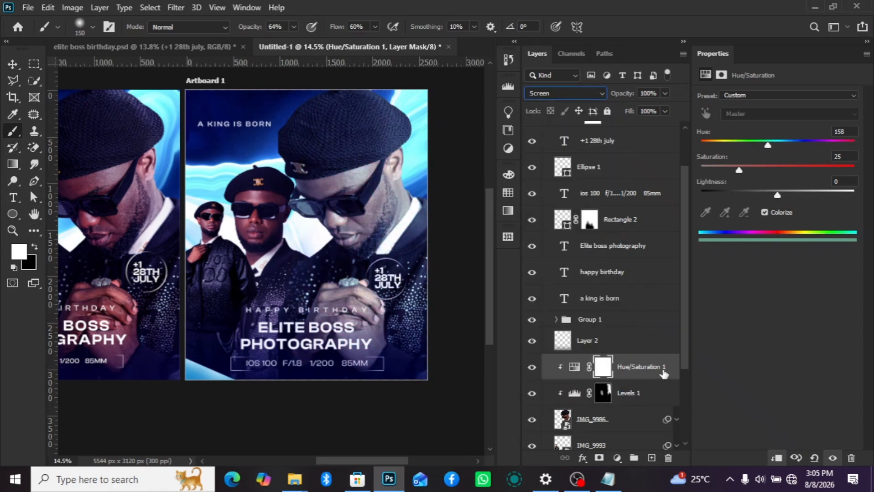
pyautogui.click(665, 373)
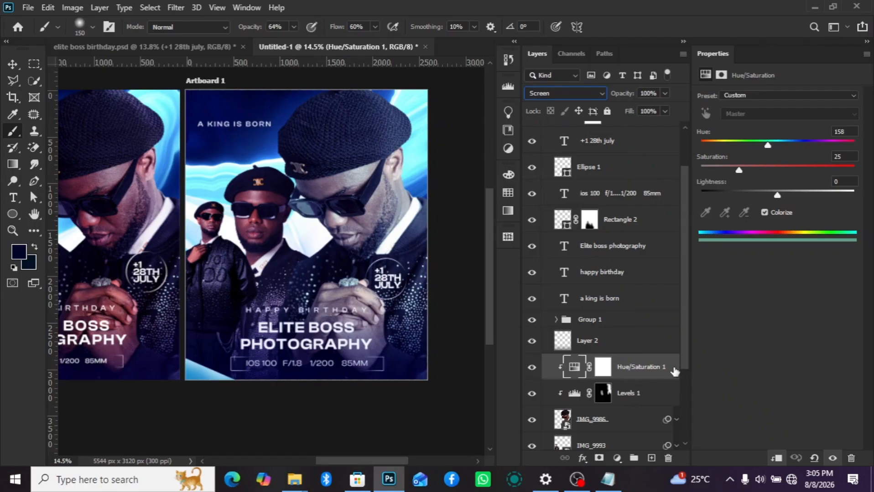
pyautogui.doubleClick(662, 372)
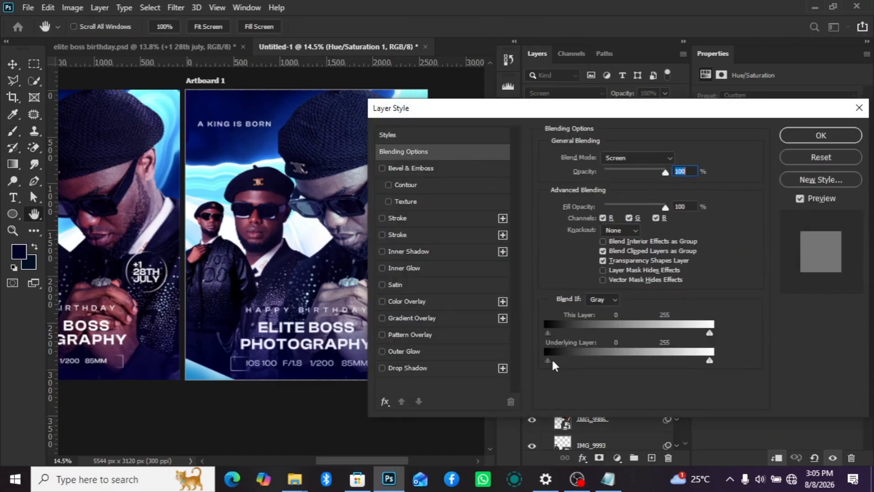
pyautogui.moveTo(548, 361); pyautogui.dragTo(638, 363)
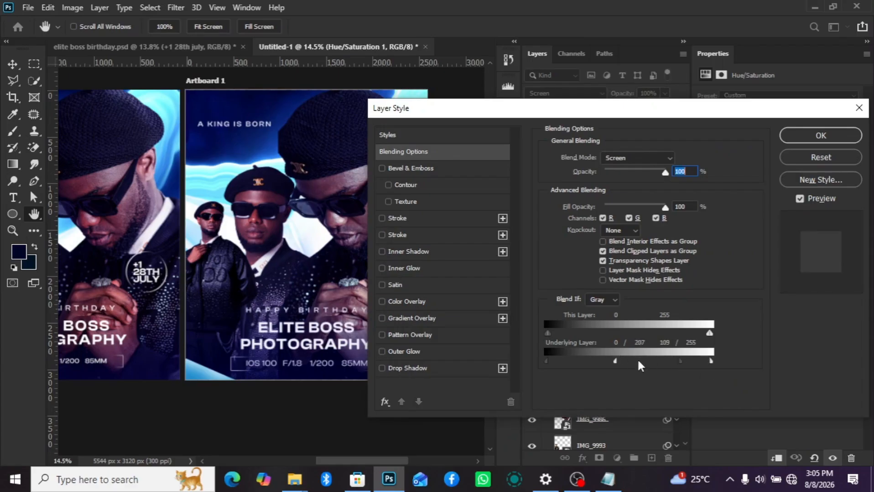
pyautogui.click(821, 135)
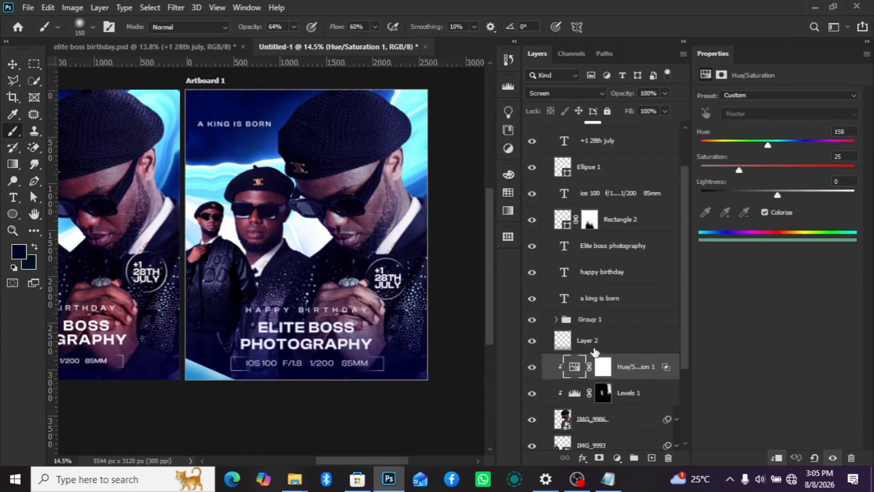
# - Paint black on the Hue/Saturation mask over the large portrait's face and chest with a 500 px brush
pyautogui.click(607, 373)
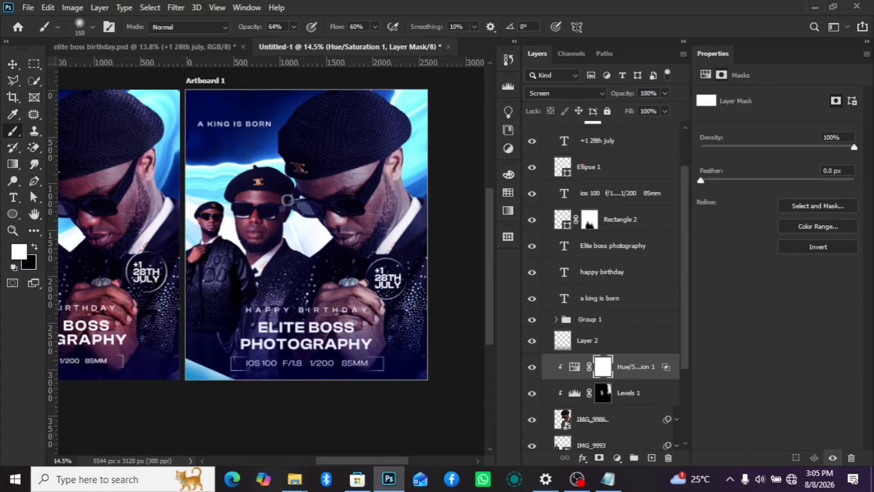
pyautogui.press(']')
pyautogui.press(']')
pyautogui.press(']')
pyautogui.press(']')
pyautogui.press(']')
pyautogui.press(']')
pyautogui.press('x')
pyautogui.moveTo(302, 183)
pyautogui.mouseDown()
pyautogui.moveTo(343, 241)
pyautogui.moveTo(372, 340)
pyautogui.moveTo(288, 248)
pyautogui.moveTo(365, 260)
pyautogui.mouseUp()
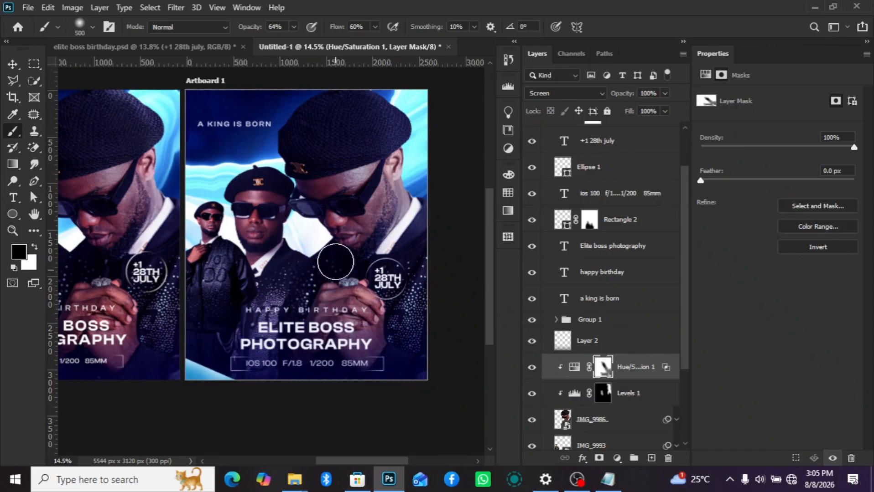
# - Compare the recreated poster with the reference design beside it, checking the overall look and the portrait highlights
pyautogui.scroll(-2, 290, 216)
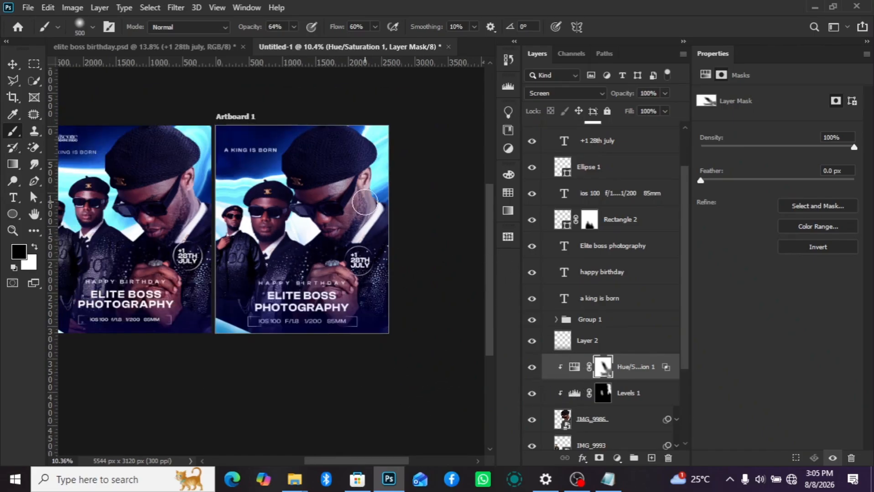
pyautogui.scroll(1, 365, 203)
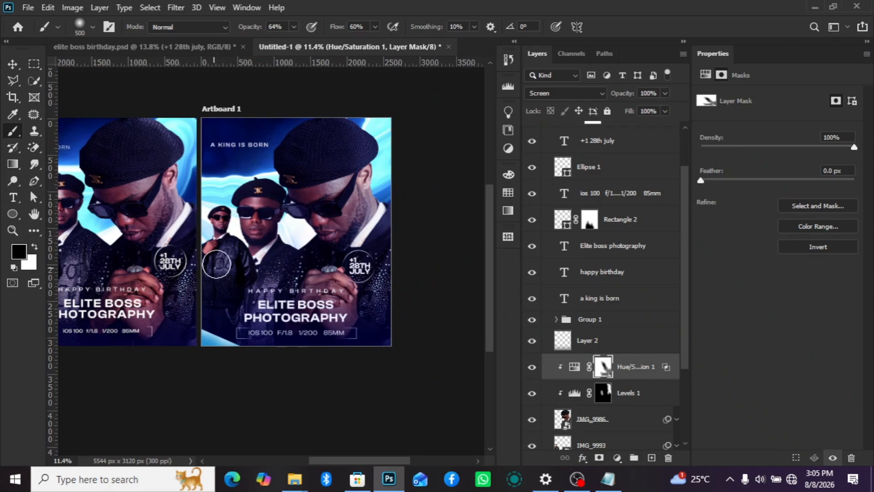
pyautogui.scroll(2, 216, 264)
pyautogui.scroll(-1, 432, 229)
pyautogui.scroll(-2, 432, 229)
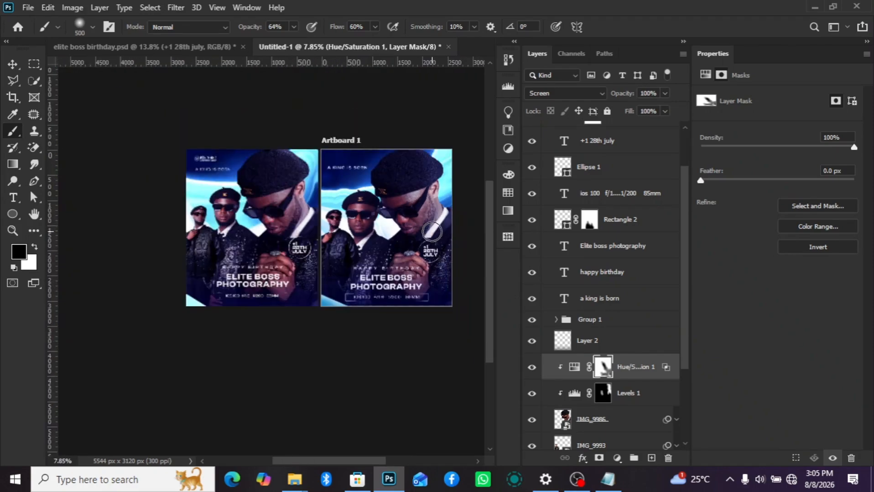
pyautogui.scroll(2, 487, 260)
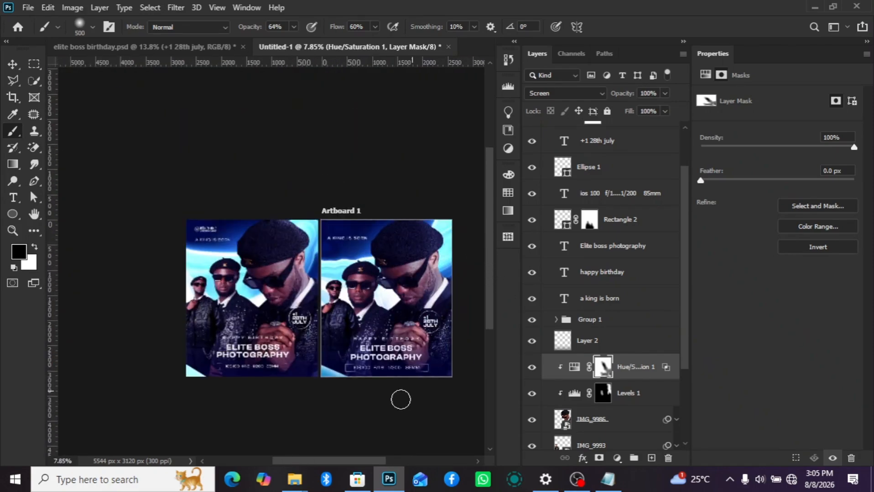
pyautogui.moveTo(357, 479)
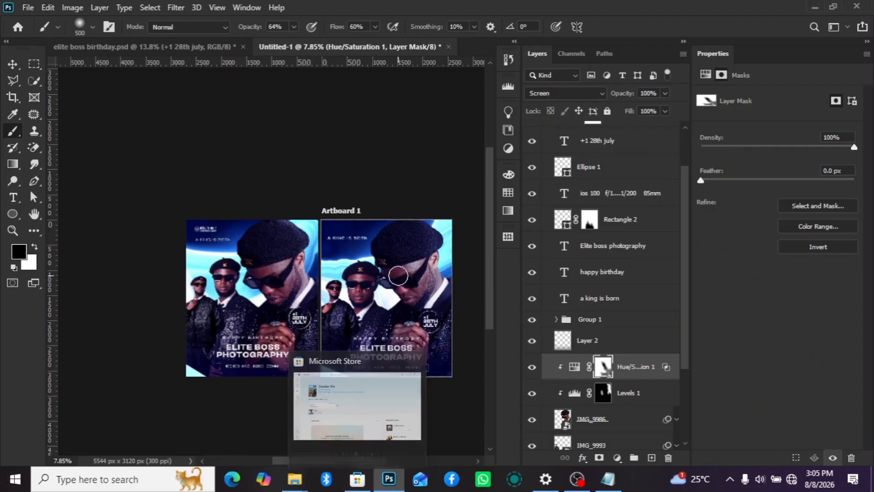
pyautogui.press('v')
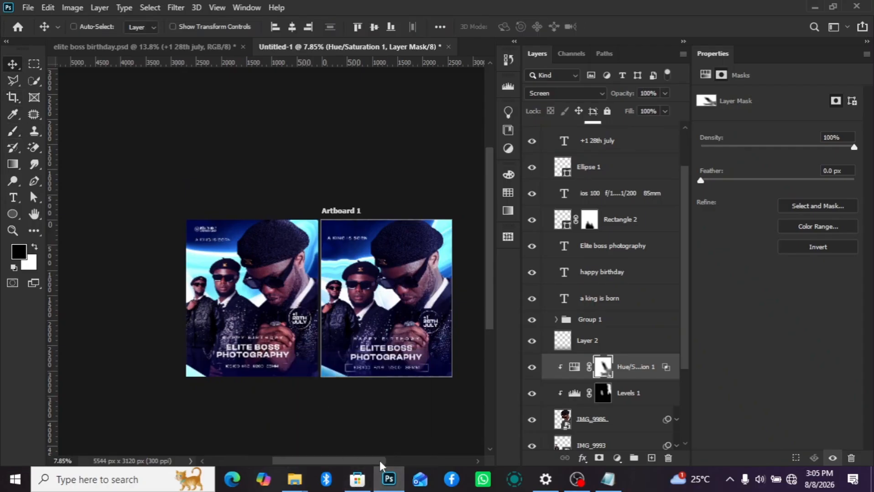
pyautogui.hscroll(3, 385, 445)
pyautogui.scroll(1, 276, 287)
pyautogui.scroll(1, 313, 269)
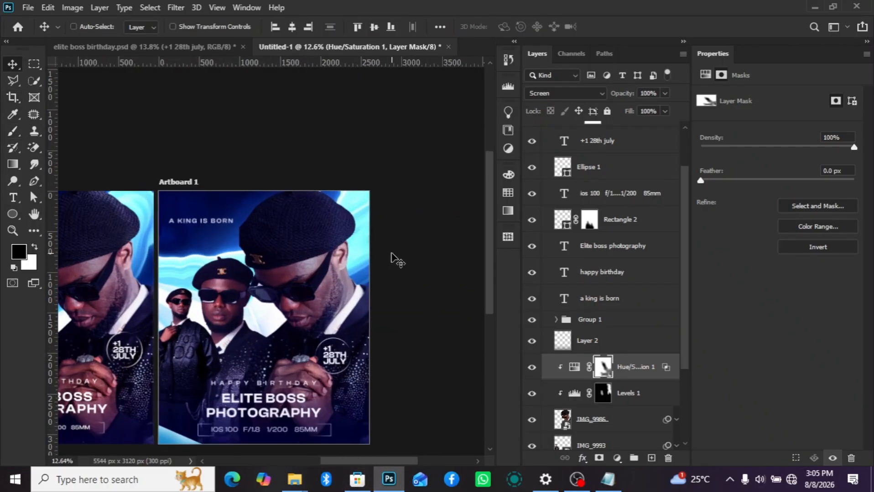